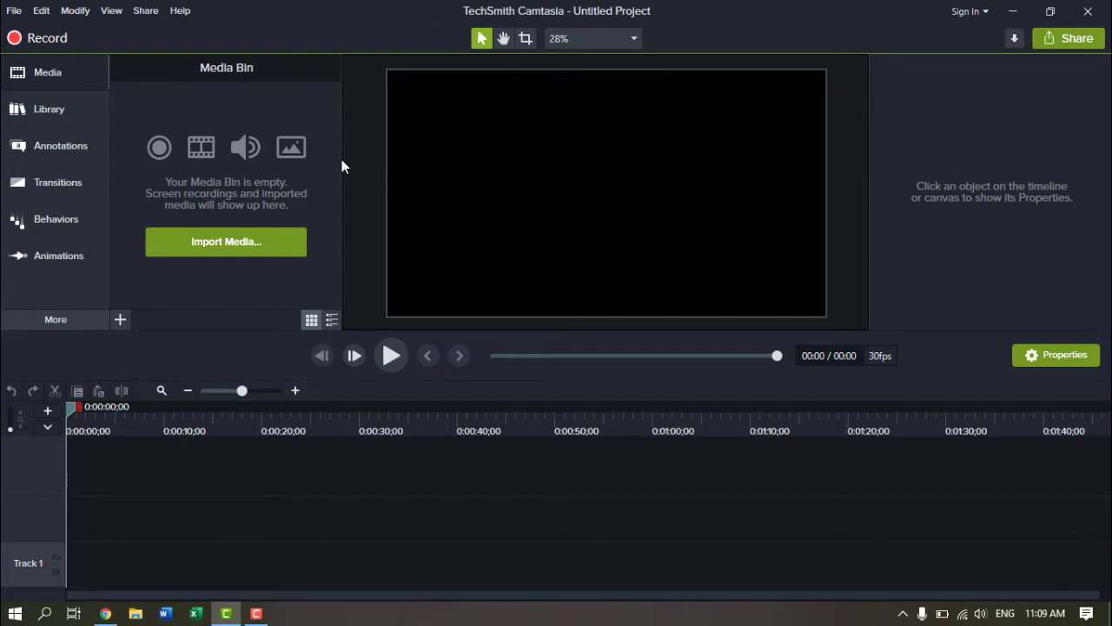
# Step: Switch to Chrome and search Google for "camtasia 2019" in a new tab
pyautogui.click(108, 615)
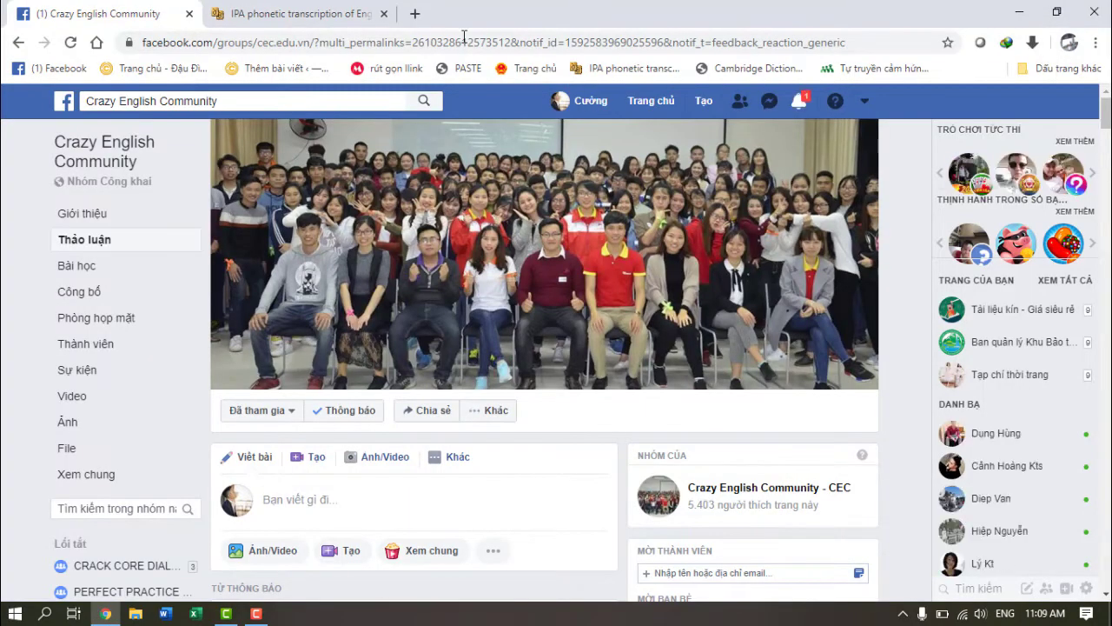
pyautogui.click(412, 13)
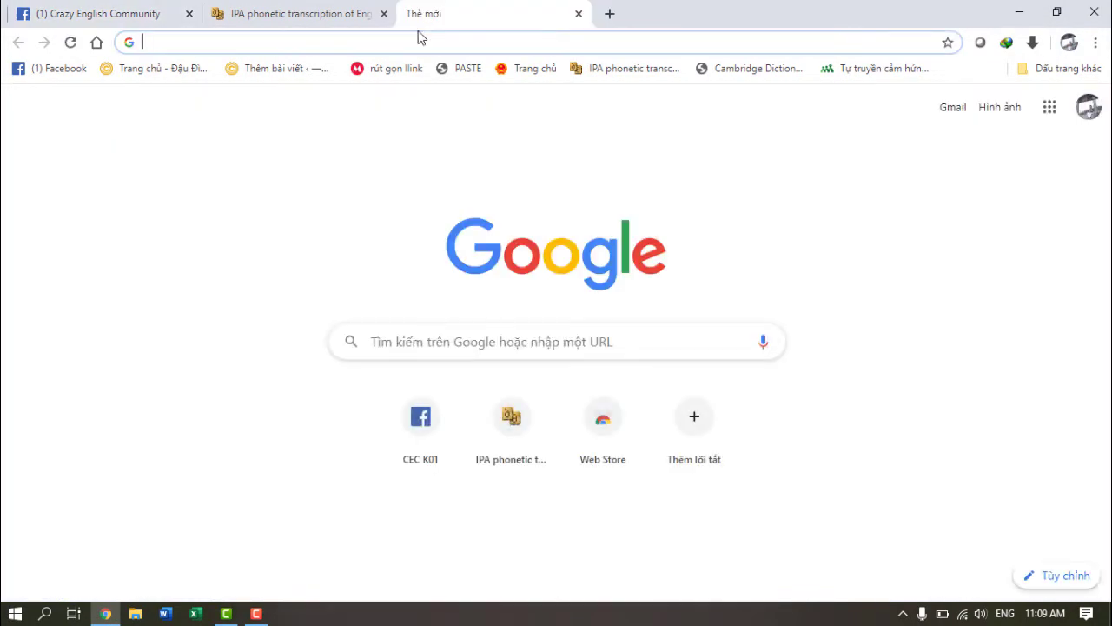
pyautogui.write('camta')
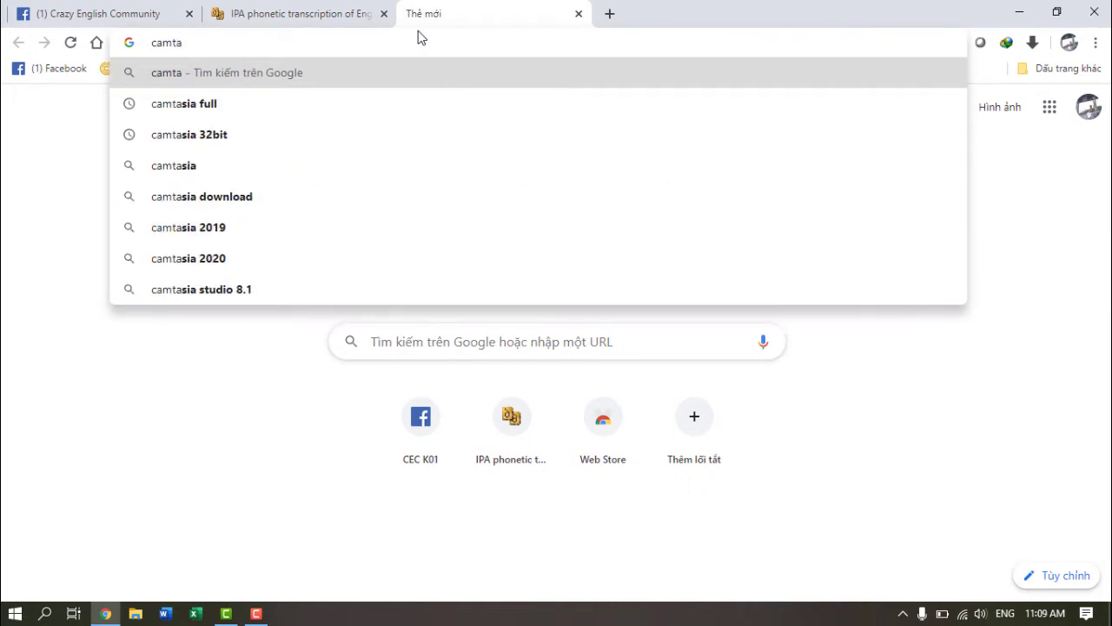
pyautogui.press('Down')
pyautogui.press('BackSpace')
pyautogui.press('BackSpace')
pyautogui.press('BackSpace')
pyautogui.press('BackSpace')
pyautogui.press('BackSpace')
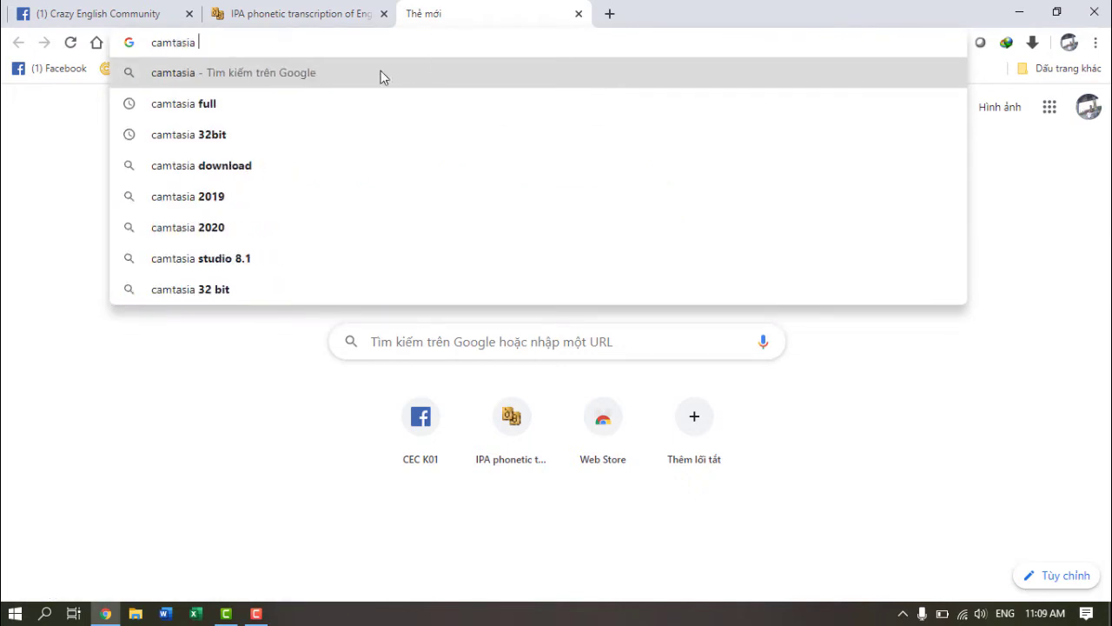
pyautogui.click(240, 196)
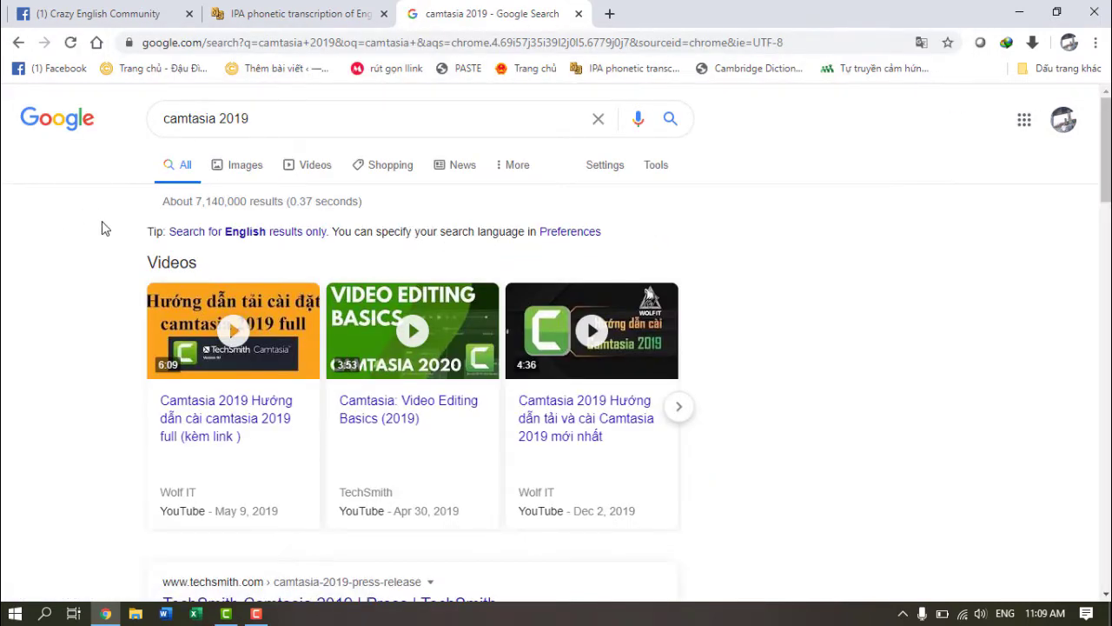
# Step: Open the Wolf IT video "Camtasia 2019 Hướng dẫn cài camtasia 2019 full (kèm link)" from the results and pause it
pyautogui.scroll(-1, 103, 230)
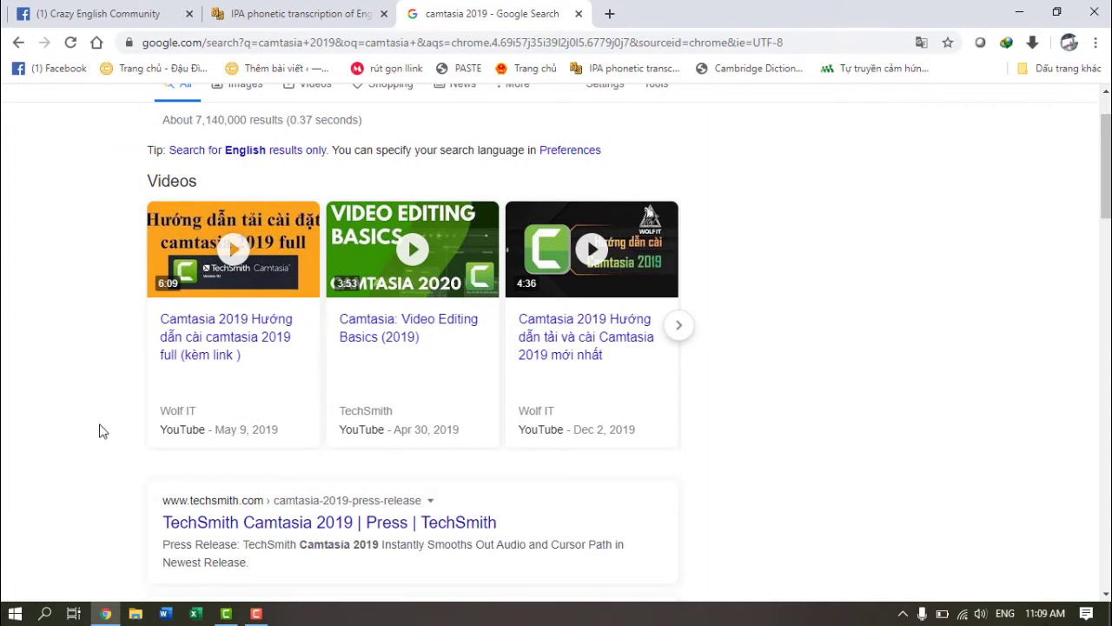
pyautogui.scroll(1, 221, 388)
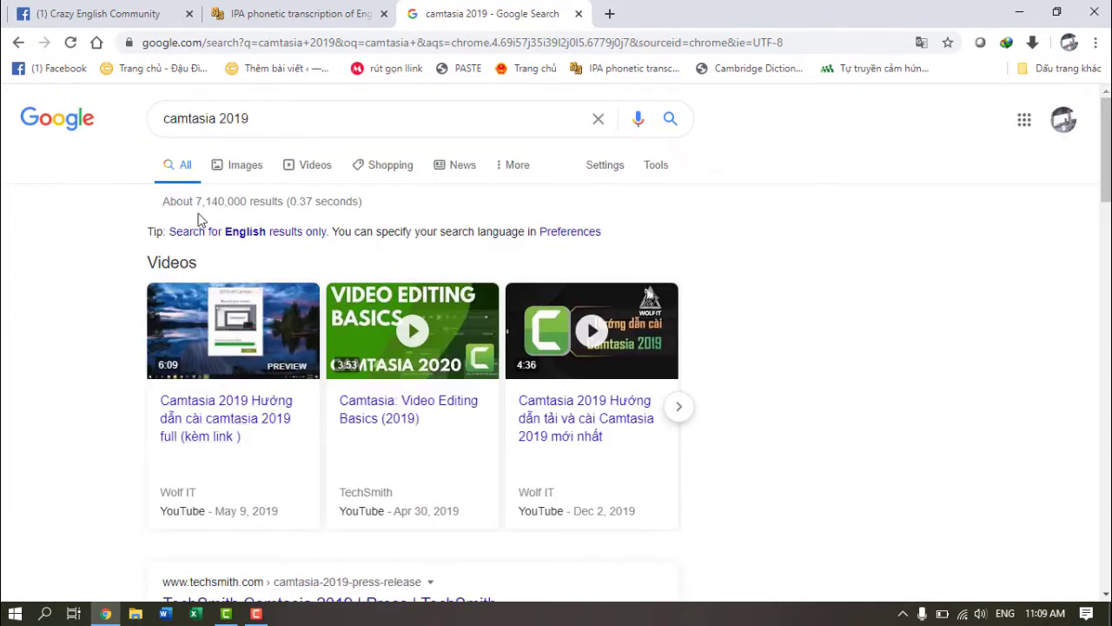
pyautogui.click(249, 422)
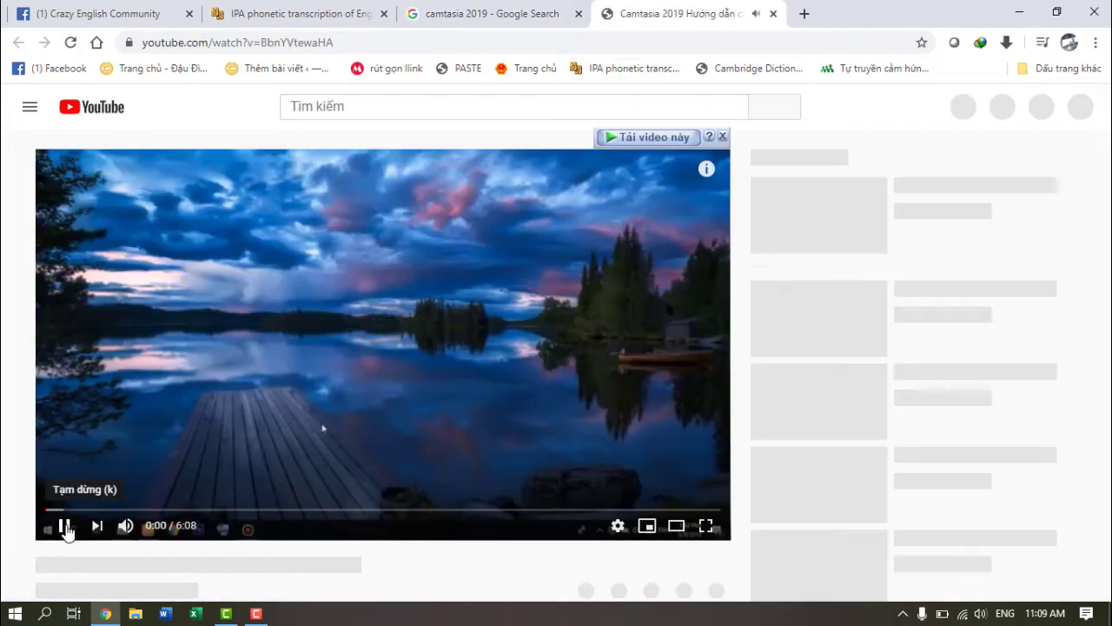
pyautogui.scroll(-1, 538, 283)
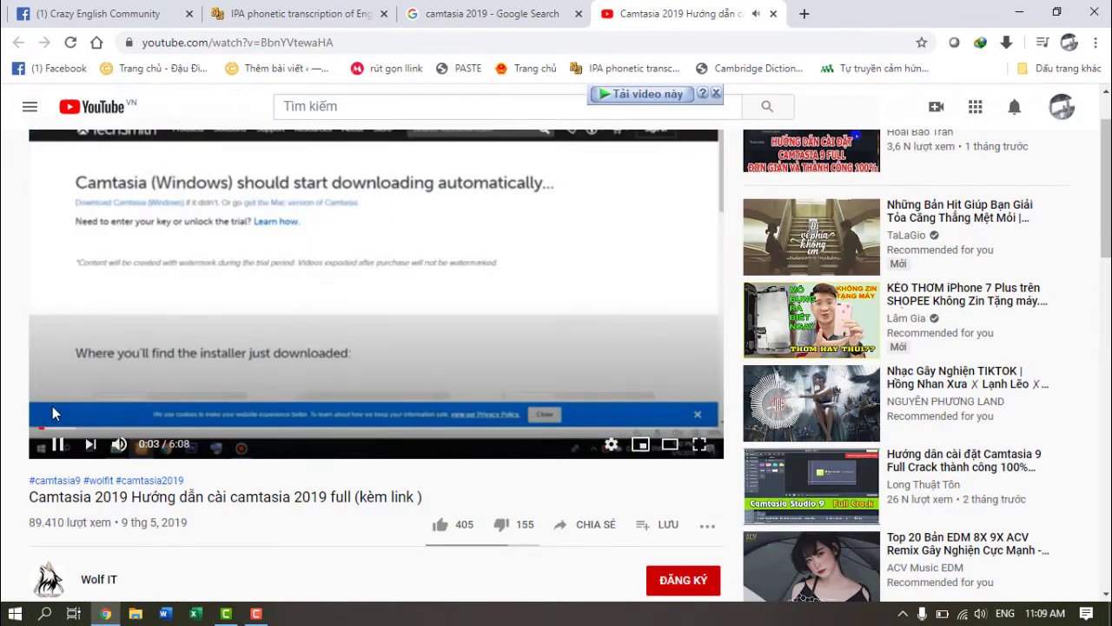
pyautogui.click(56, 444)
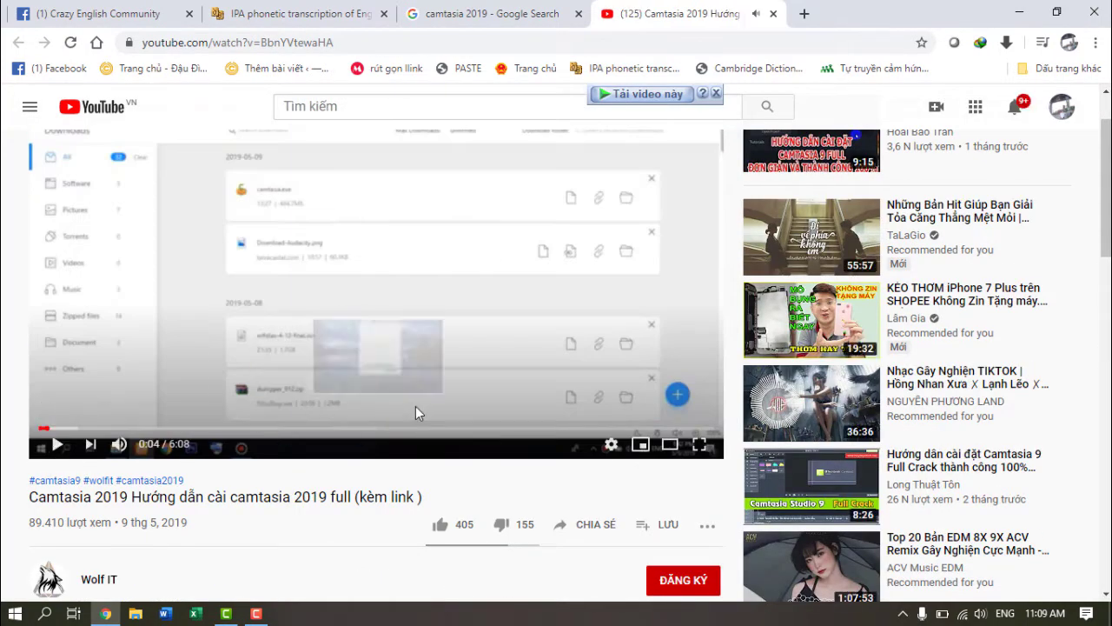
# Step: Examine the full video description and the pinned comment for the Camtasia 2019 download link
pyautogui.scroll(-2, 415, 412)
pyautogui.scroll(-2, 412, 400)
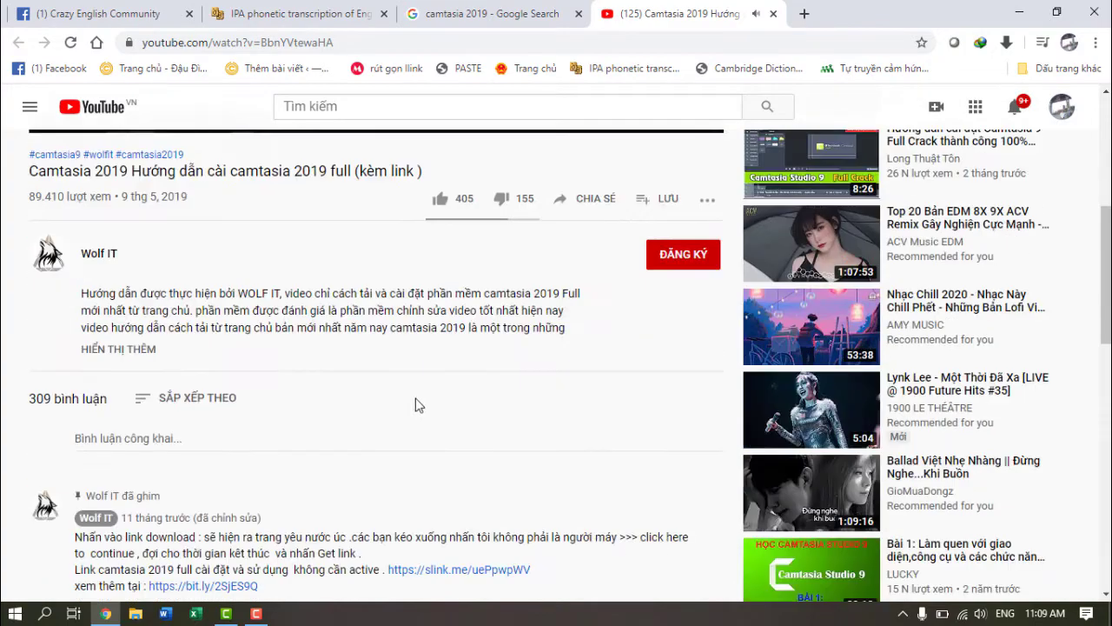
pyautogui.scroll(2, 521, 396)
pyautogui.scroll(3, 569, 400)
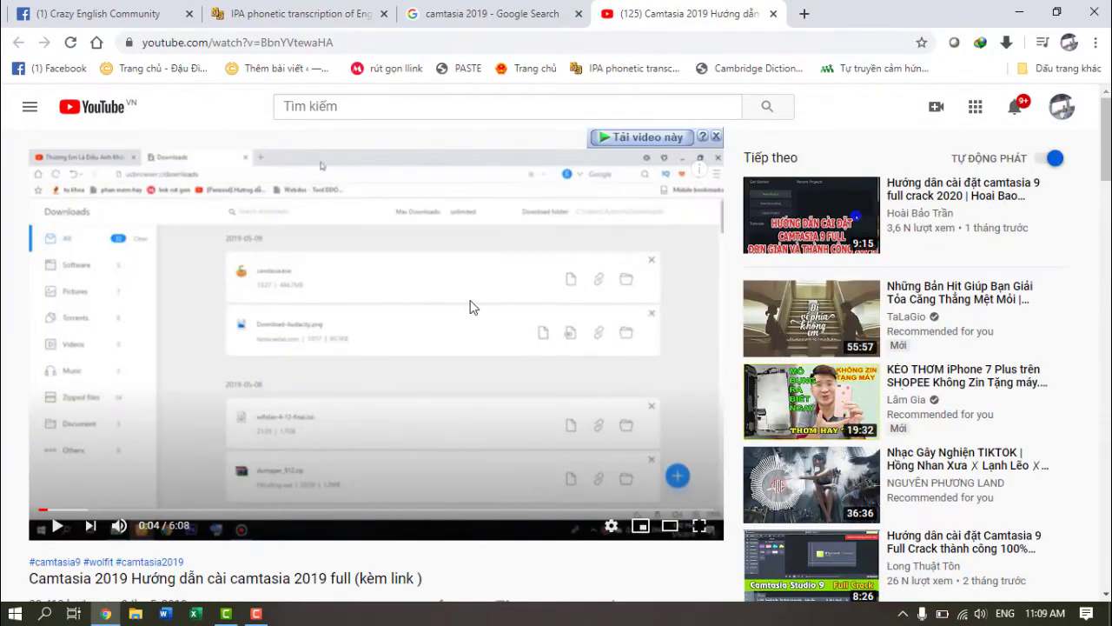
pyautogui.scroll(-5, 469, 307)
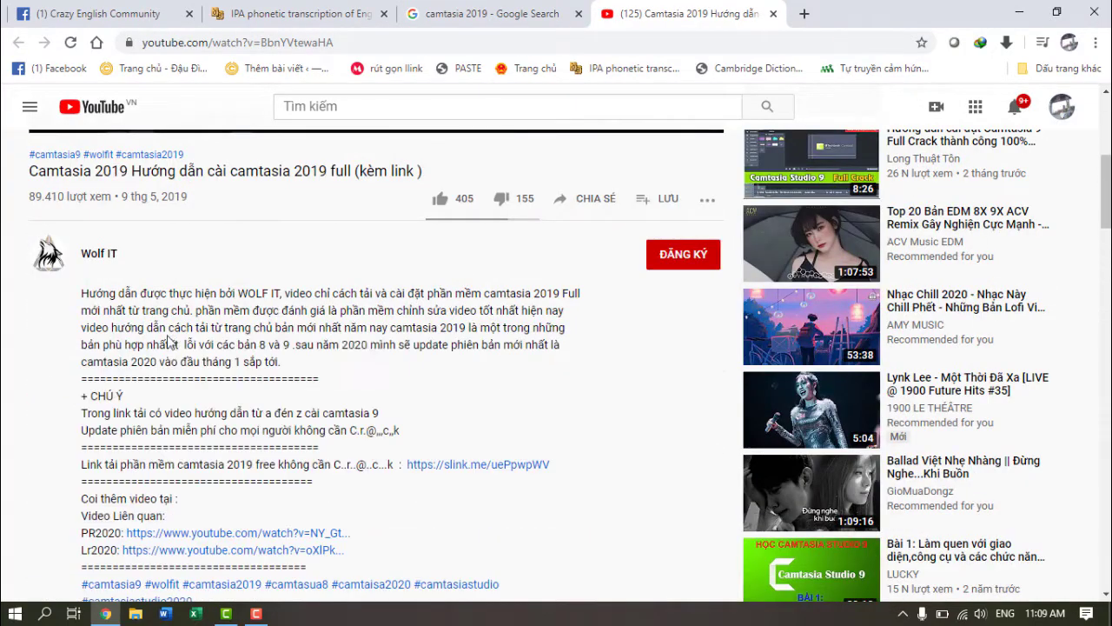
pyautogui.scroll(-1, 448, 335)
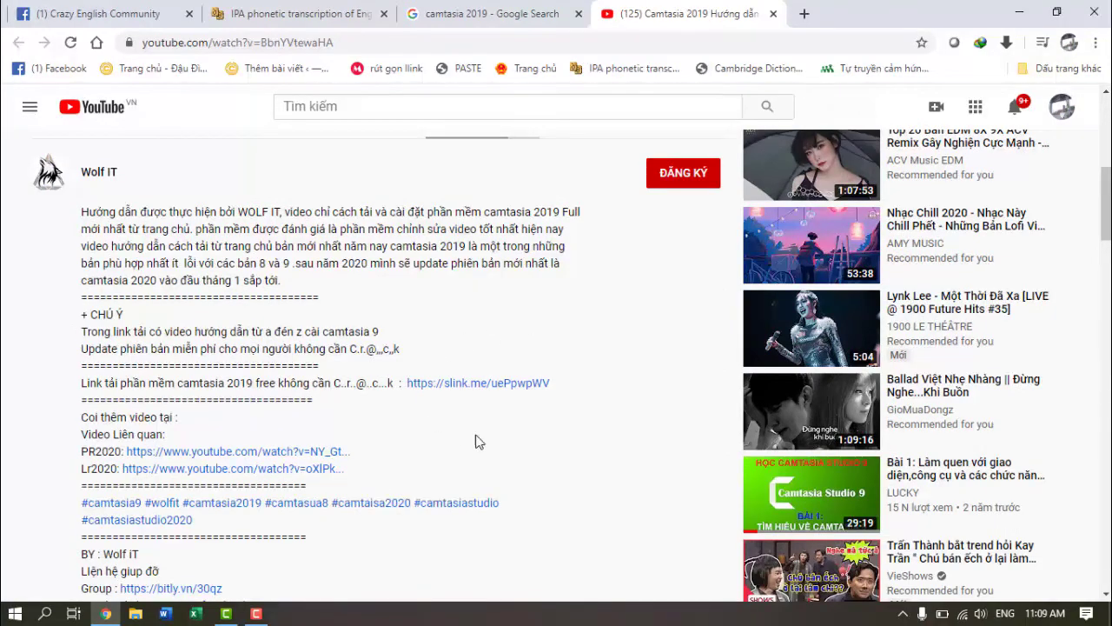
pyautogui.scroll(-6, 478, 441)
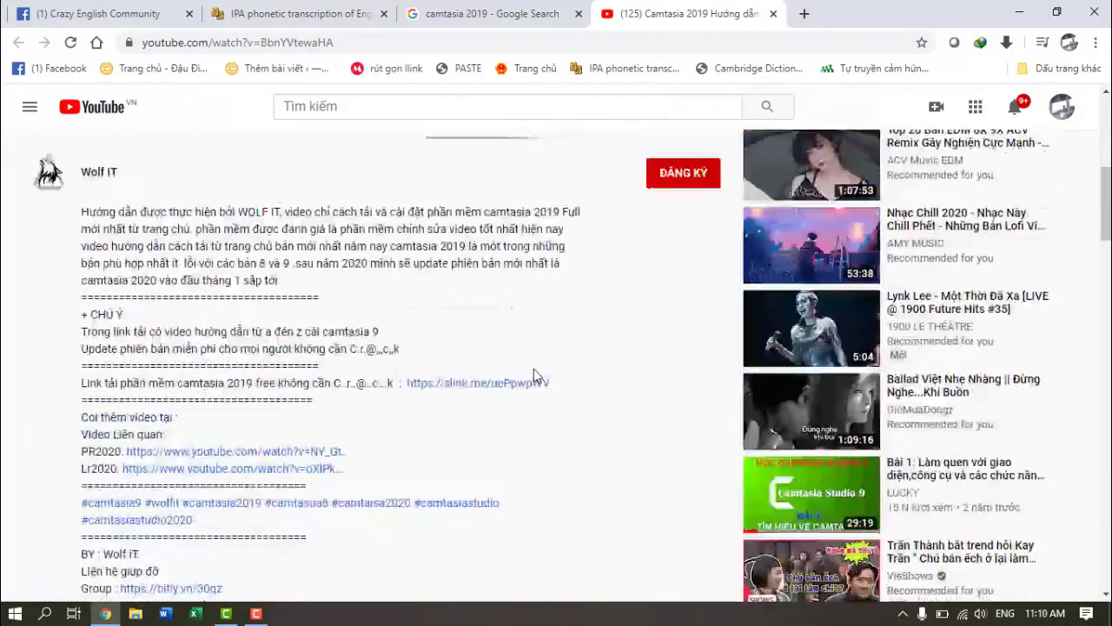
pyautogui.scroll(3, 534, 375)
pyautogui.scroll(3, 585, 394)
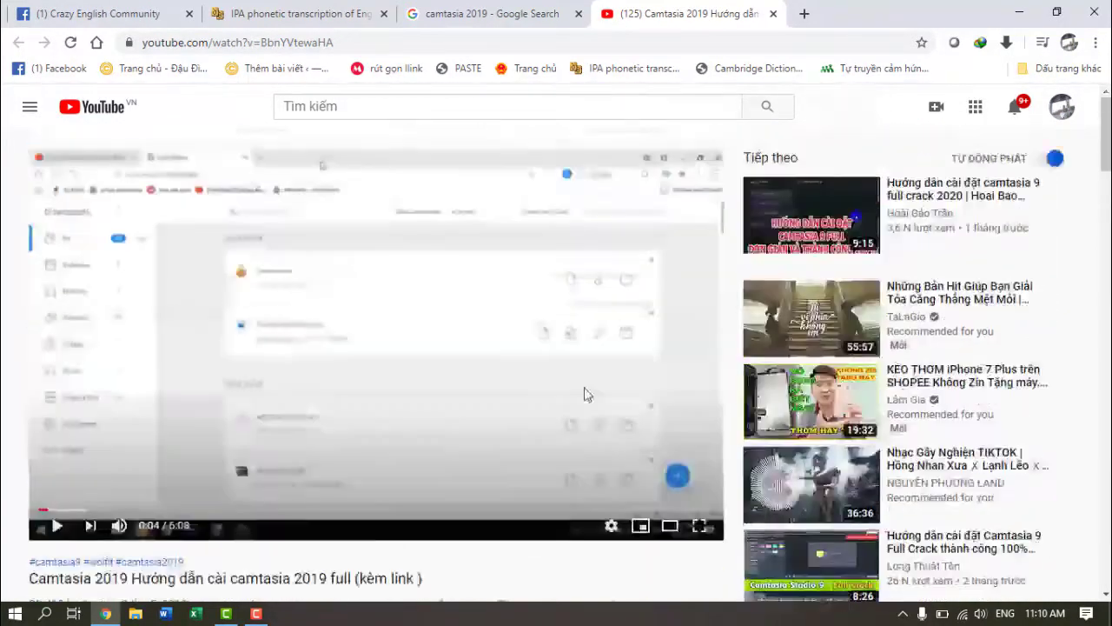
pyautogui.scroll(-5, 588, 391)
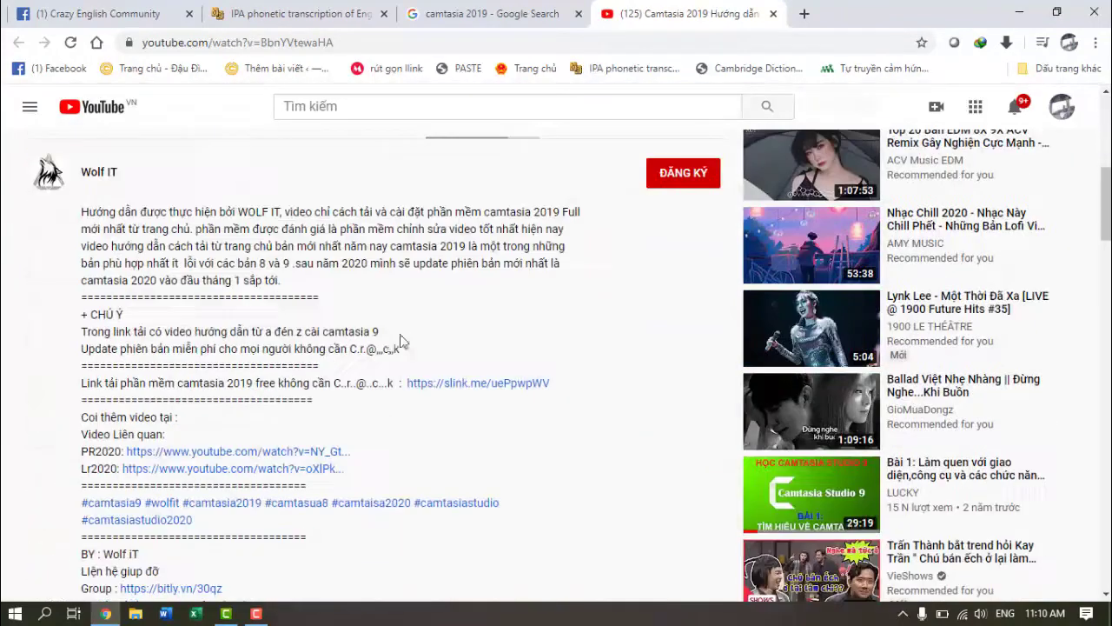
# Step: Follow the slink.me download link in the description through its captcha and waiting page to the Google Drive folder
pyautogui.click(504, 388)
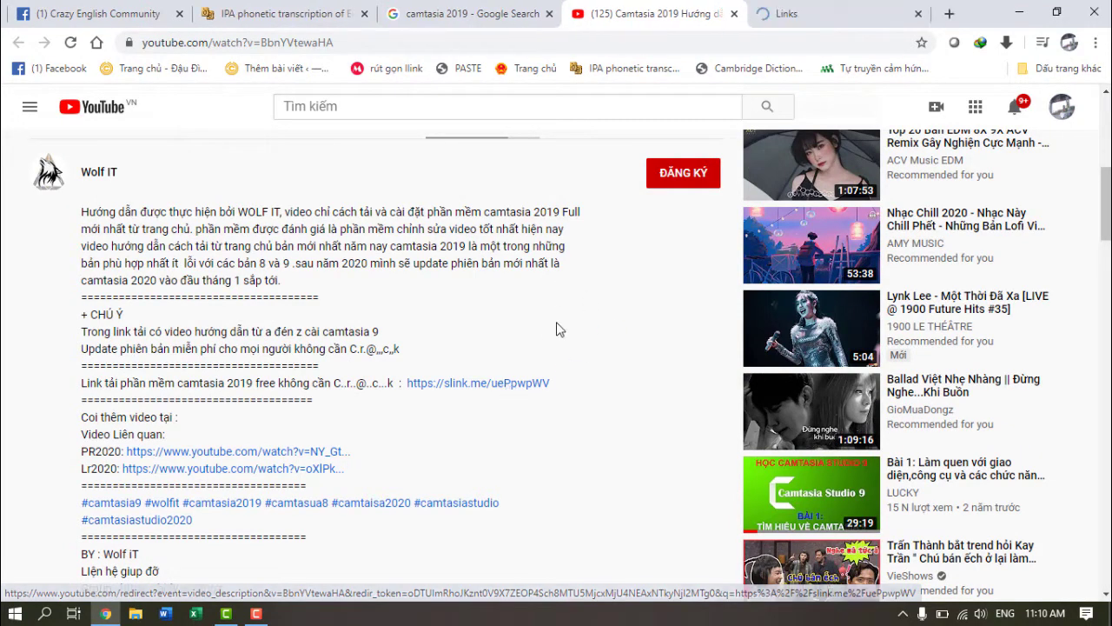
pyautogui.click(808, 14)
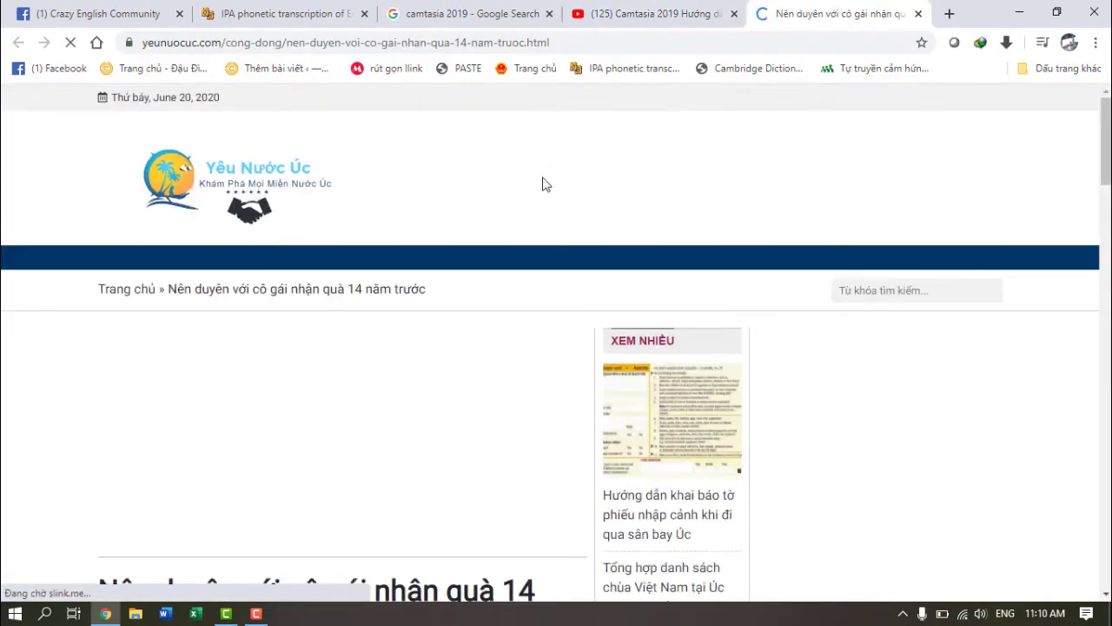
pyautogui.scroll(-5, 208, 216)
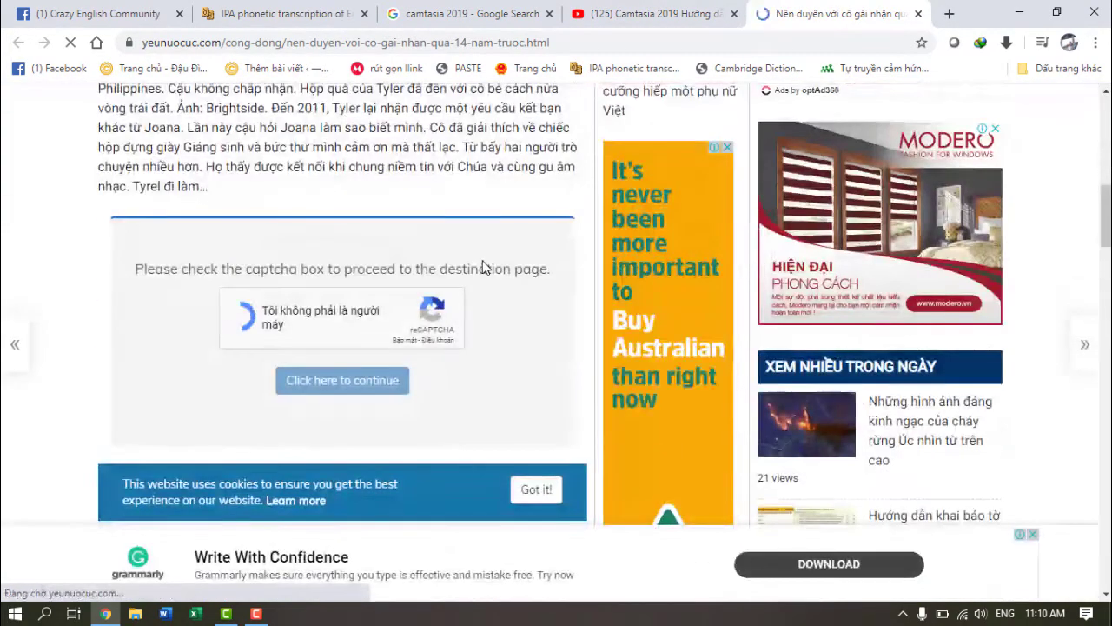
pyautogui.click(363, 386)
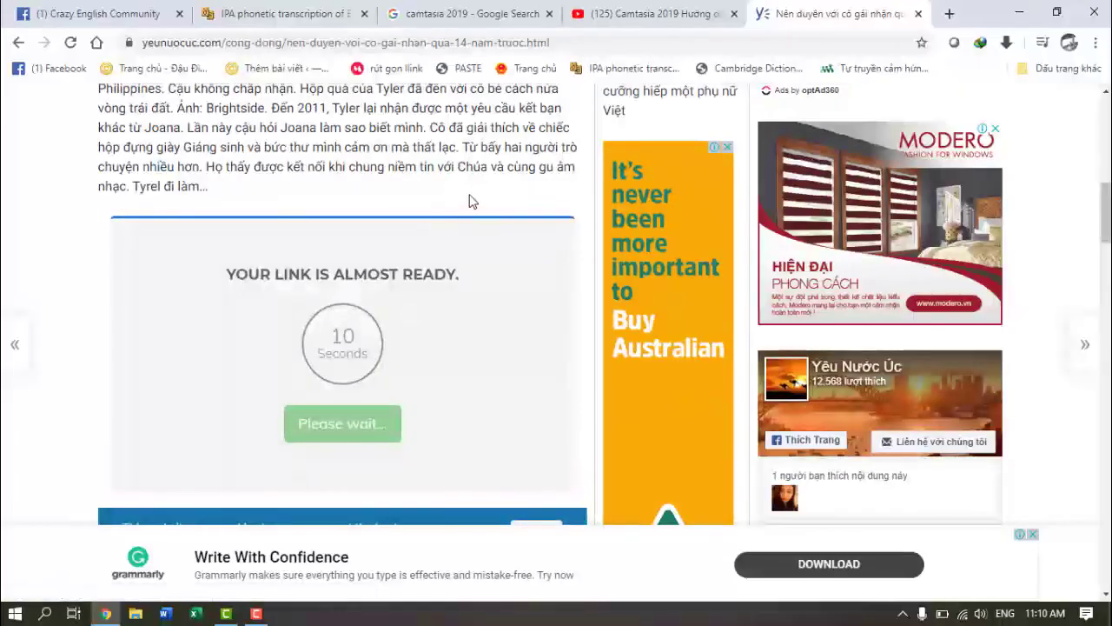
pyautogui.click(365, 422)
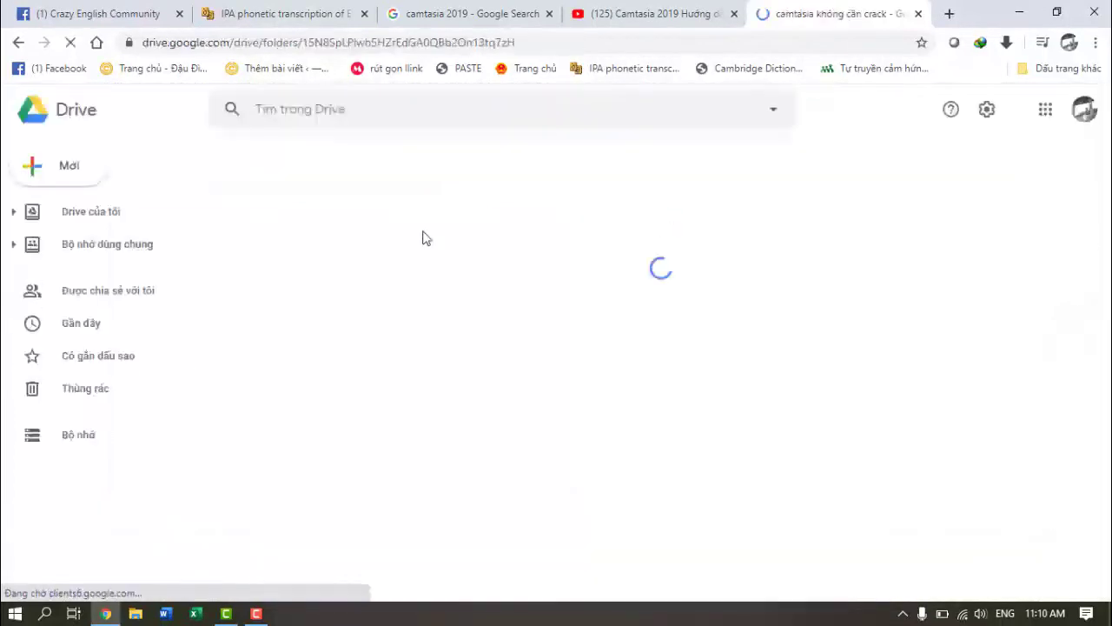
# Step: Download Camtasia.2019.v19.0.10.17662.zip despite the virus-scan warning and minimize the download progress window
pyautogui.rightClick(435, 276)
pyautogui.click(529, 541)
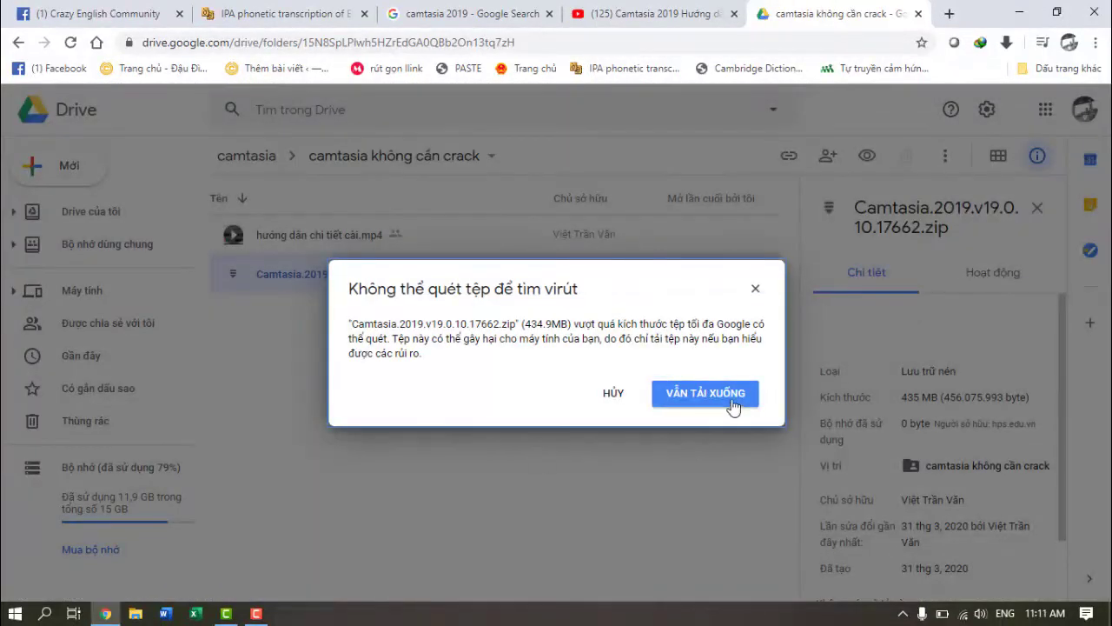
pyautogui.click(732, 404)
pyautogui.click(585, 381)
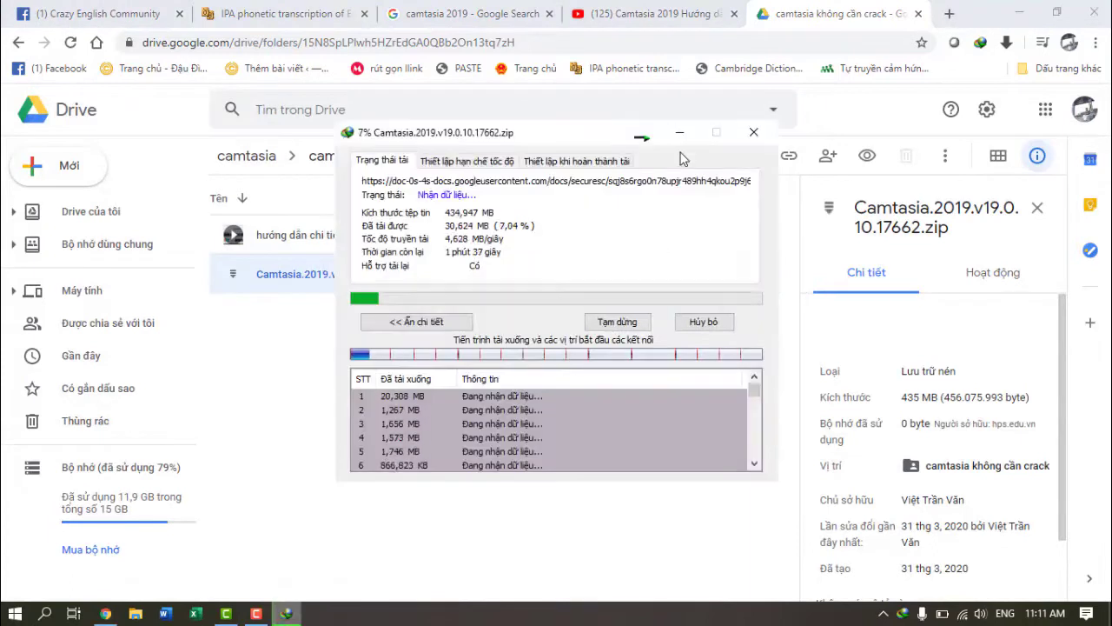
pyautogui.click(675, 141)
# Step: Copy the Drive folder's web address and paste it into the blank document in Word
pyautogui.click(521, 235)
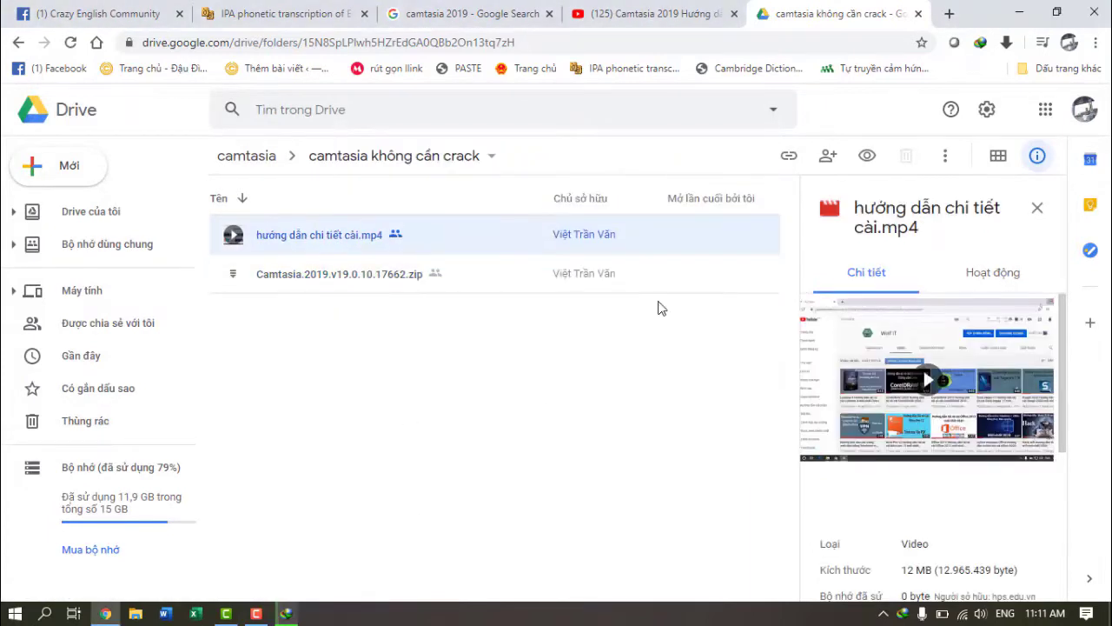
pyautogui.click(546, 44)
pyautogui.hotkey('ctrl', 'c')
pyautogui.click(165, 614)
pyautogui.hotkey('ctrl', 'v')
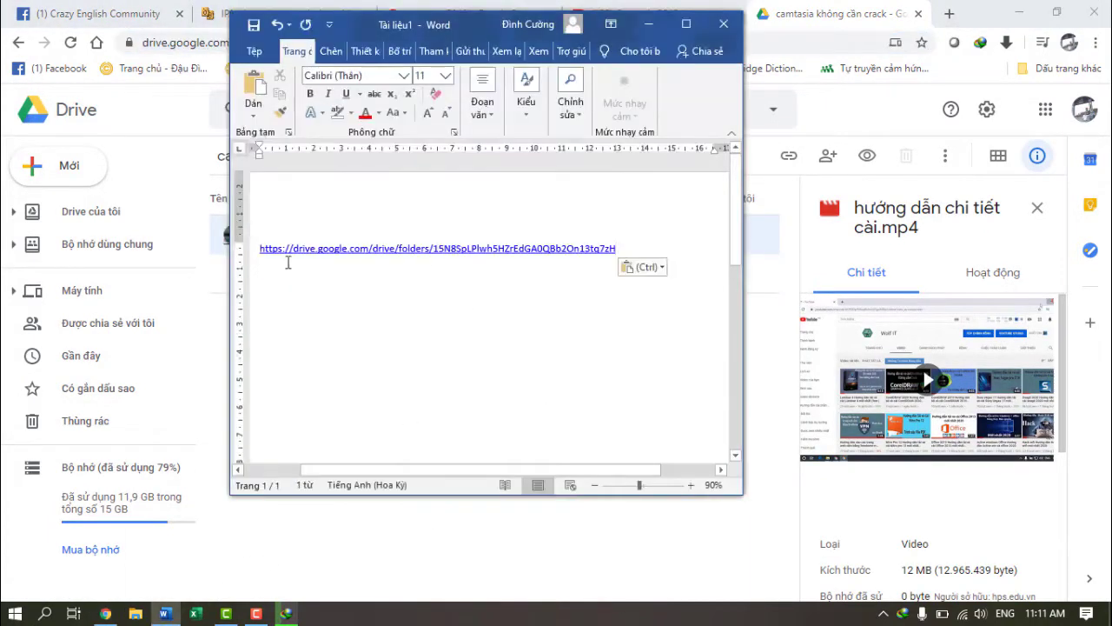
# Step: Add the heading line "Links tải phần mềm:" above the pasted link
pyautogui.press('Home')
pyautogui.press('Return')
pyautogui.press('Up')
pyautogui.write('Links tải phần mềm:')
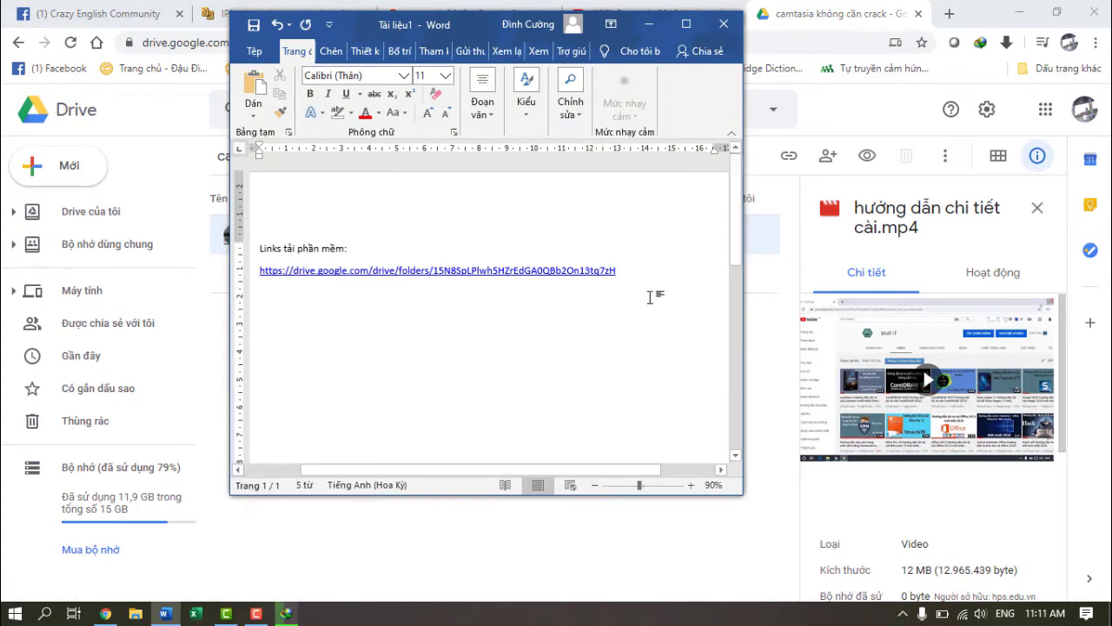
# Step: Open Internet Download Manager and show the folder containing the downloaded Camtasia.2019 archive
pyautogui.click(287, 614)
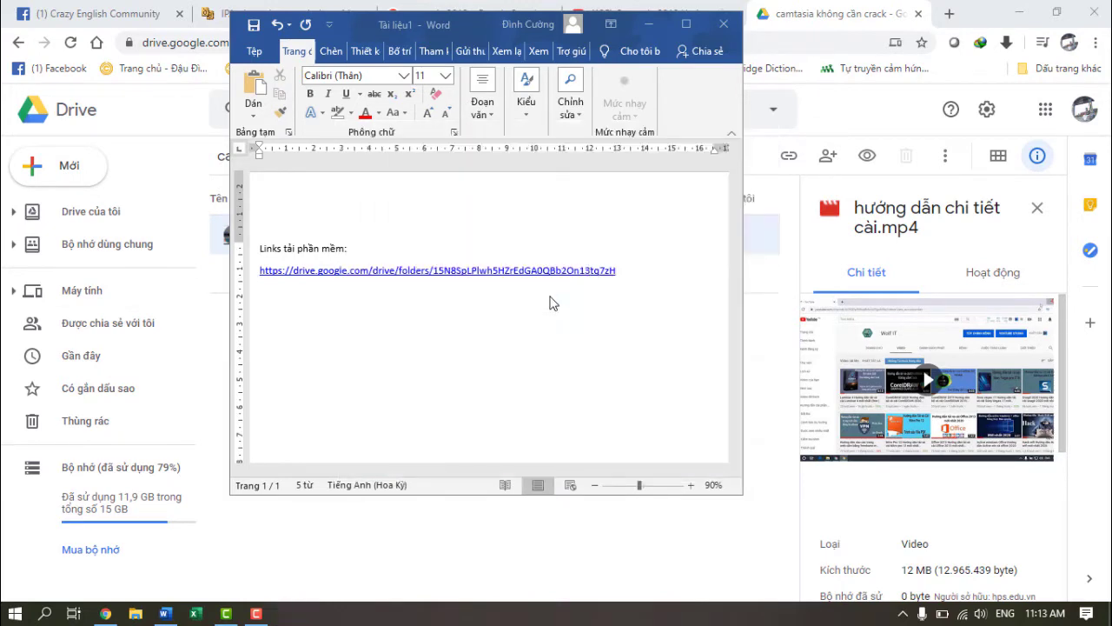
pyautogui.click(901, 613)
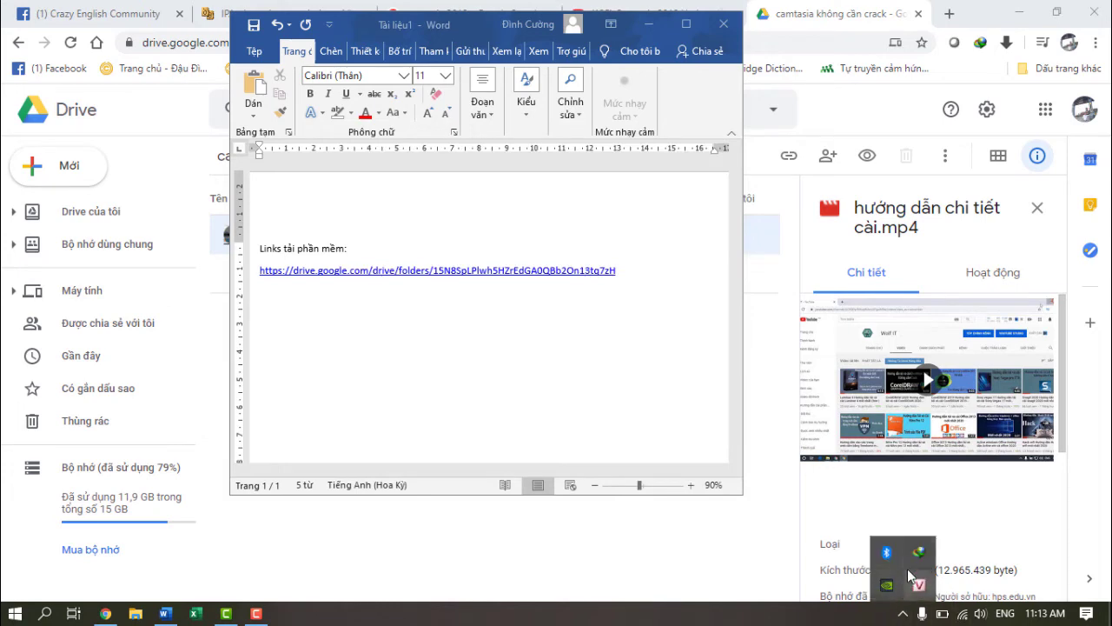
pyautogui.doubleClick(919, 552)
pyautogui.doubleClick(441, 428)
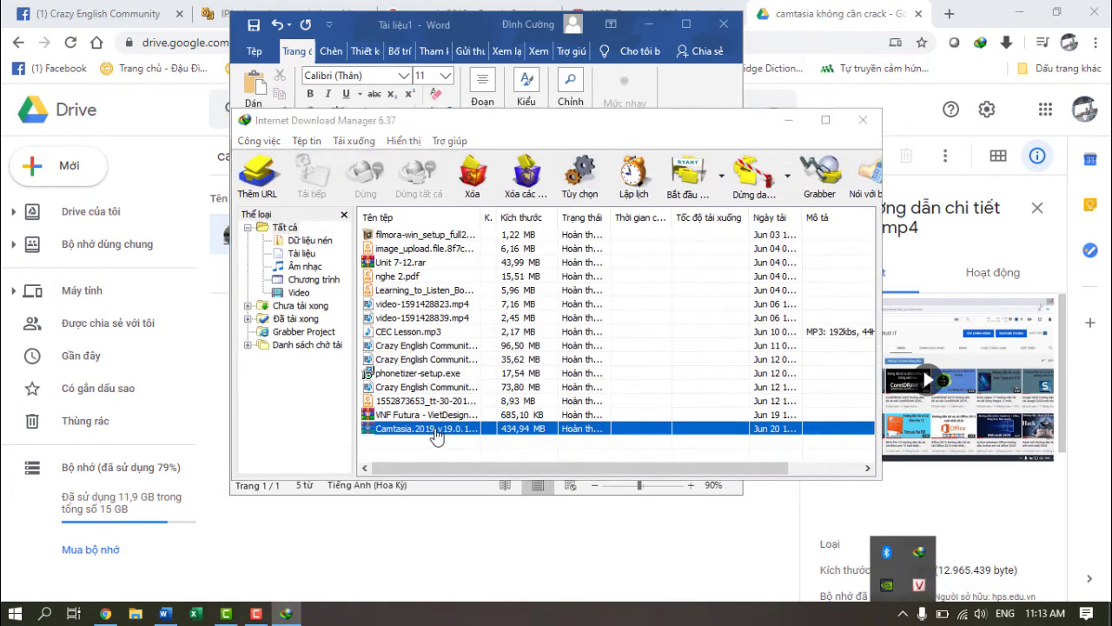
pyautogui.click(710, 453)
pyautogui.rightClick(463, 427)
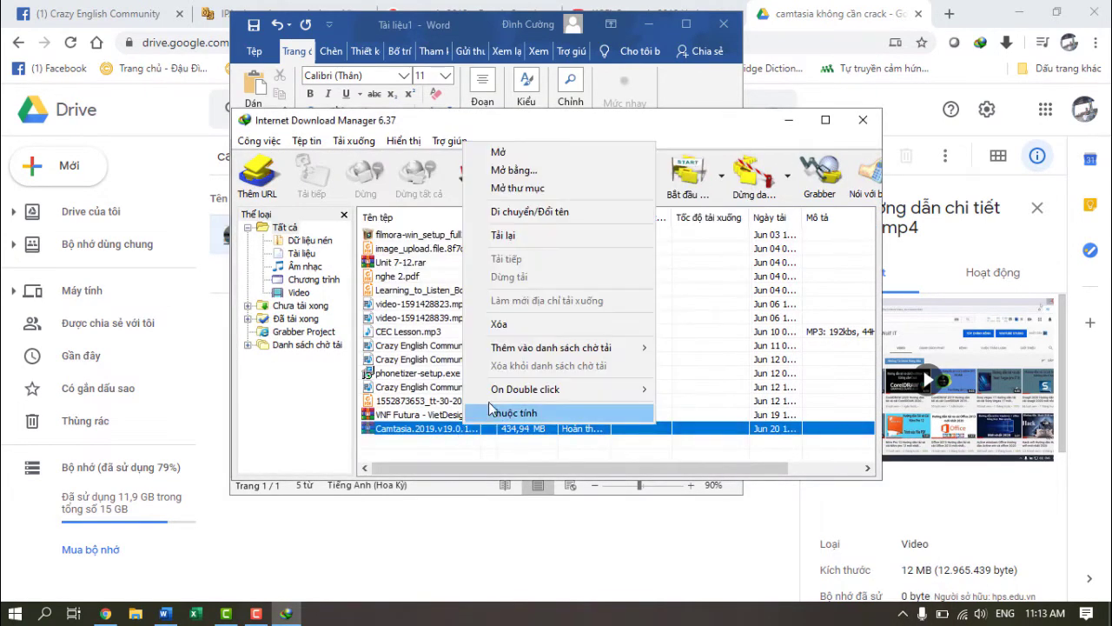
pyautogui.click(514, 190)
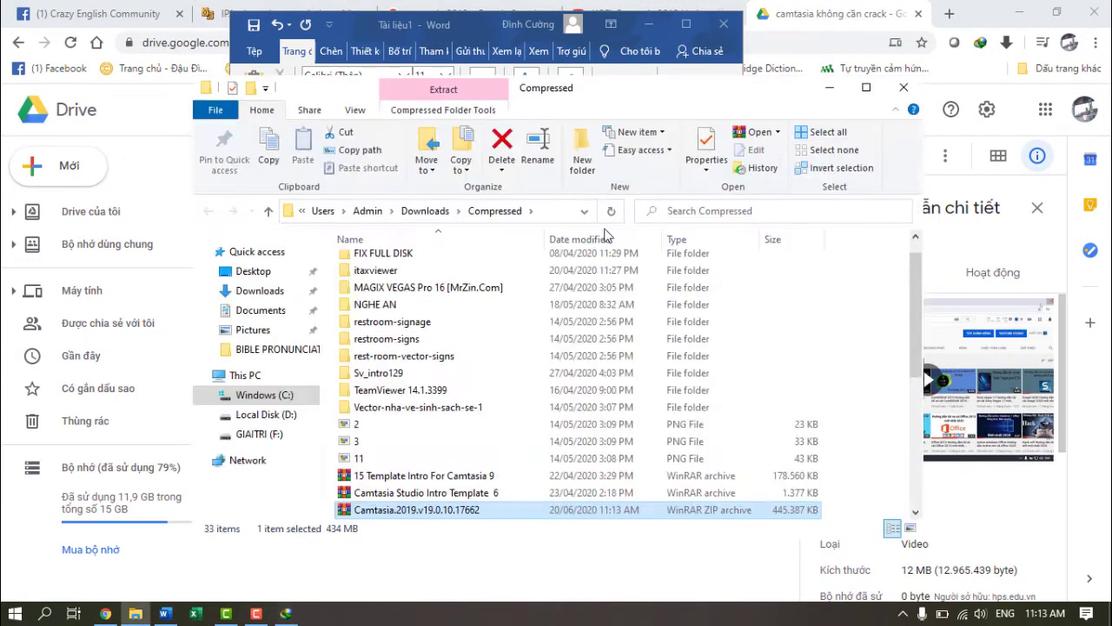
# Step: Extract the Camtasia.2019.v19.0.10.17662 archive in the Compressed folder
pyautogui.scroll(-4, 441, 379)
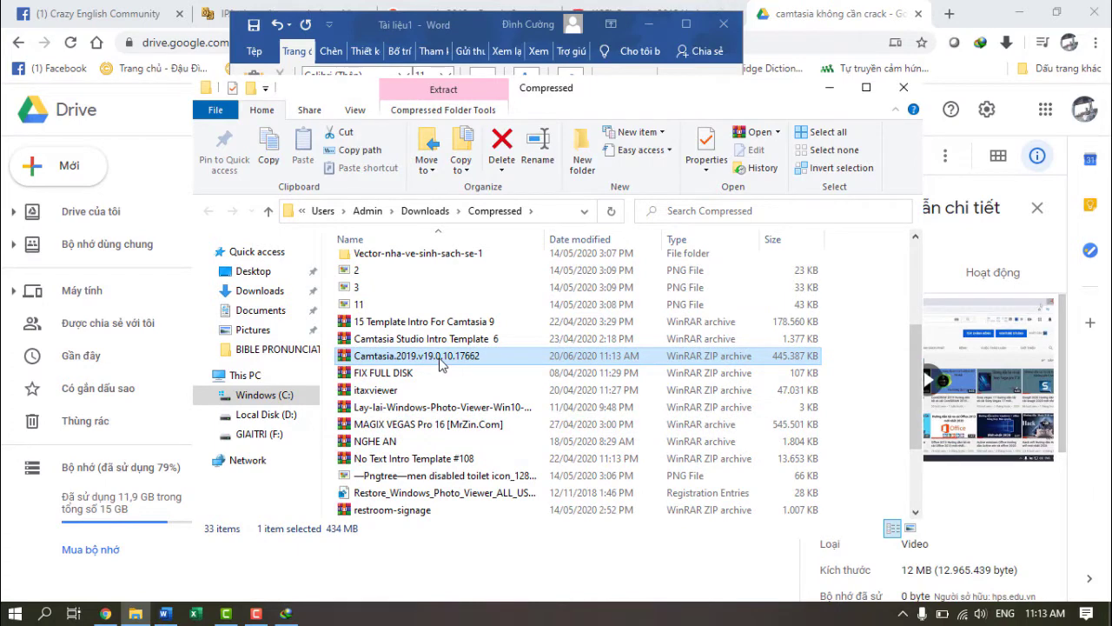
pyautogui.rightClick(440, 365)
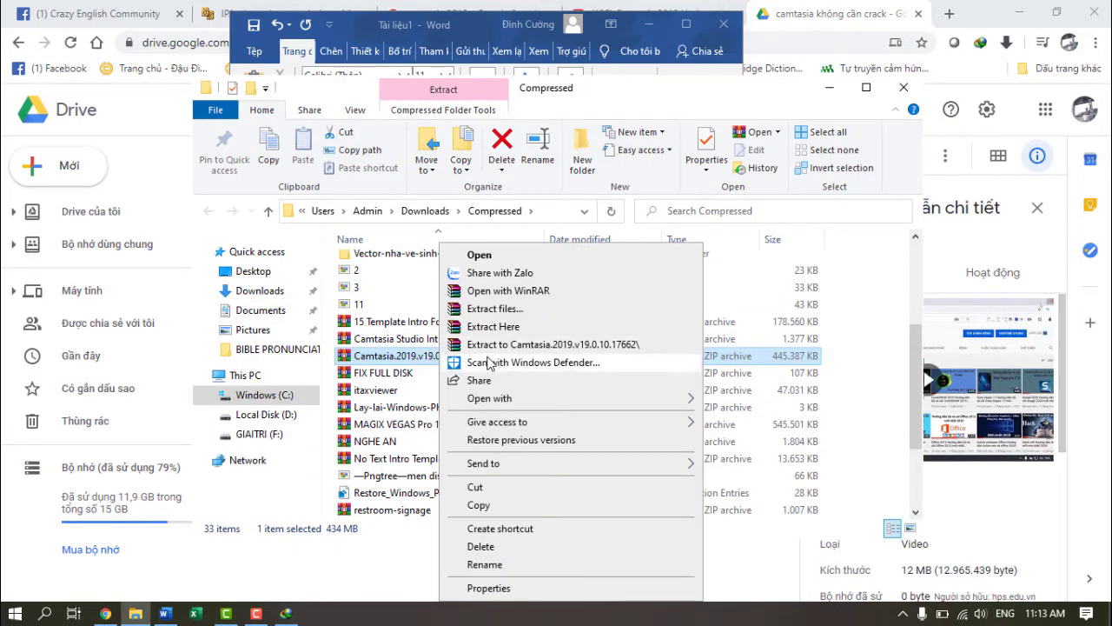
pyautogui.click(518, 333)
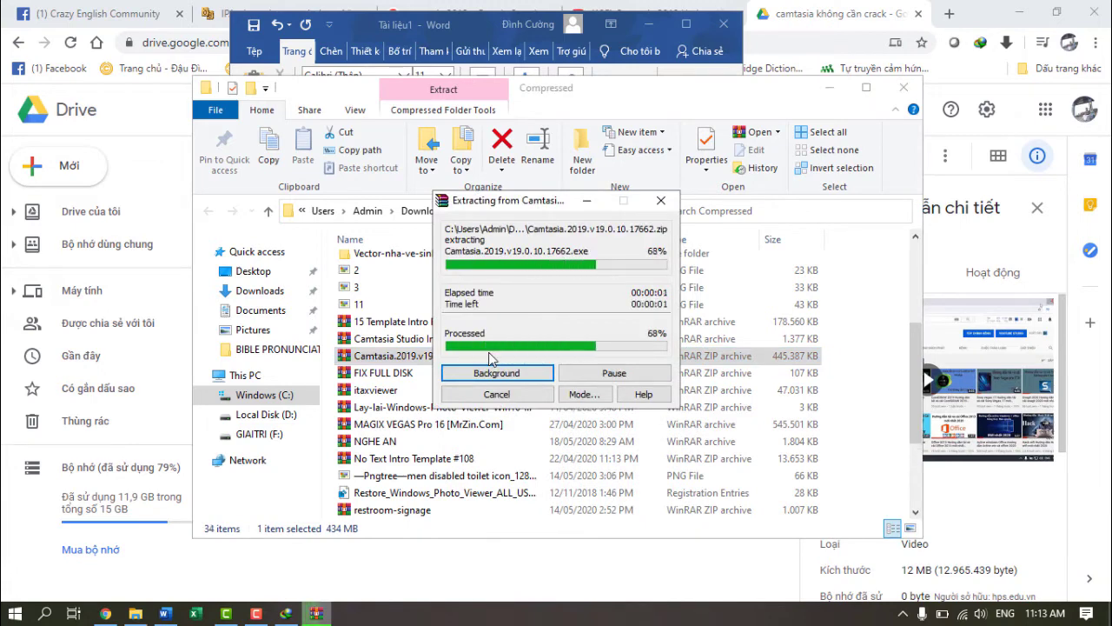
# Step: Open the extracted Camtasia.2019.v19.0.10.17662 folder to view its contents
pyautogui.scroll(4, 469, 373)
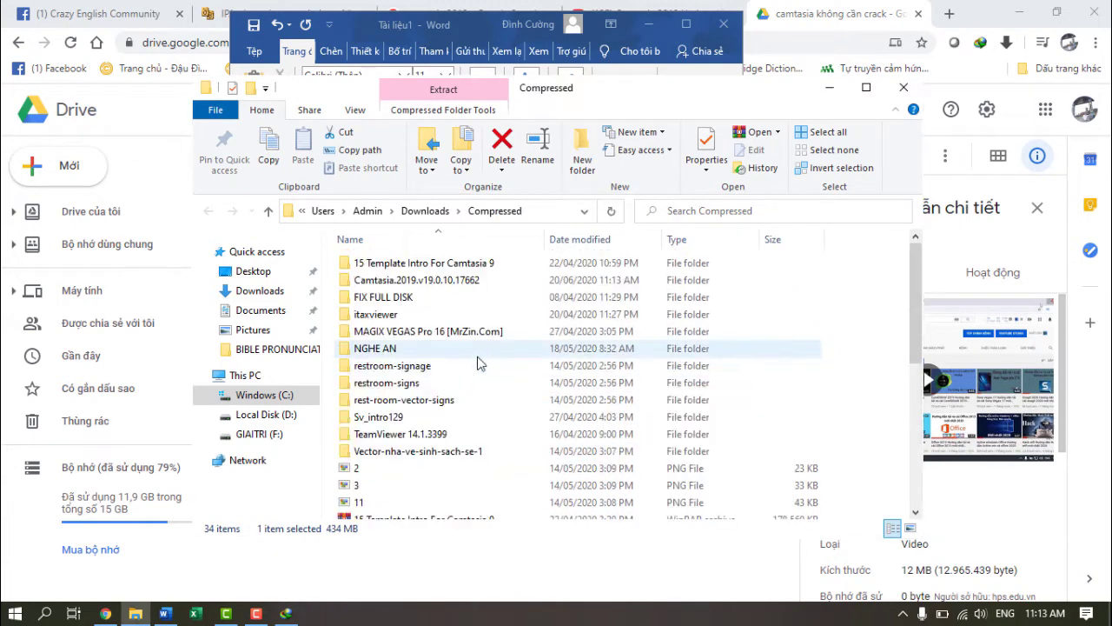
pyautogui.doubleClick(443, 280)
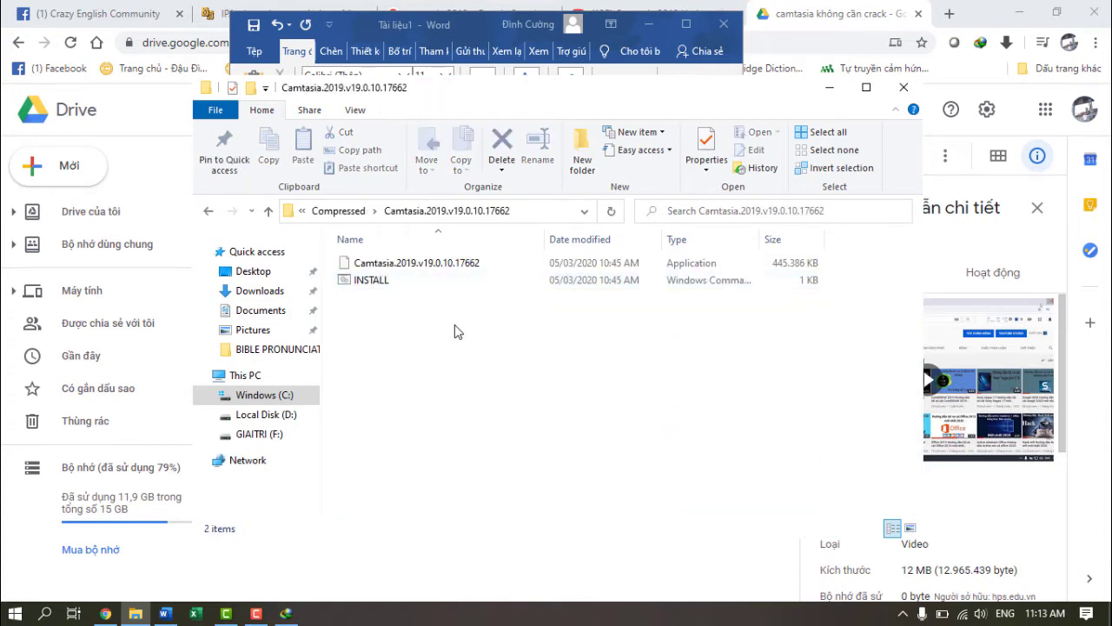
pyautogui.rightClick(465, 306)
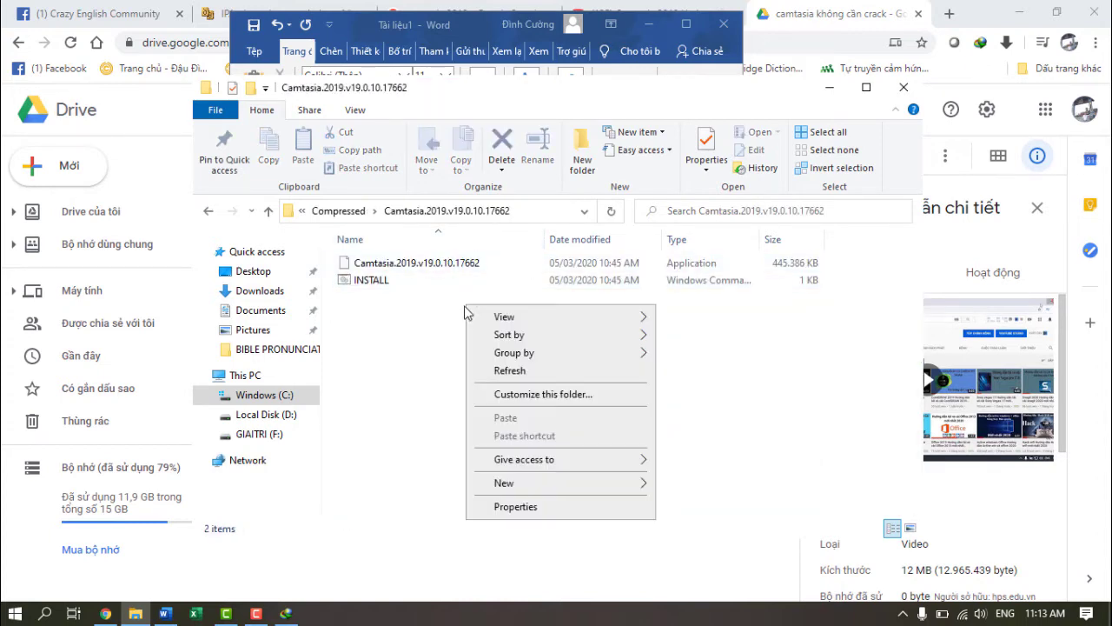
pyautogui.click(414, 315)
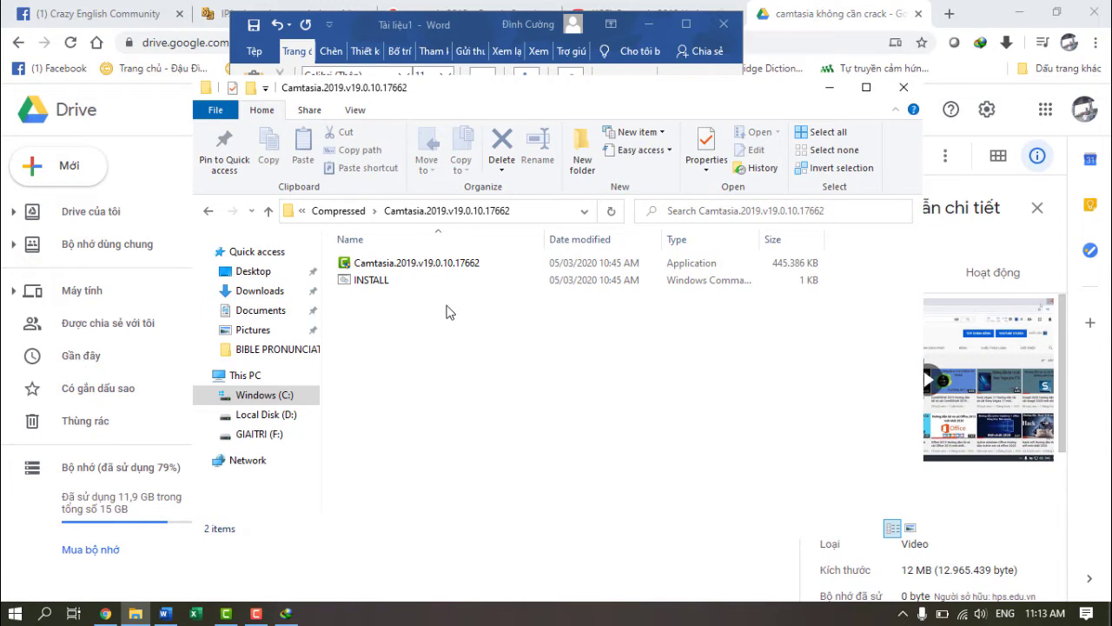
# Step: Review the YouTube tutorial on installing Camtasia 2019, skipping to the part at about 1:12 where the installer is launched
pyautogui.click(777, 7)
pyautogui.click(440, 11)
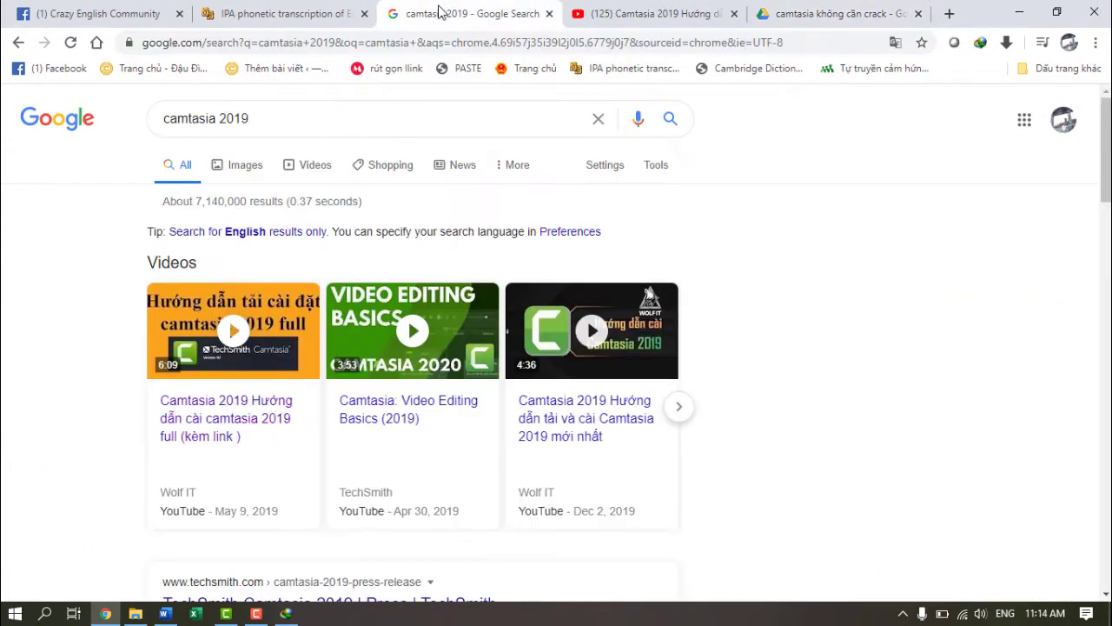
pyautogui.click(682, 8)
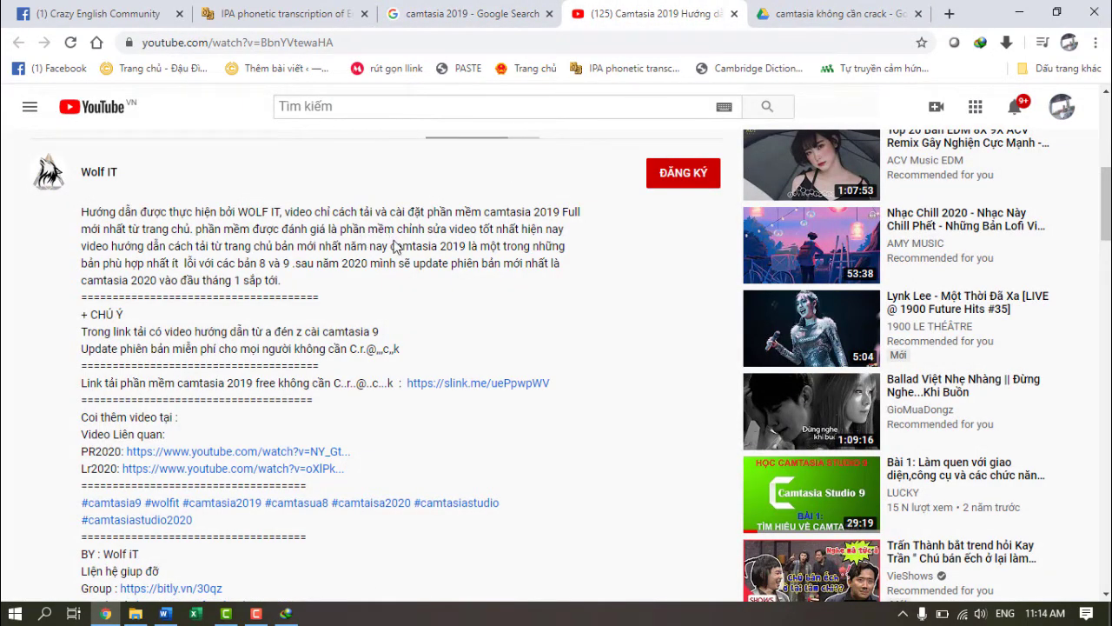
pyautogui.scroll(10, 467, 288)
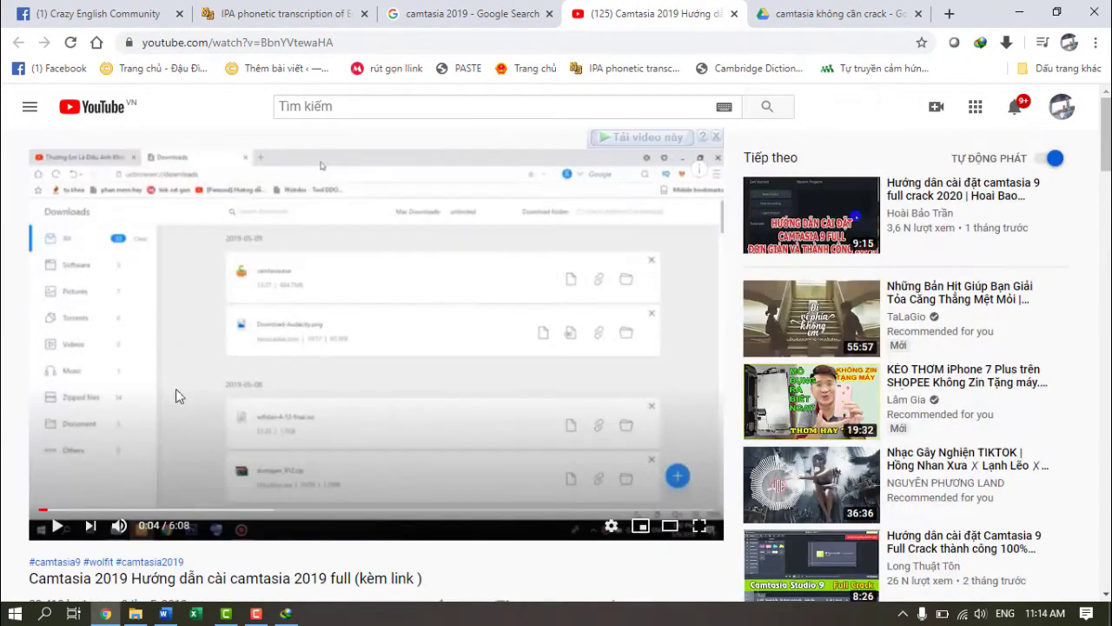
pyautogui.click(71, 511)
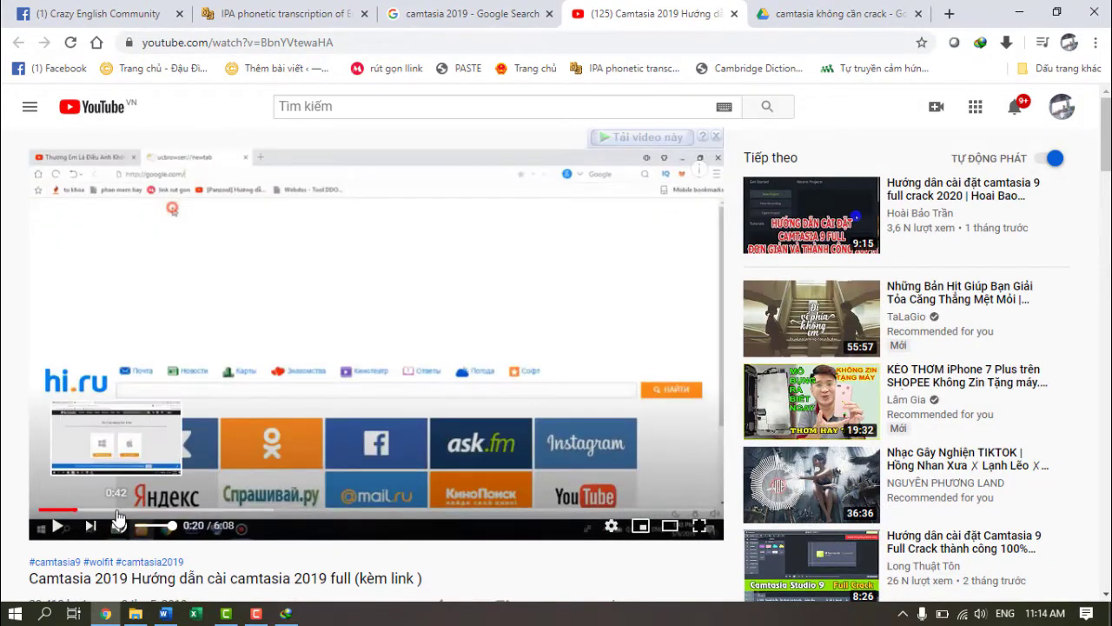
pyautogui.click(116, 511)
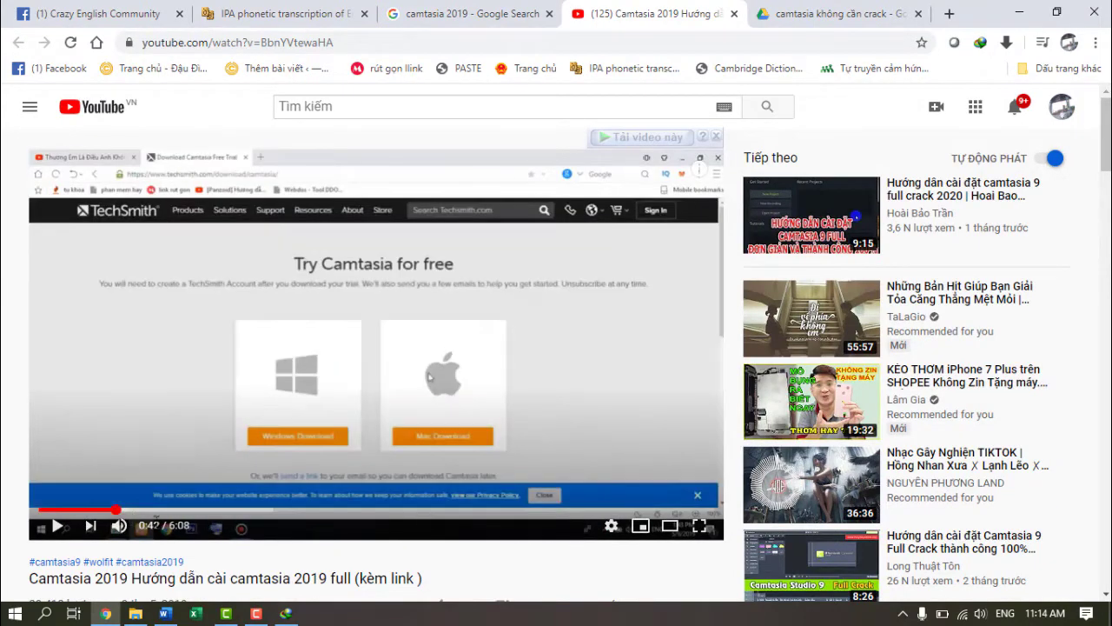
pyautogui.click(167, 512)
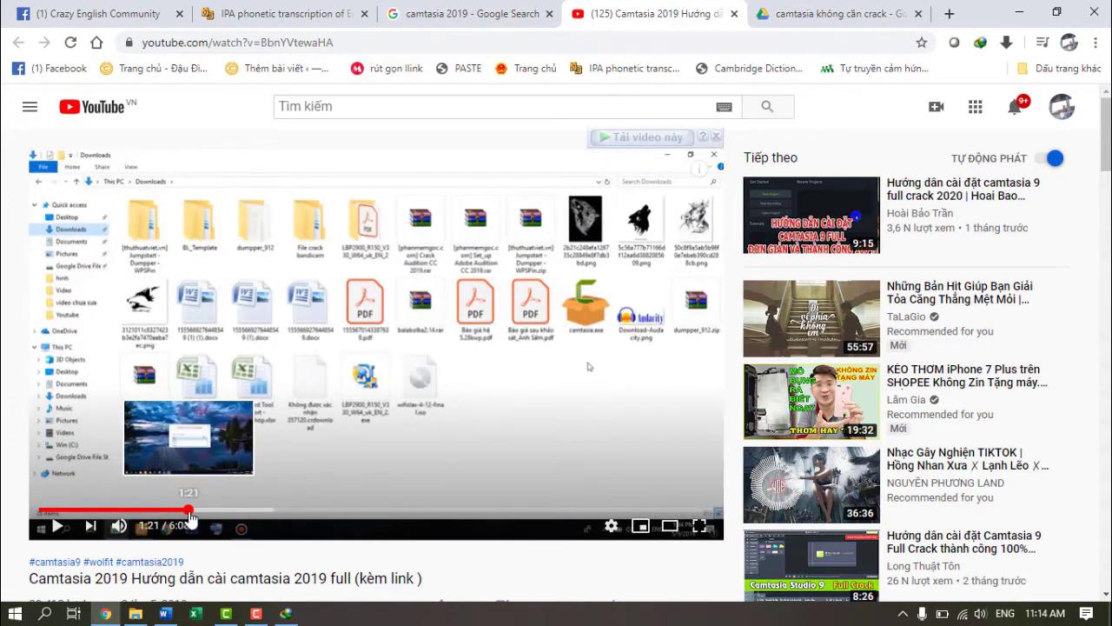
pyautogui.click(187, 512)
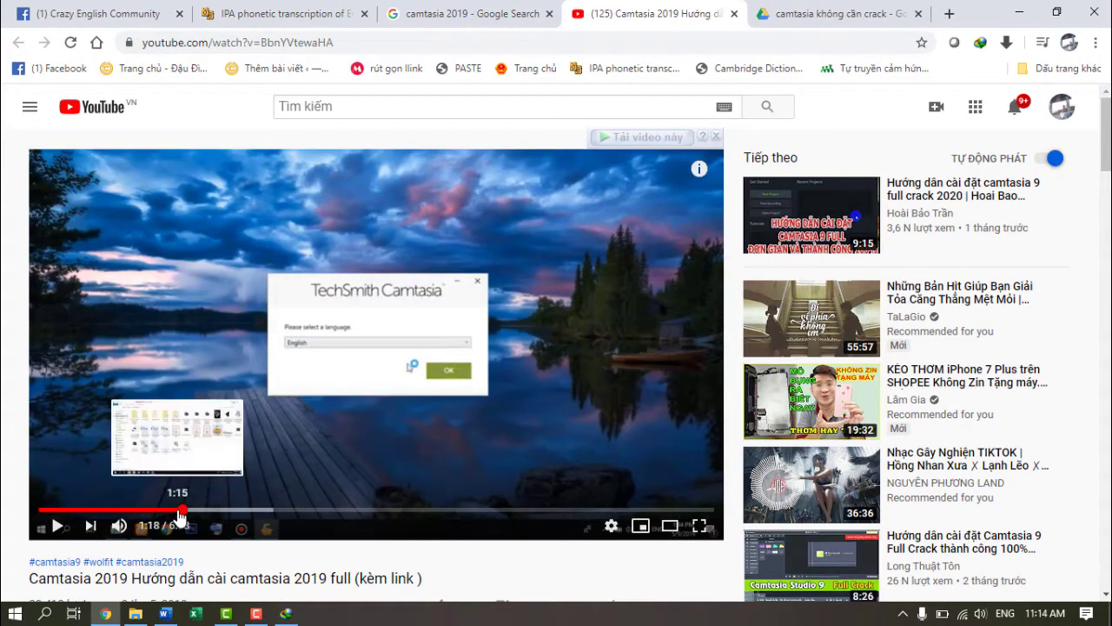
pyautogui.click(178, 513)
pyautogui.click(173, 512)
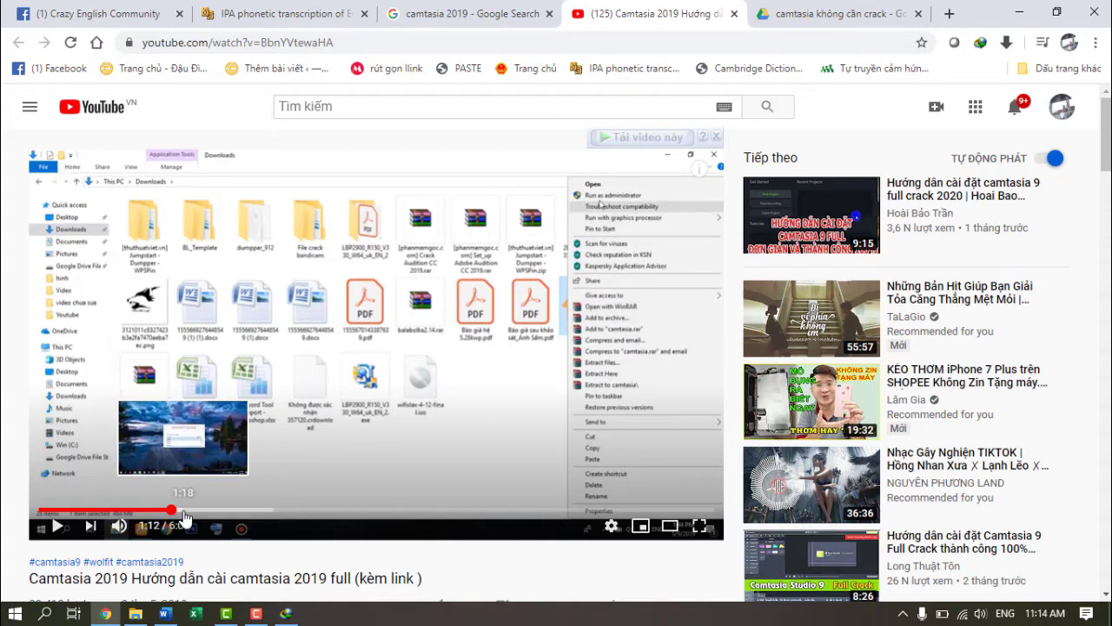
pyautogui.click(327, 486)
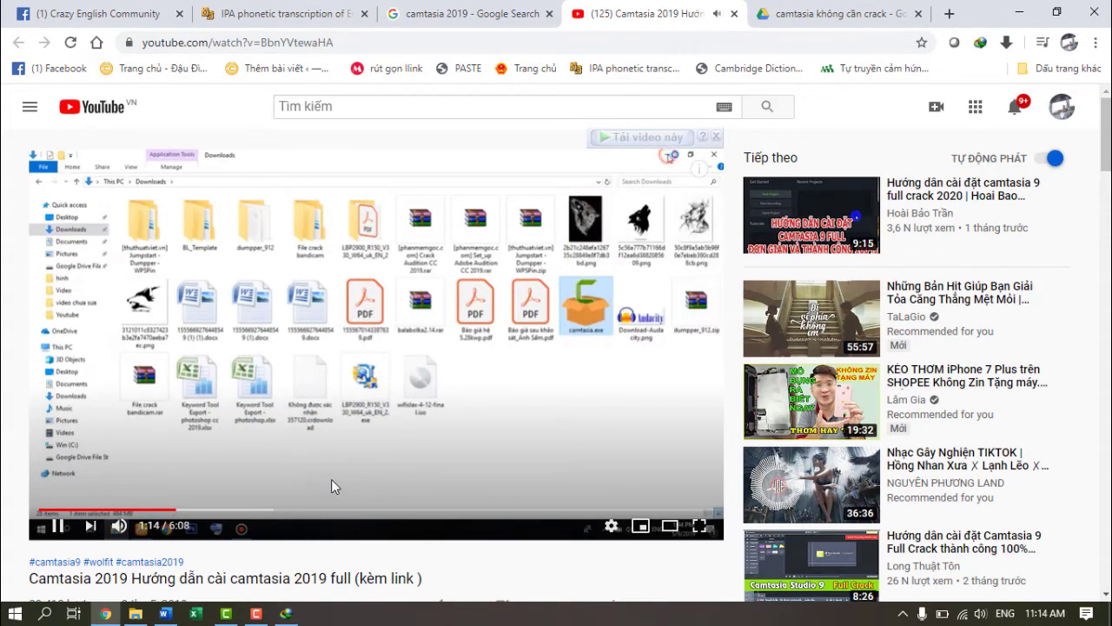
pyautogui.click(393, 461)
# Step: In File Explorer, show the Run as administrator option for the Camtasia.2019.v19.0.10.17662 application without launching it
pyautogui.hotkey('alt', 'Tab')
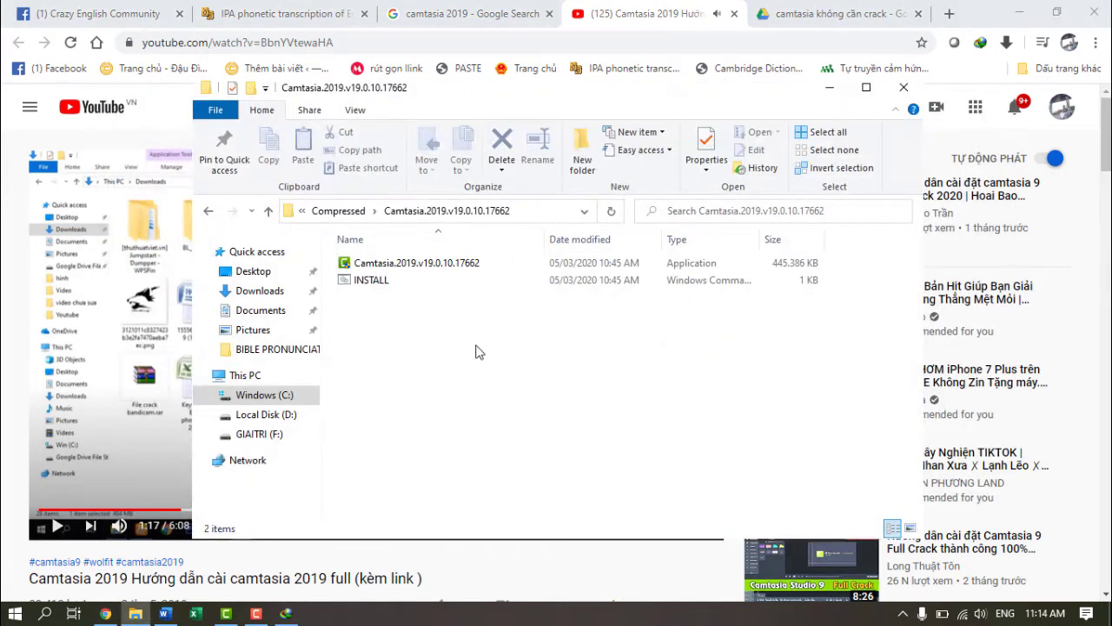
pyautogui.click(479, 266)
pyautogui.rightClick(485, 268)
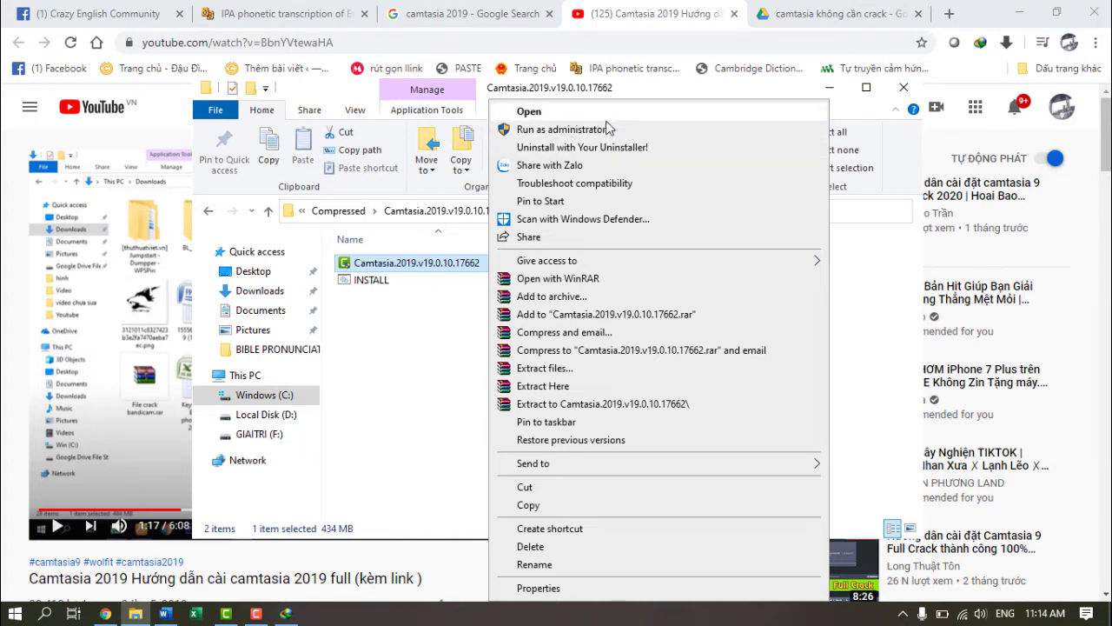
pyautogui.click(413, 348)
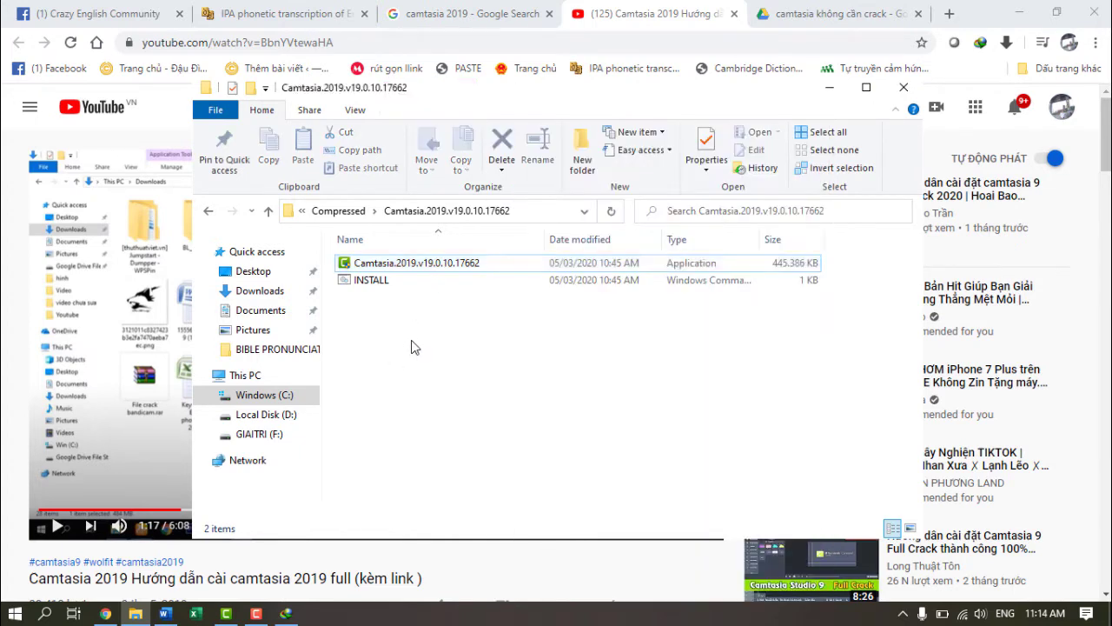
# Step: Minimize the File Explorer and browser windows and close Internet Download Manager
pyautogui.click(829, 86)
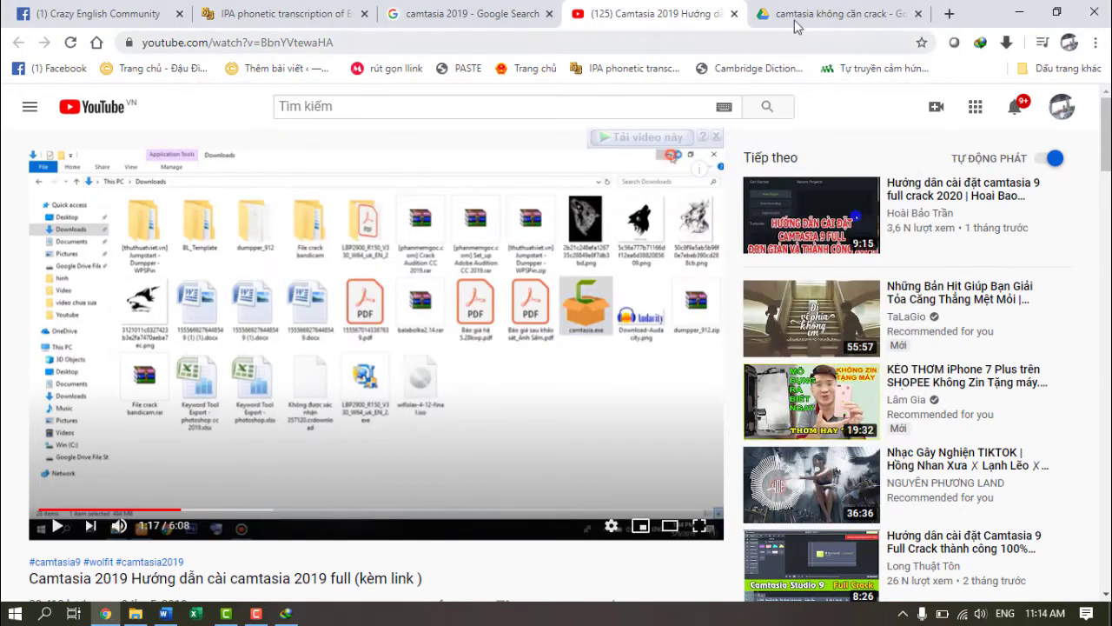
pyautogui.click(1020, 8)
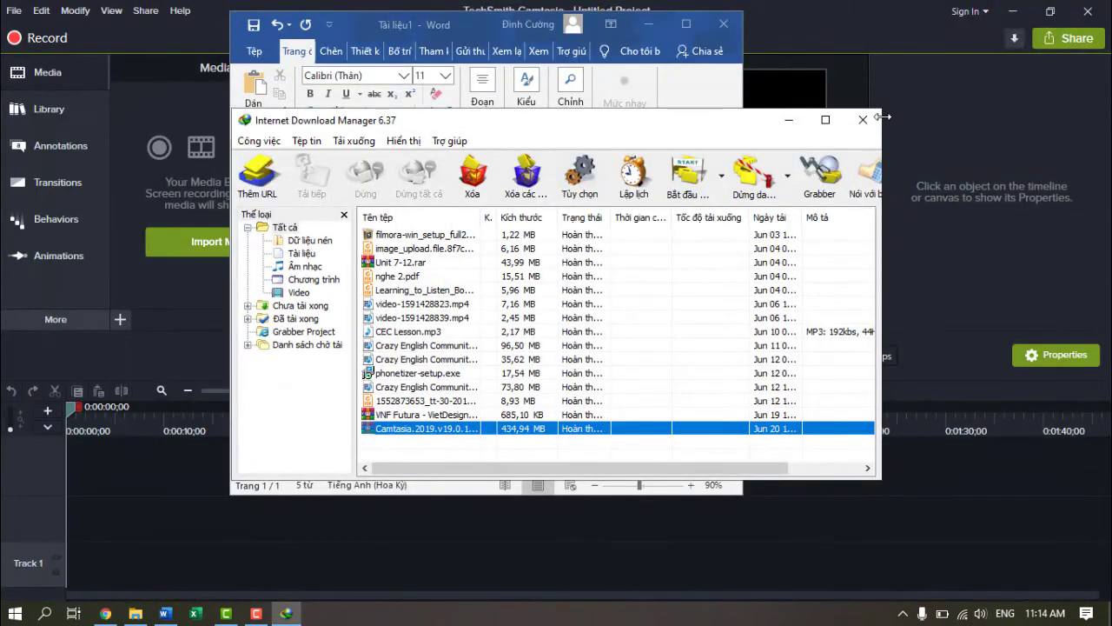
pyautogui.click(872, 128)
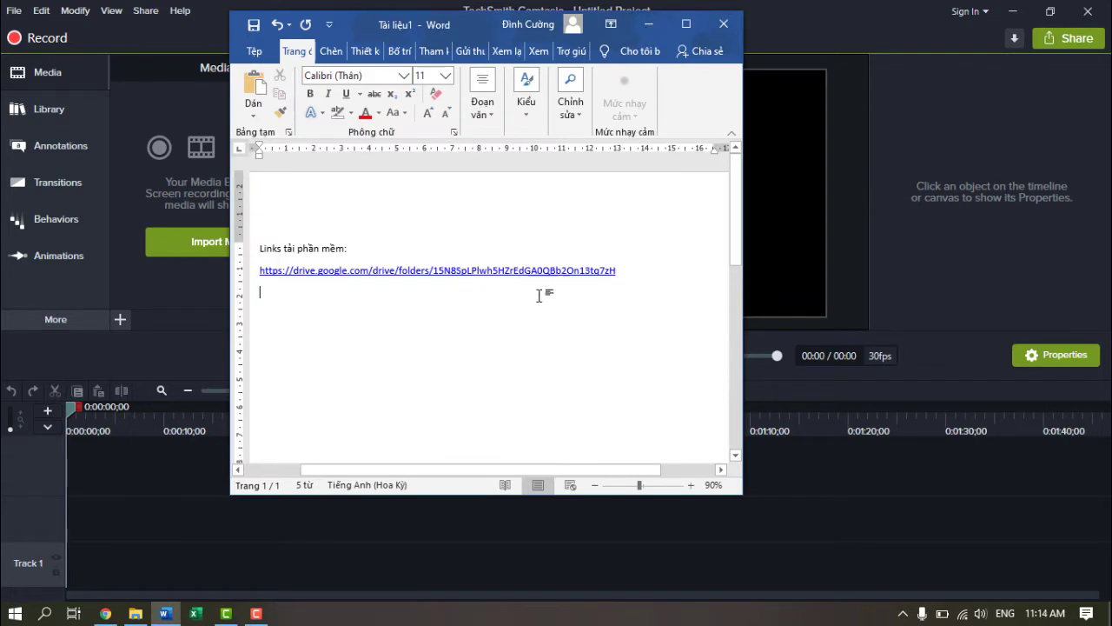
# Step: Save the Word document to the Desktop as "Links tải phần mềm" and close it
pyautogui.hotkey('ctrl', 's')
pyautogui.click(419, 323)
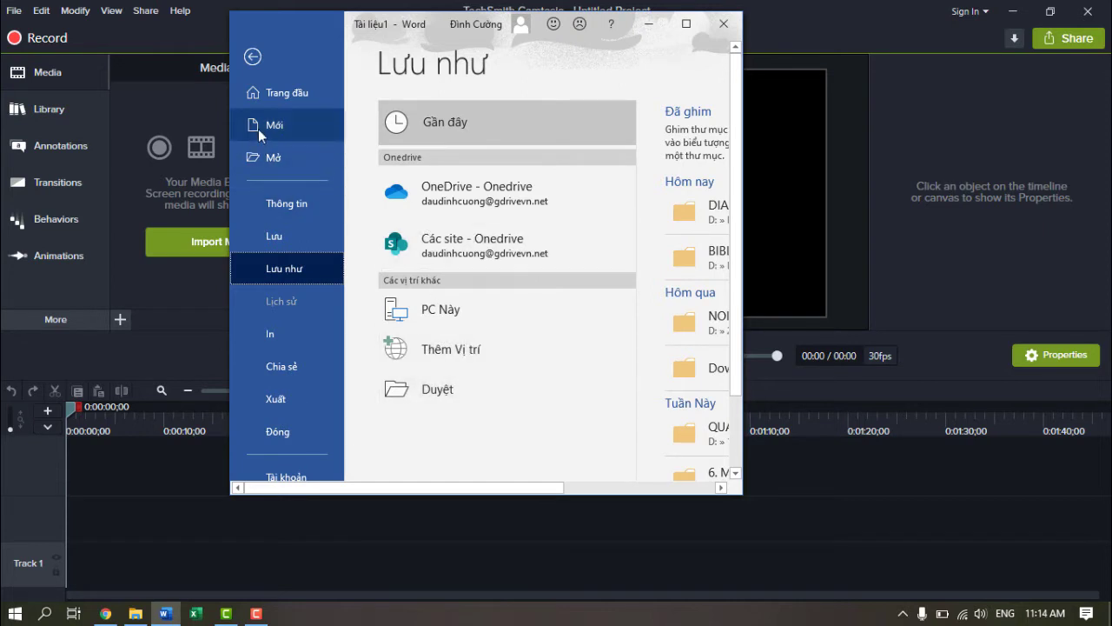
pyautogui.click(460, 393)
pyautogui.press('F12')
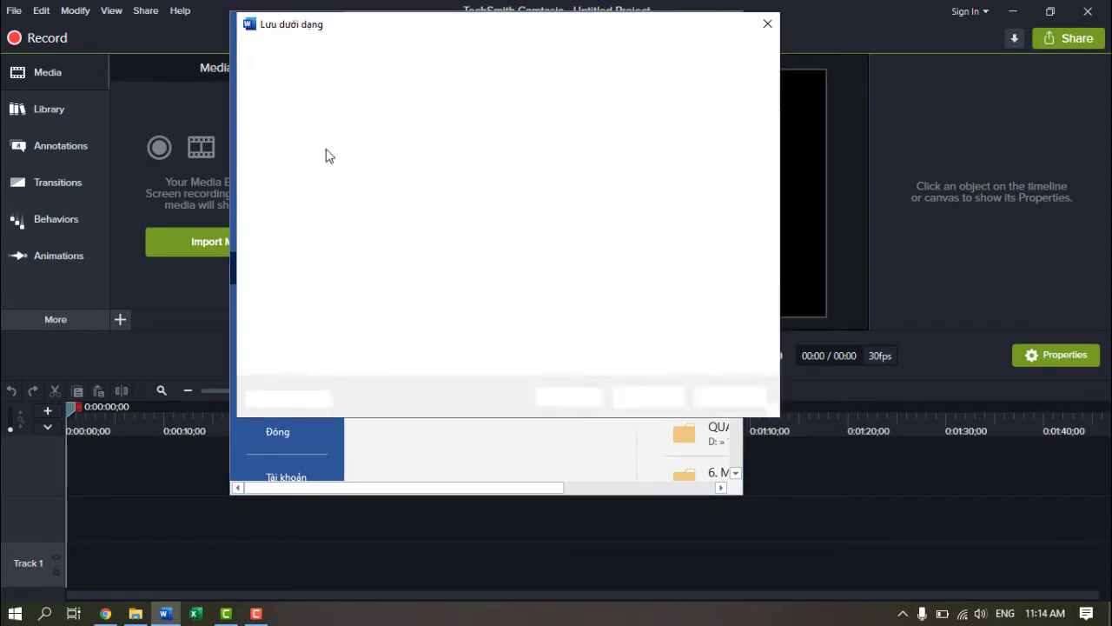
pyautogui.scroll(2, 295, 152)
pyautogui.click(296, 141)
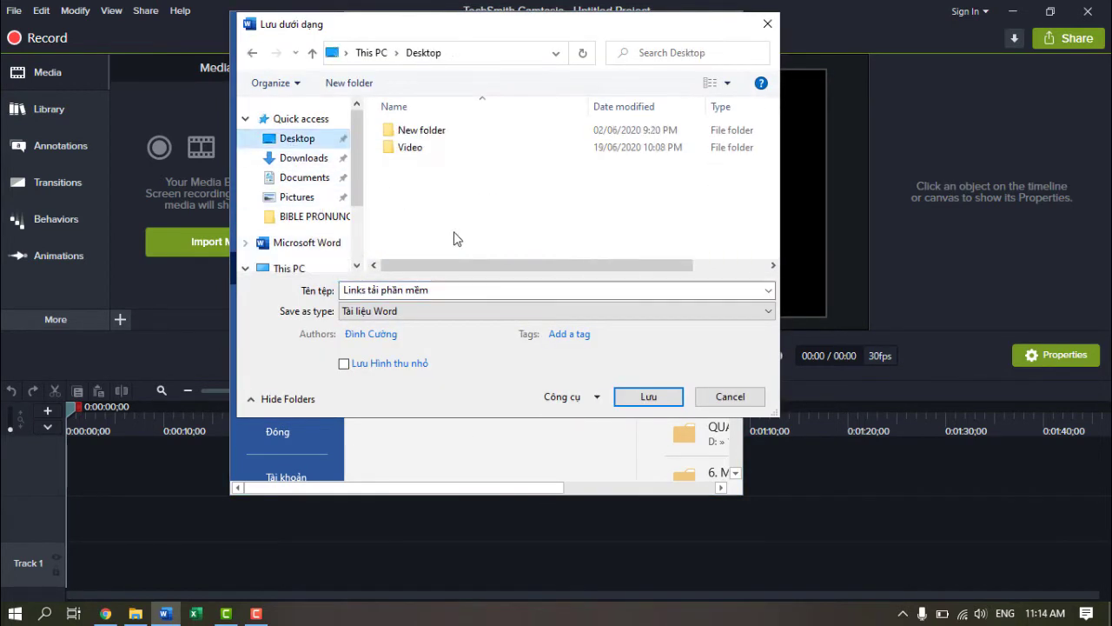
pyautogui.click(647, 396)
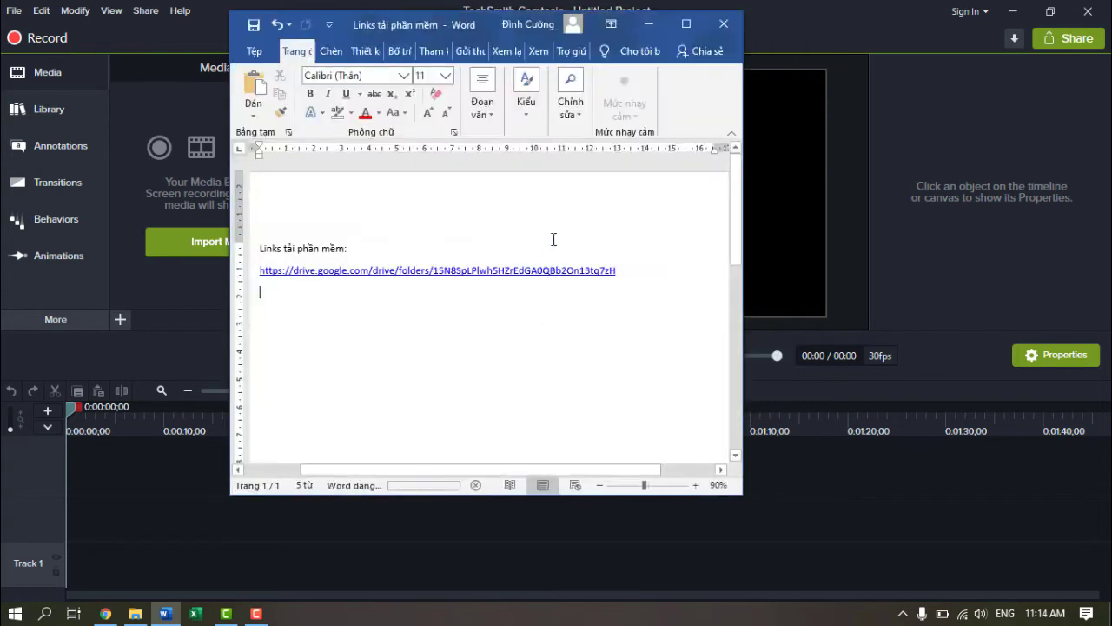
pyautogui.click(722, 26)
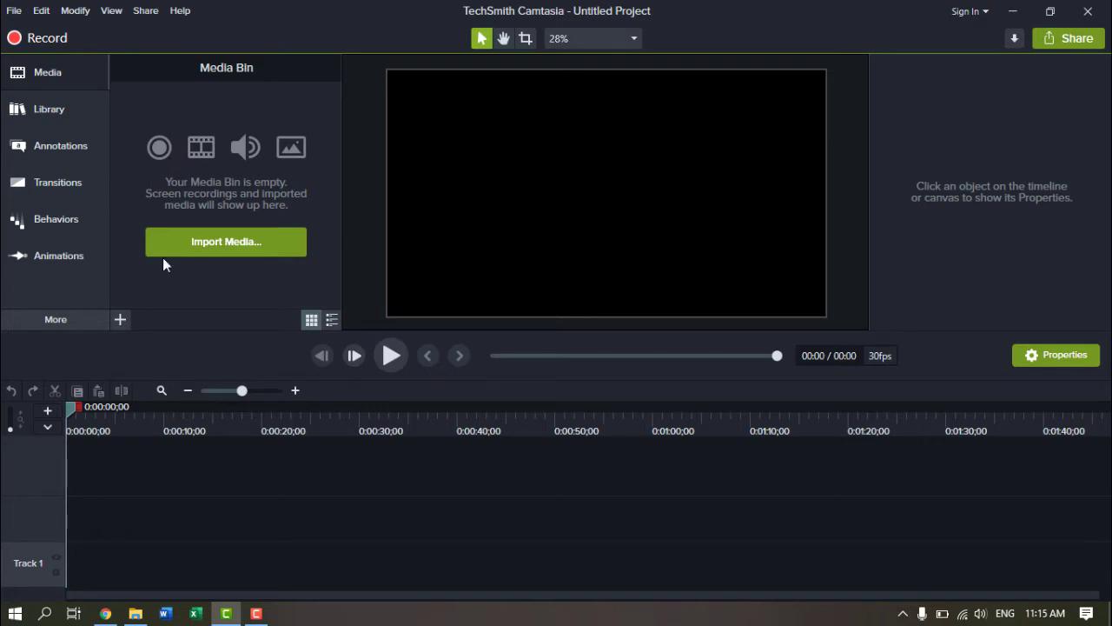
# Step: Look through the Video folder on the Desktop in File Explorer, and minimize the window to return to Camtasia
pyautogui.click(136, 613)
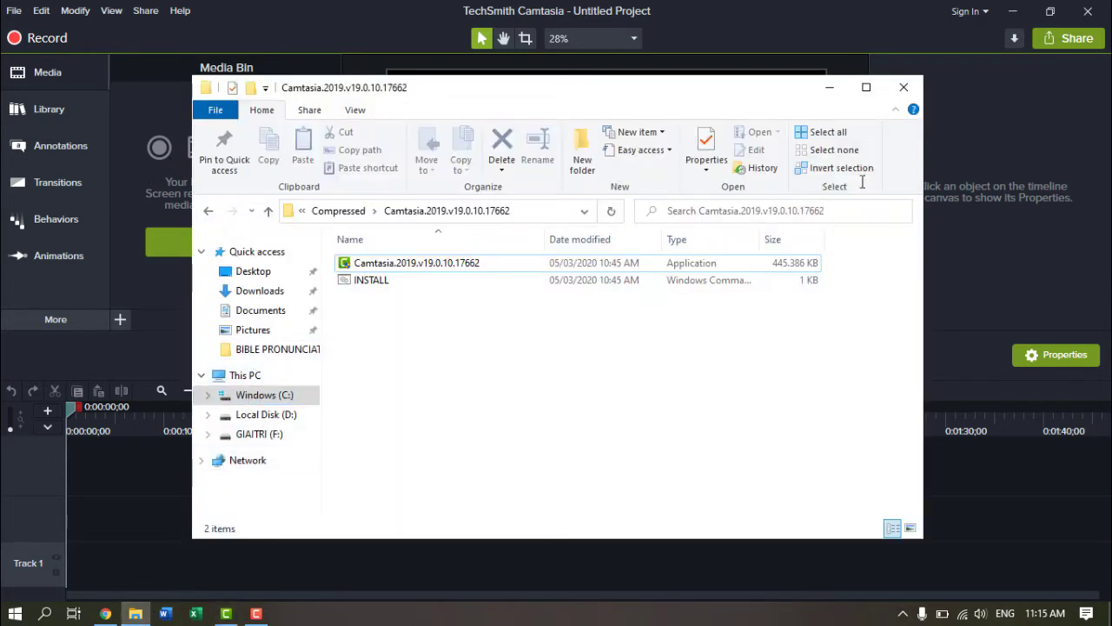
pyautogui.click(250, 271)
pyautogui.doubleClick(397, 280)
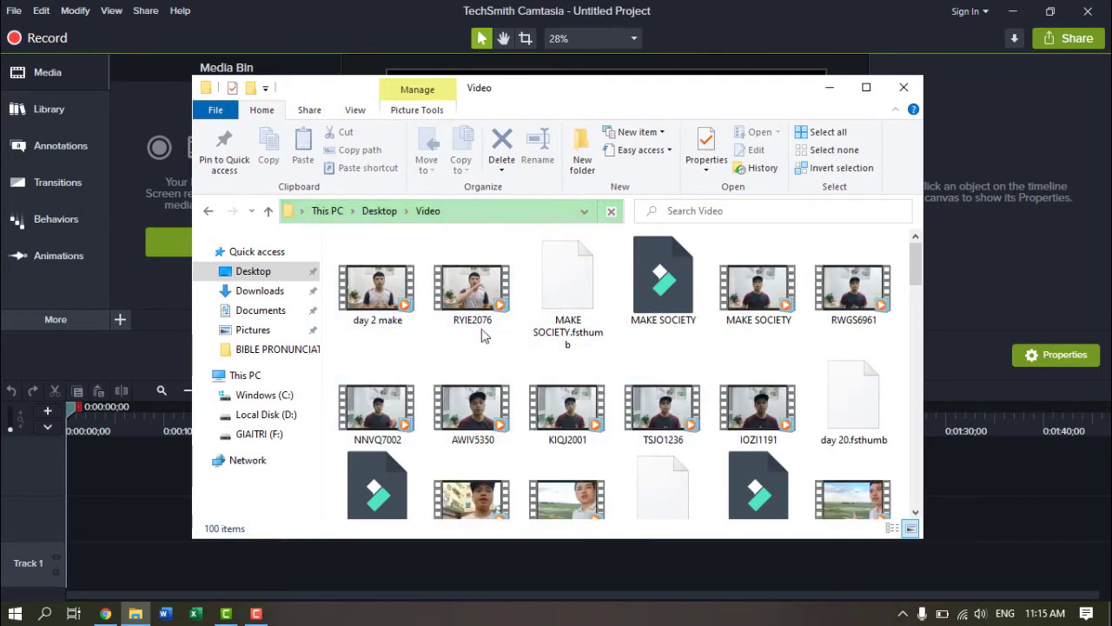
pyautogui.click(830, 88)
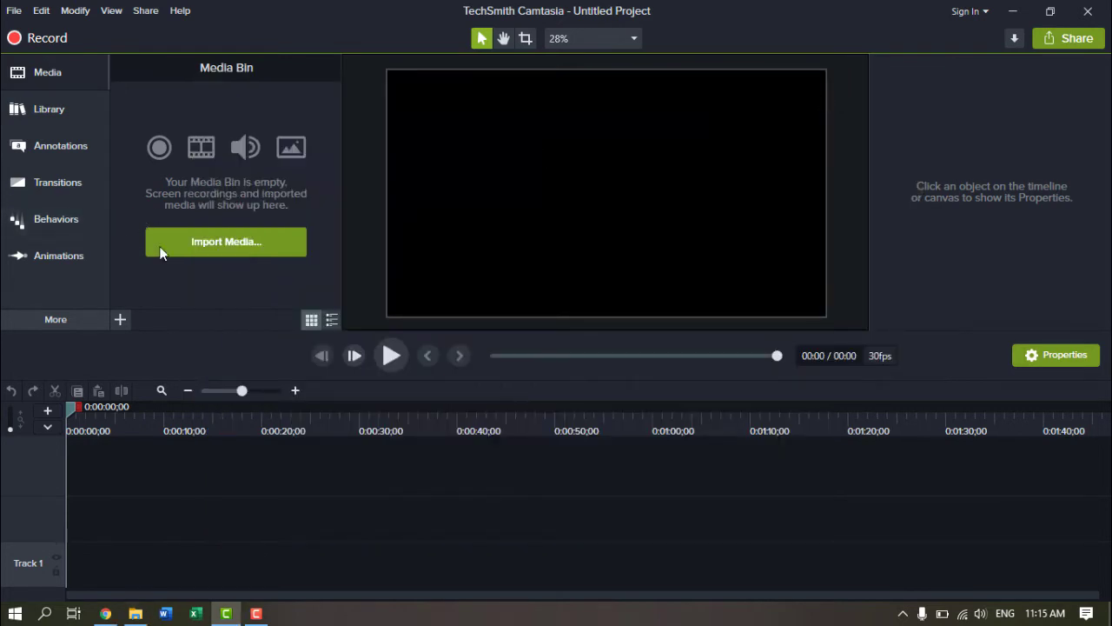
# Step: Import the RYIE2076 video from the Desktop's Video folder into the Camtasia Media Bin
pyautogui.click(121, 319)
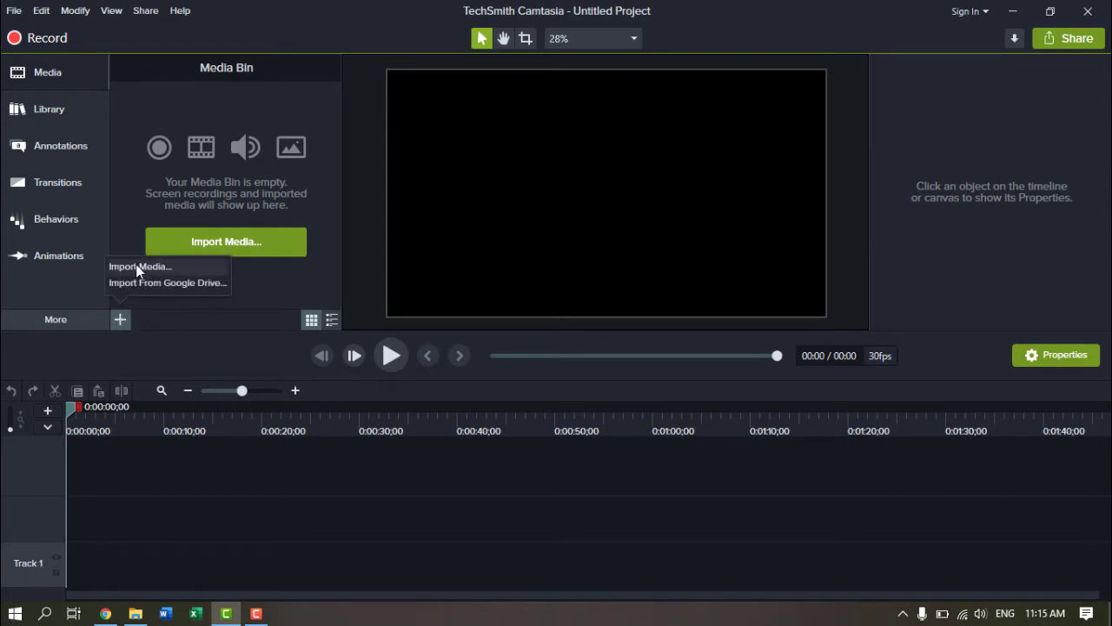
pyautogui.click(252, 241)
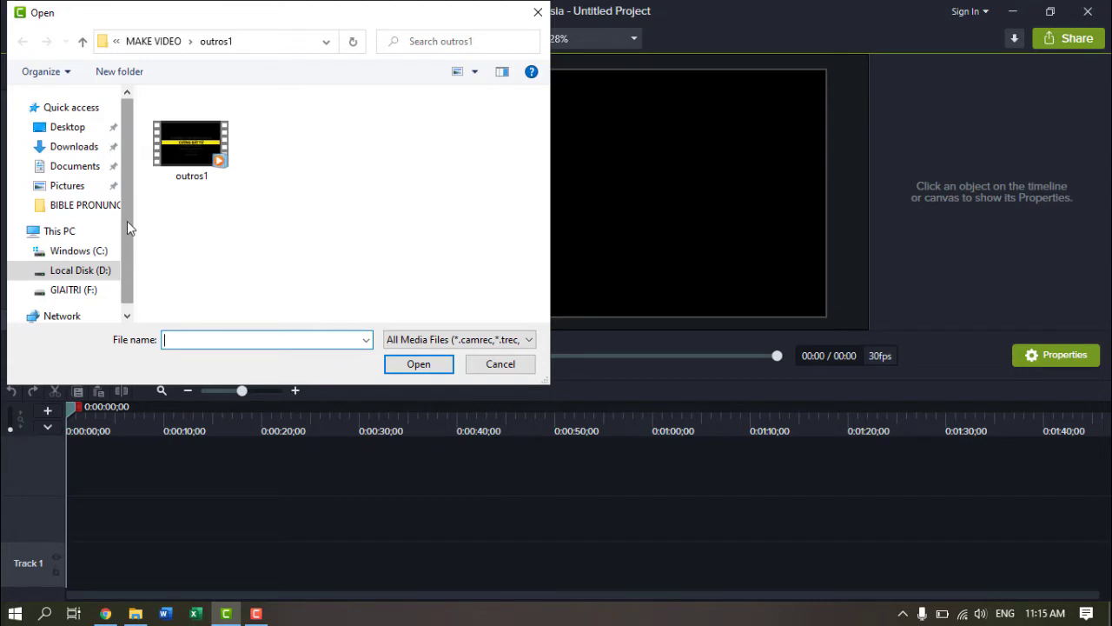
pyautogui.click(74, 128)
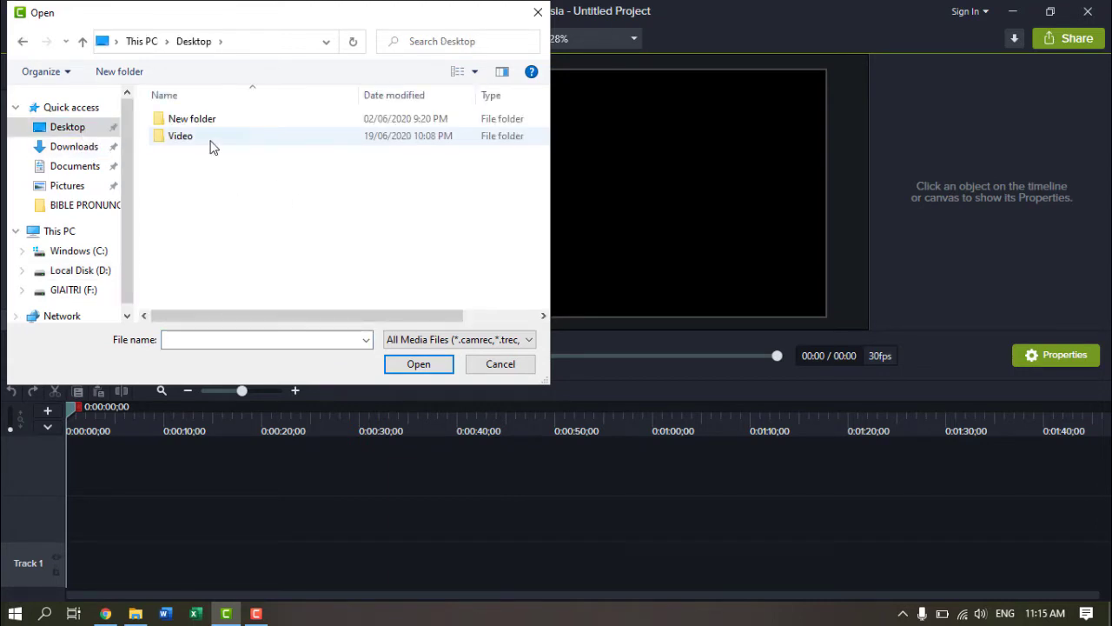
pyautogui.doubleClick(182, 137)
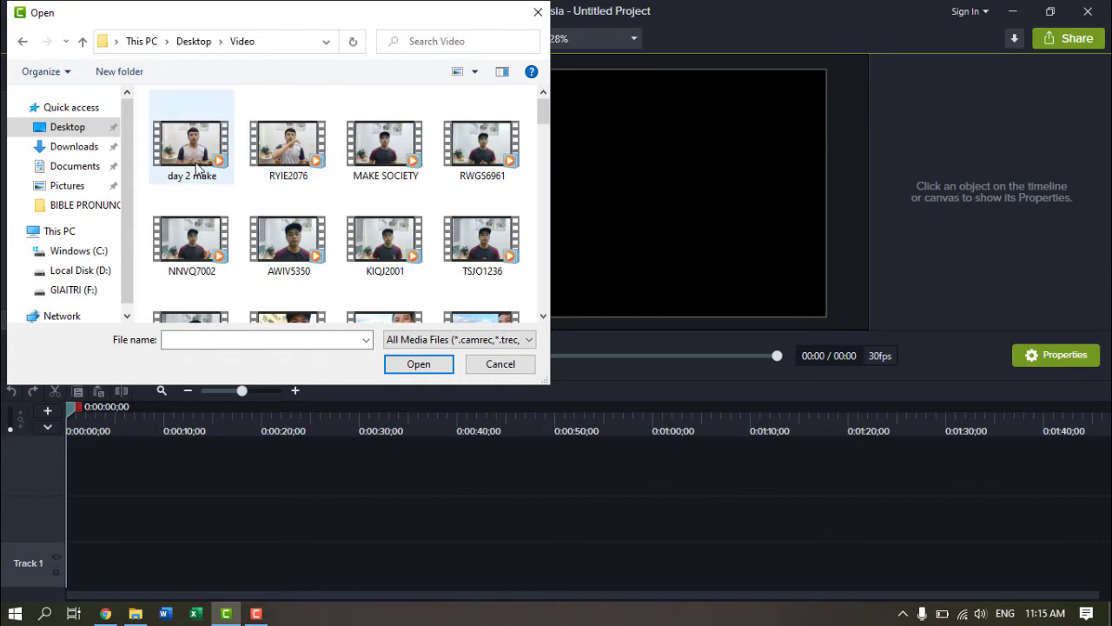
pyautogui.click(281, 161)
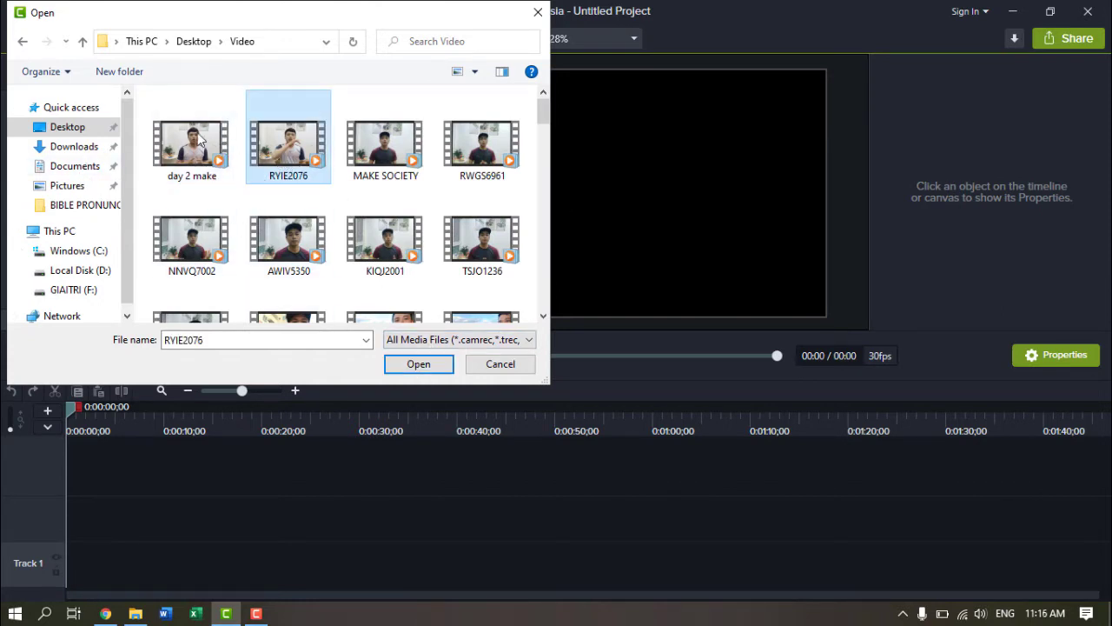
pyautogui.click(419, 365)
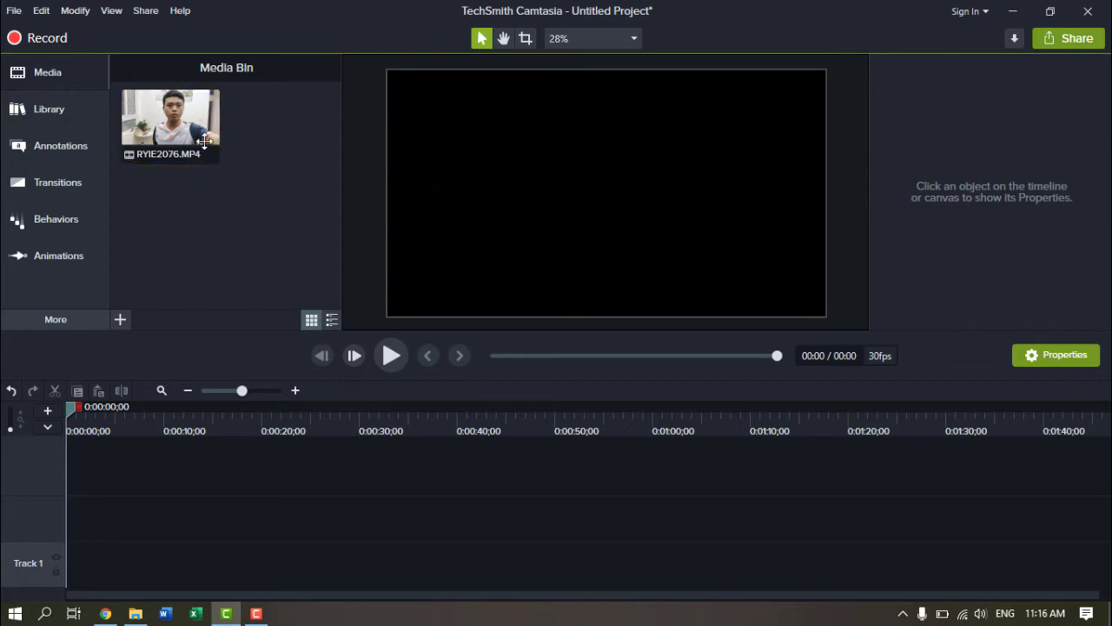
# Step: Place the RYIE2076 clip at the start of Track 1 and play it
pyautogui.moveTo(204, 140); pyautogui.dragTo(55, 557)
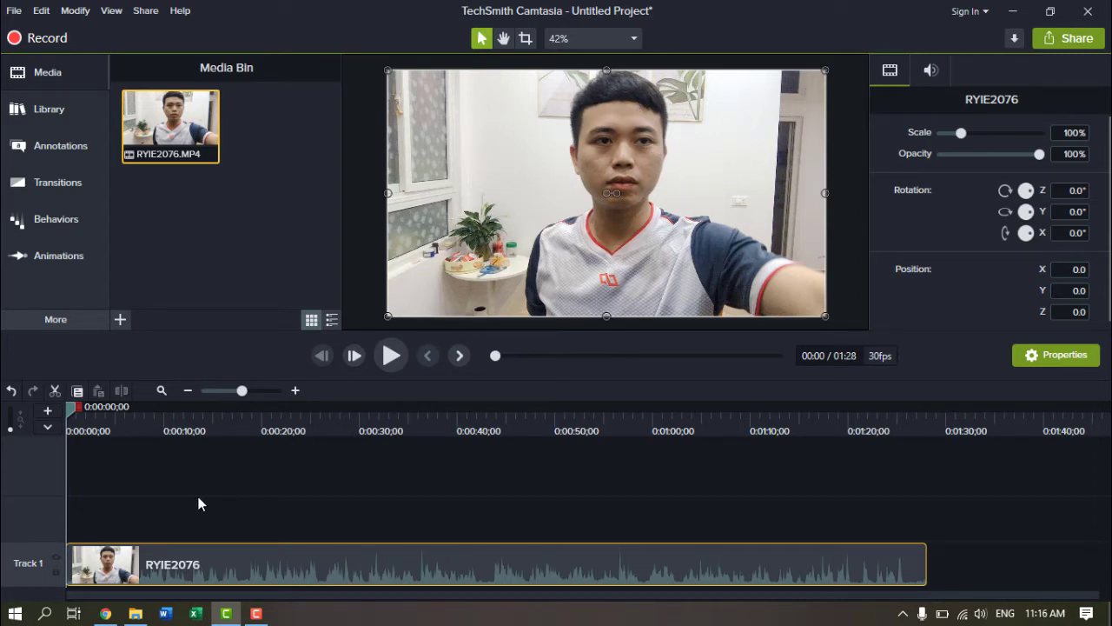
pyautogui.click(390, 356)
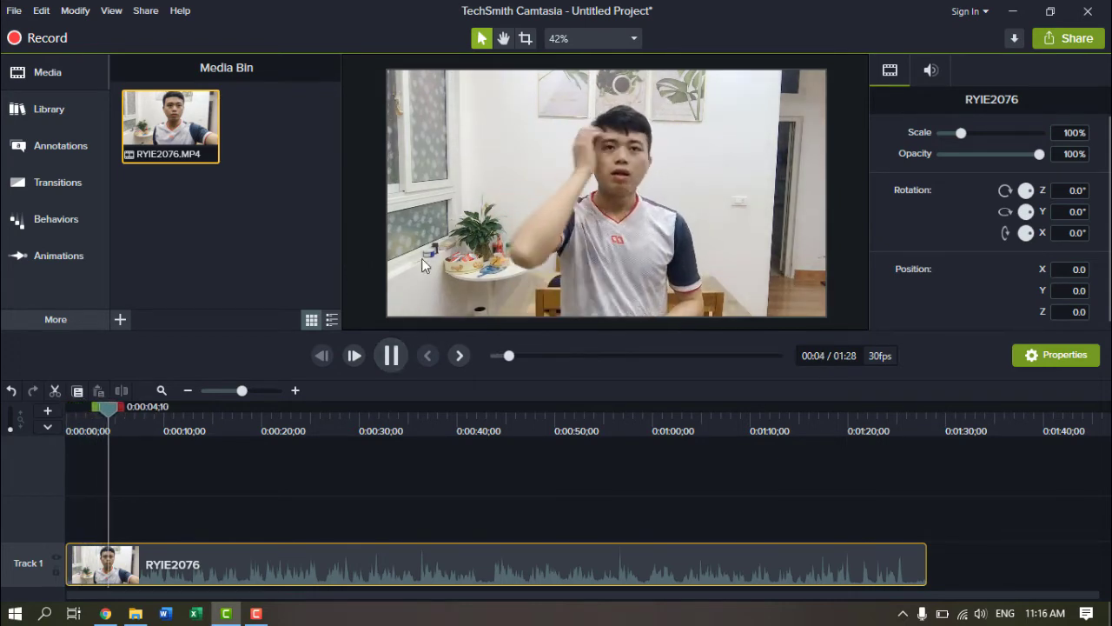
# Step: Pause the playback and move the playhead to about 14 seconds on the timeline
pyautogui.click(391, 356)
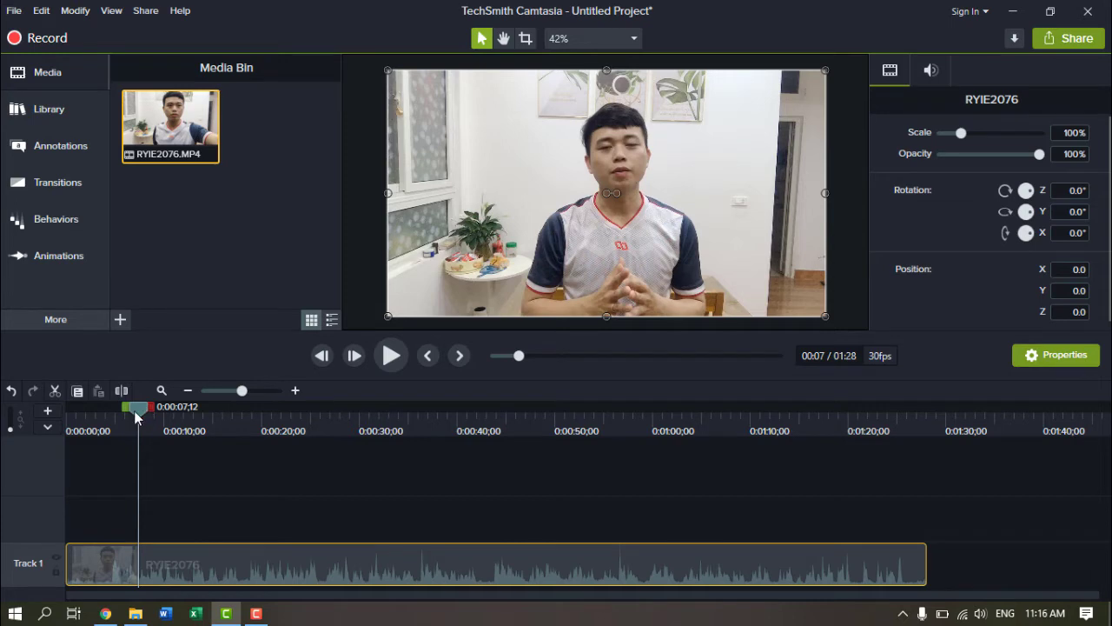
pyautogui.moveTo(137, 415); pyautogui.dragTo(202, 414)
pyautogui.click(169, 286)
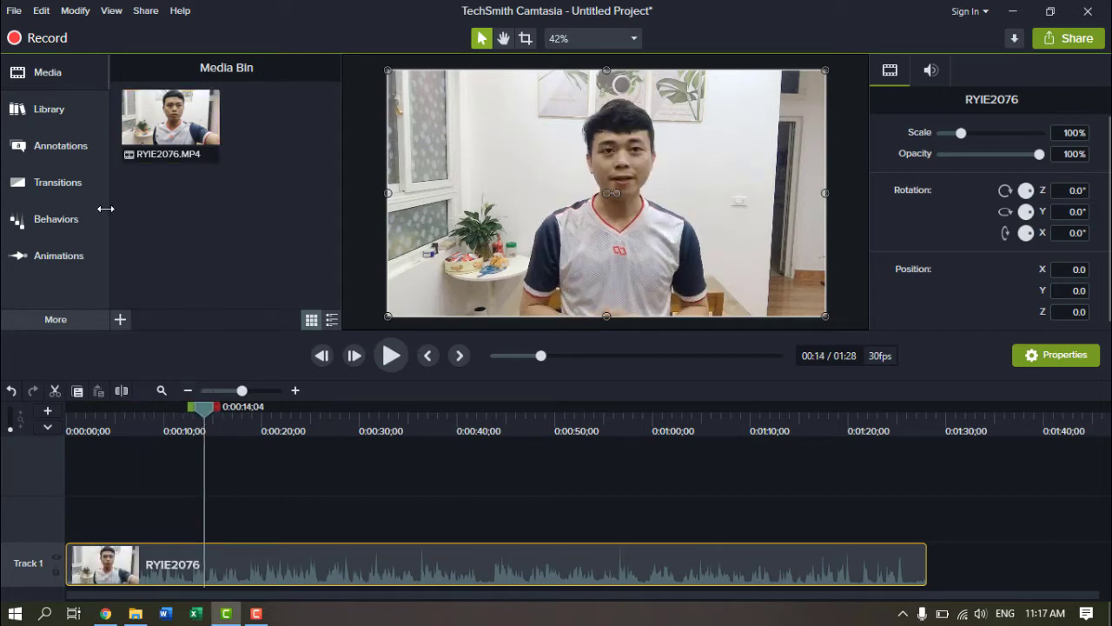
# Step: Show all callout styles and place the last plain ABC text callout over the lower part of the video frame
pyautogui.click(58, 145)
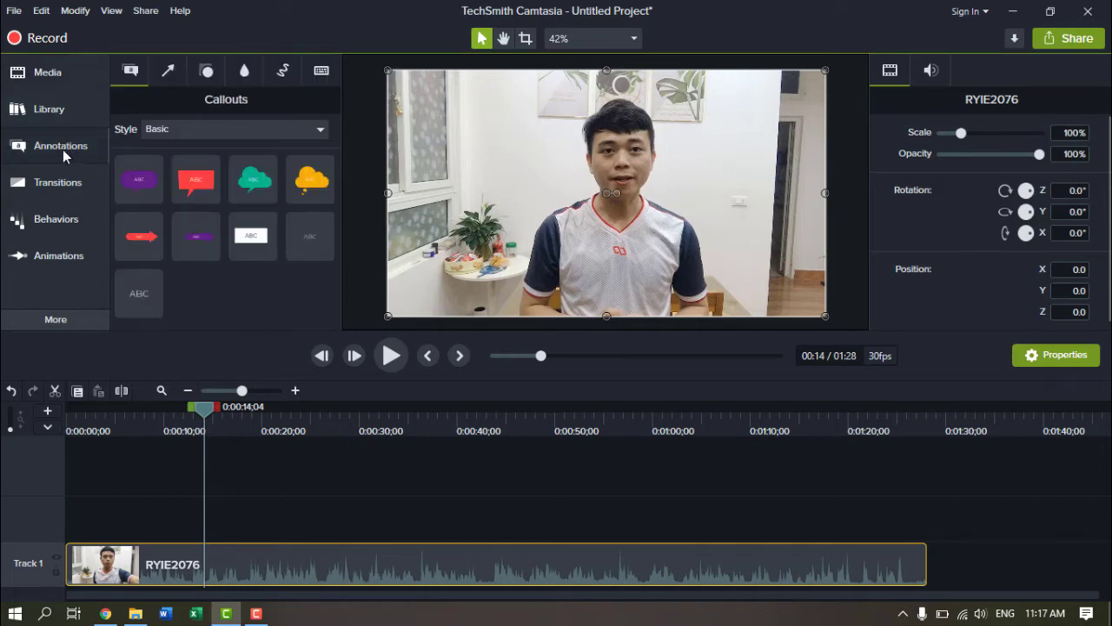
pyautogui.click(287, 130)
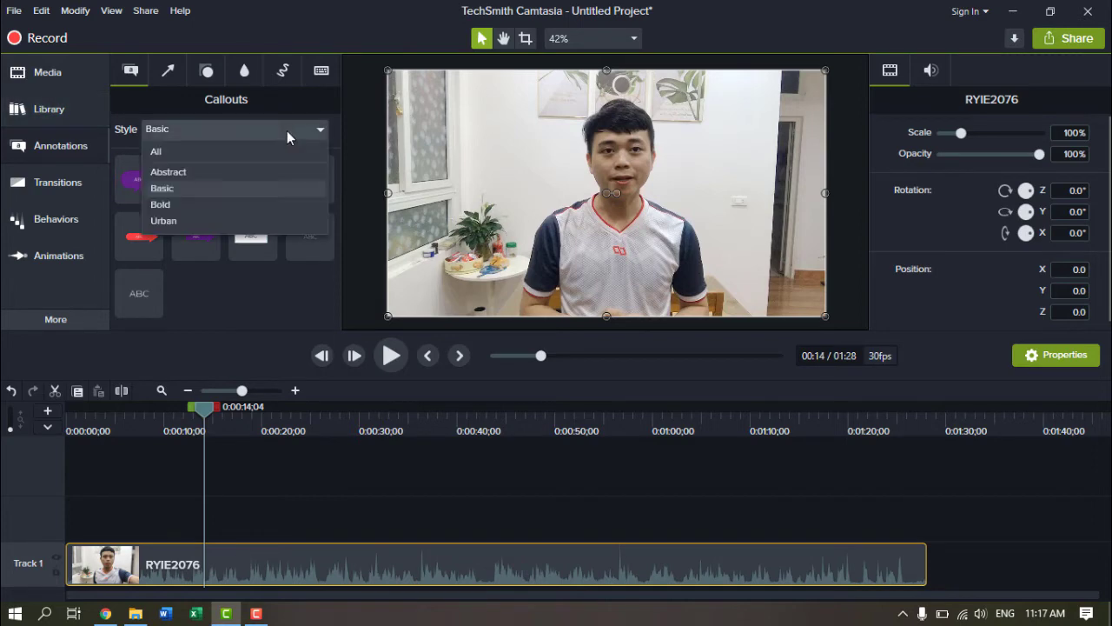
pyautogui.click(245, 153)
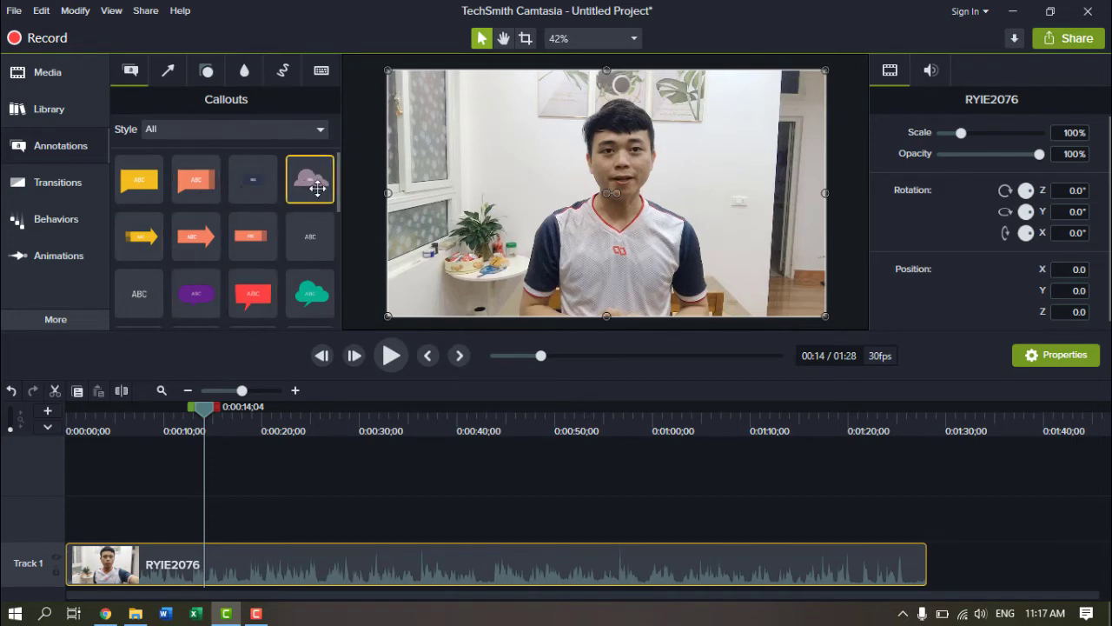
pyautogui.moveTo(335, 194); pyautogui.dragTo(339, 314)
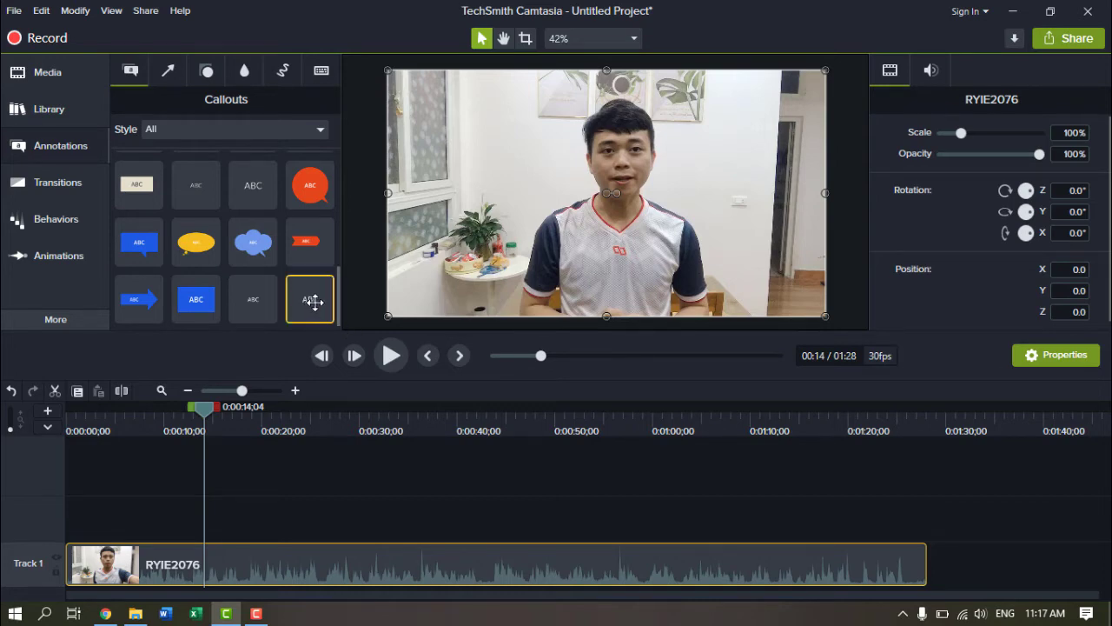
pyautogui.moveTo(310, 299); pyautogui.dragTo(616, 277)
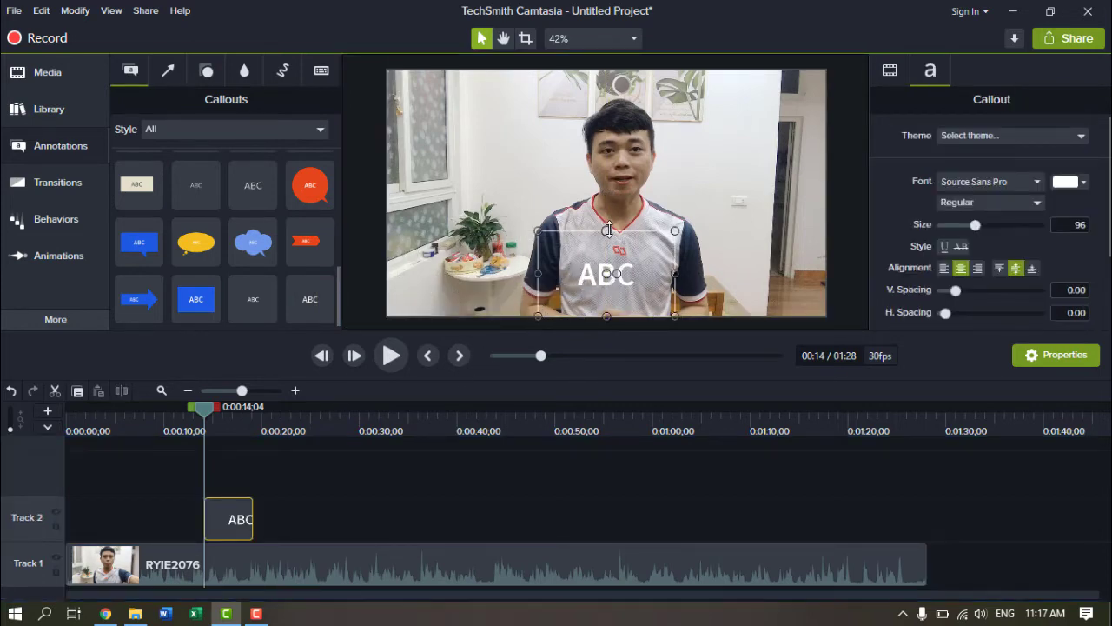
# Step: Resize the ABC callout to a narrow band spanning the full width along the frame's lower edge, and open its text for editing
pyautogui.moveTo(607, 229)
pyautogui.mouseDown()
pyautogui.moveTo(586, 296)
pyautogui.moveTo(590, 221)
pyautogui.moveTo(590, 249)
pyautogui.moveTo(591, 239)
pyautogui.mouseUp()
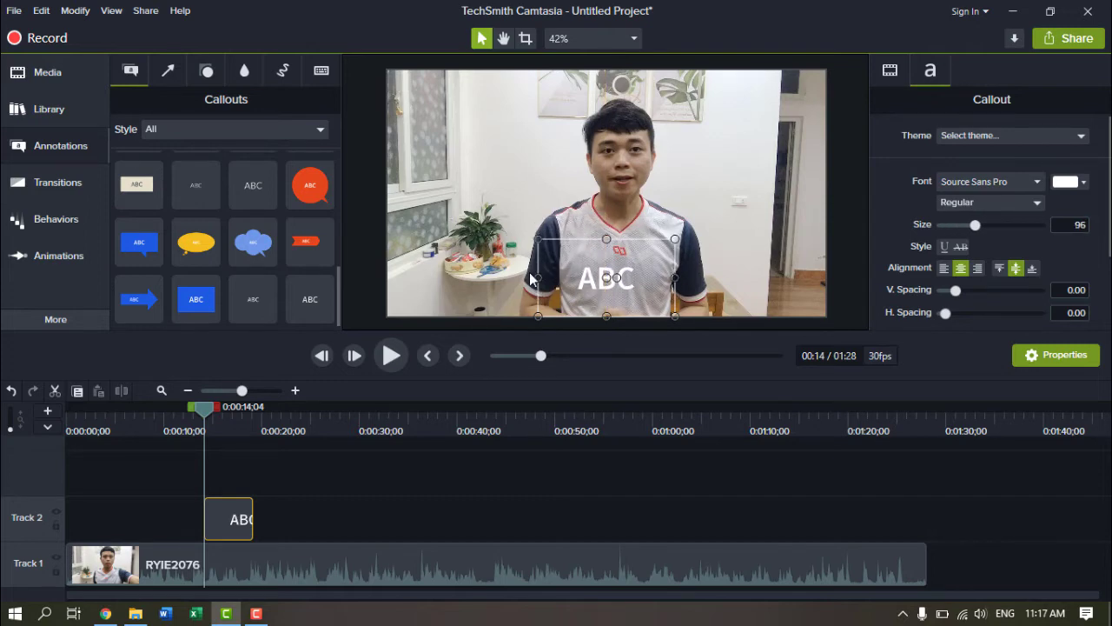
pyautogui.moveTo(540, 277); pyautogui.dragTo(387, 277)
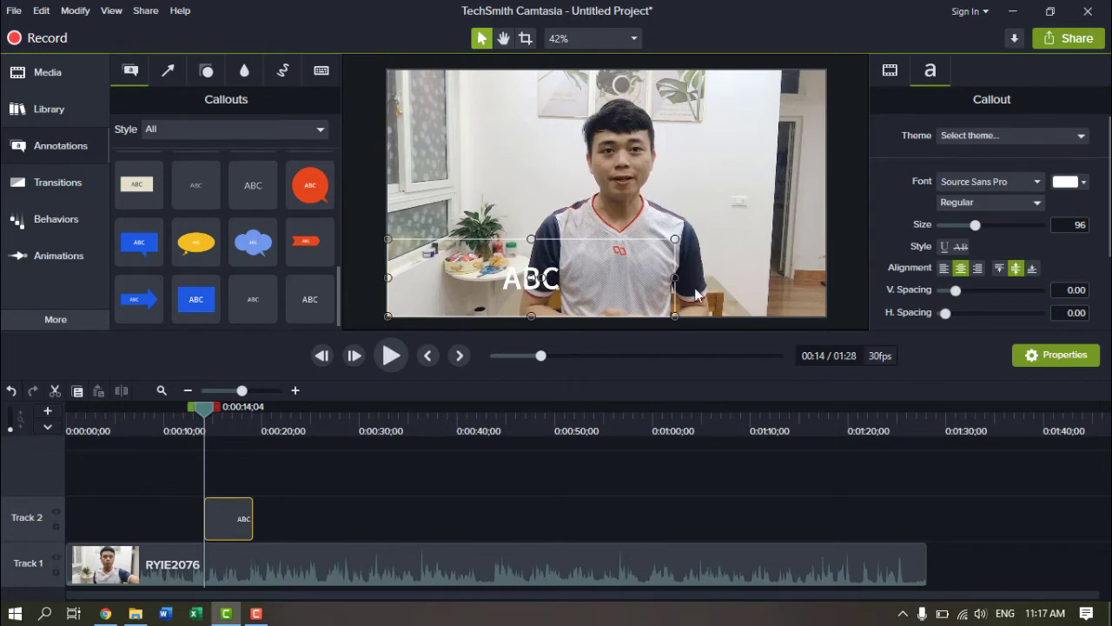
pyautogui.moveTo(675, 278); pyautogui.dragTo(824, 278)
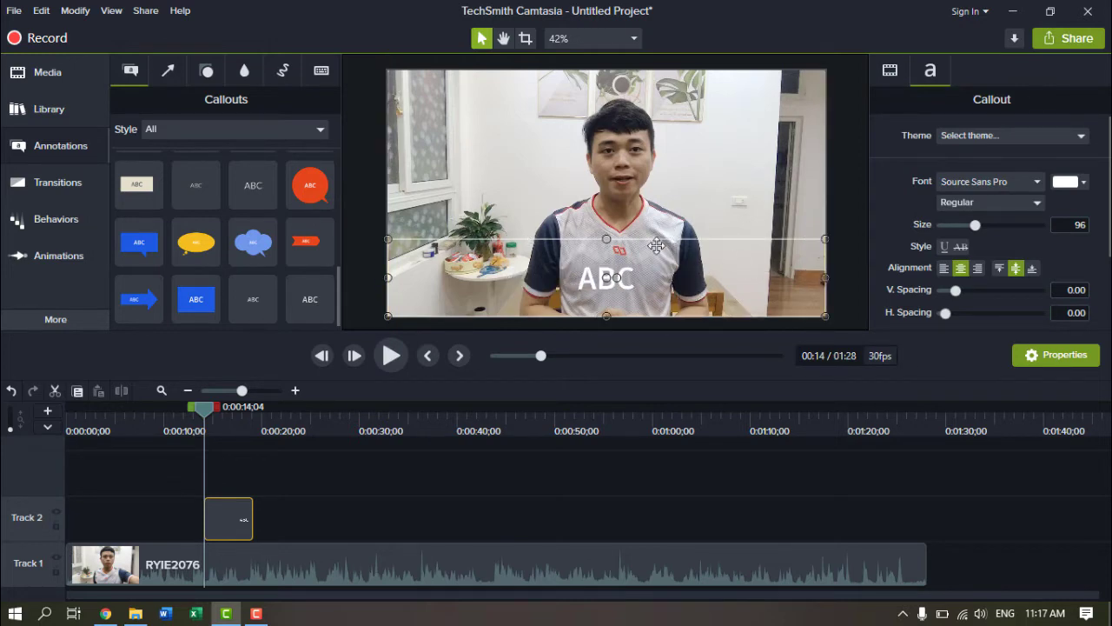
pyautogui.moveTo(610, 239); pyautogui.dragTo(606, 265)
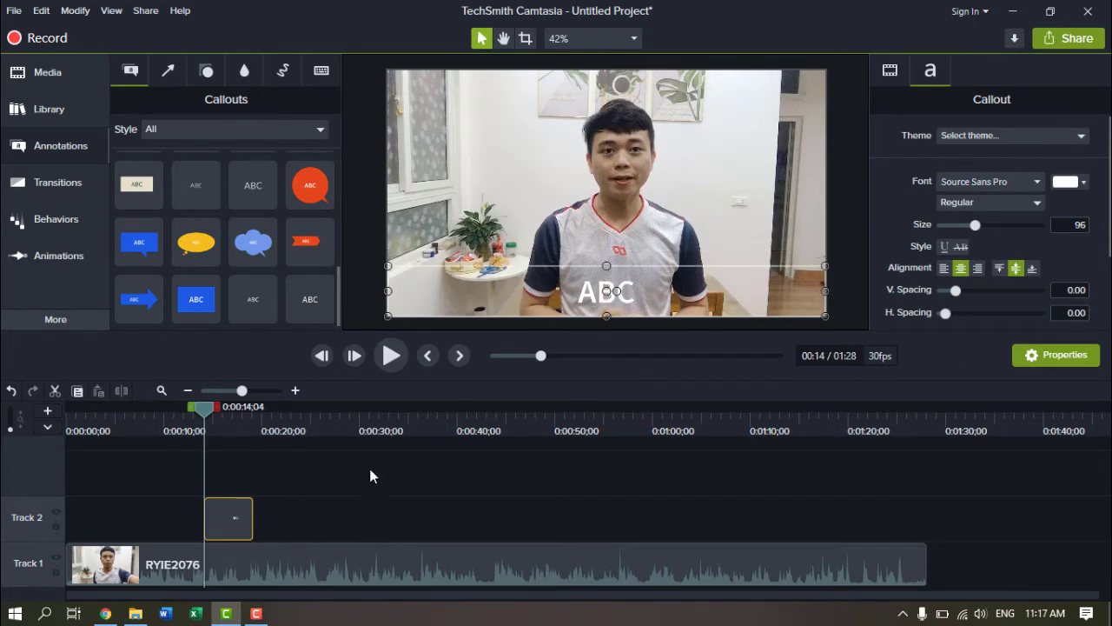
pyautogui.doubleClick(626, 297)
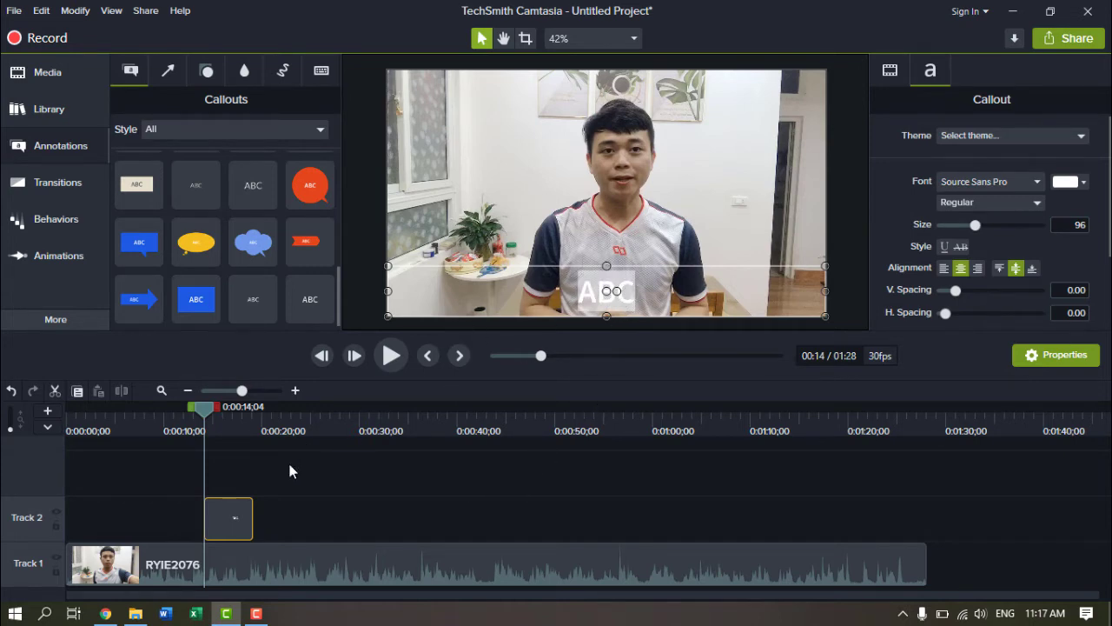
pyautogui.rightClick(165, 613)
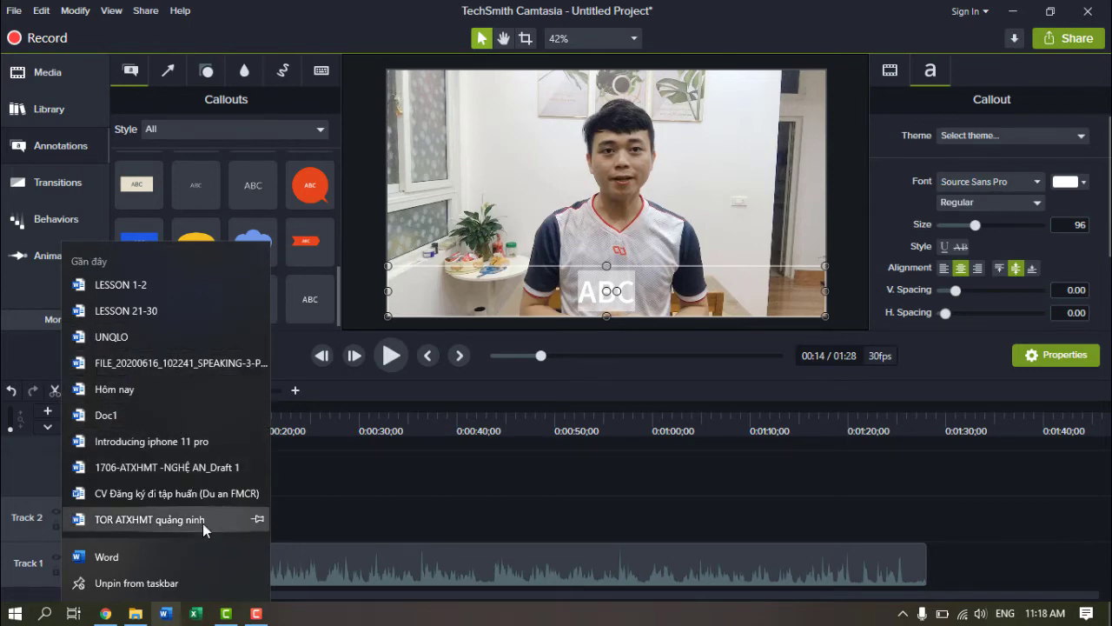
pyautogui.click(113, 556)
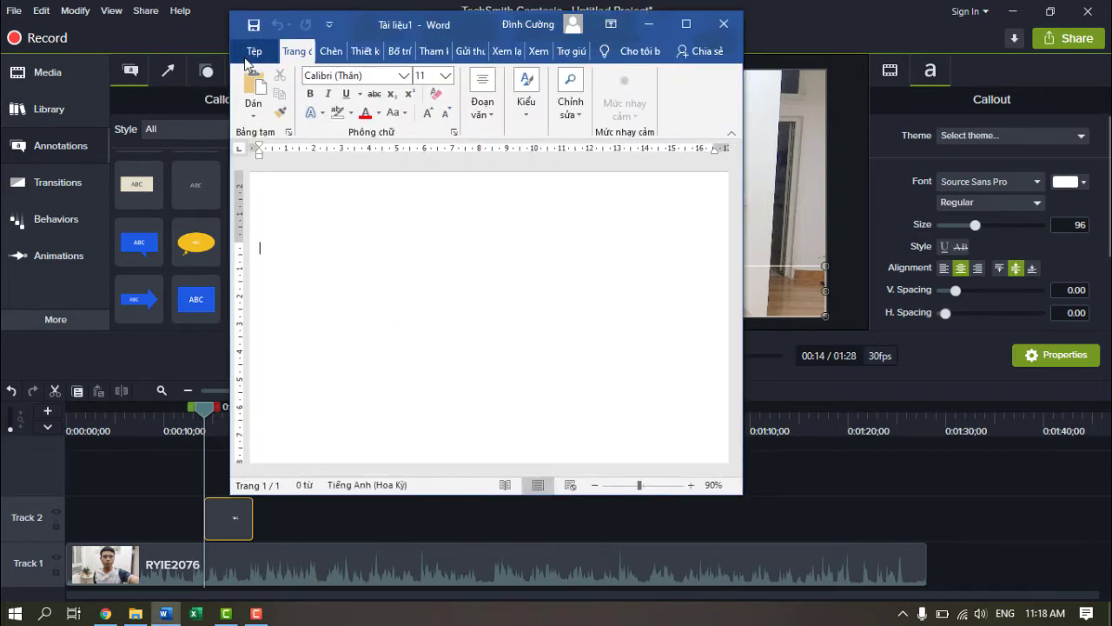
pyautogui.click(250, 52)
pyautogui.scroll(-5, 497, 323)
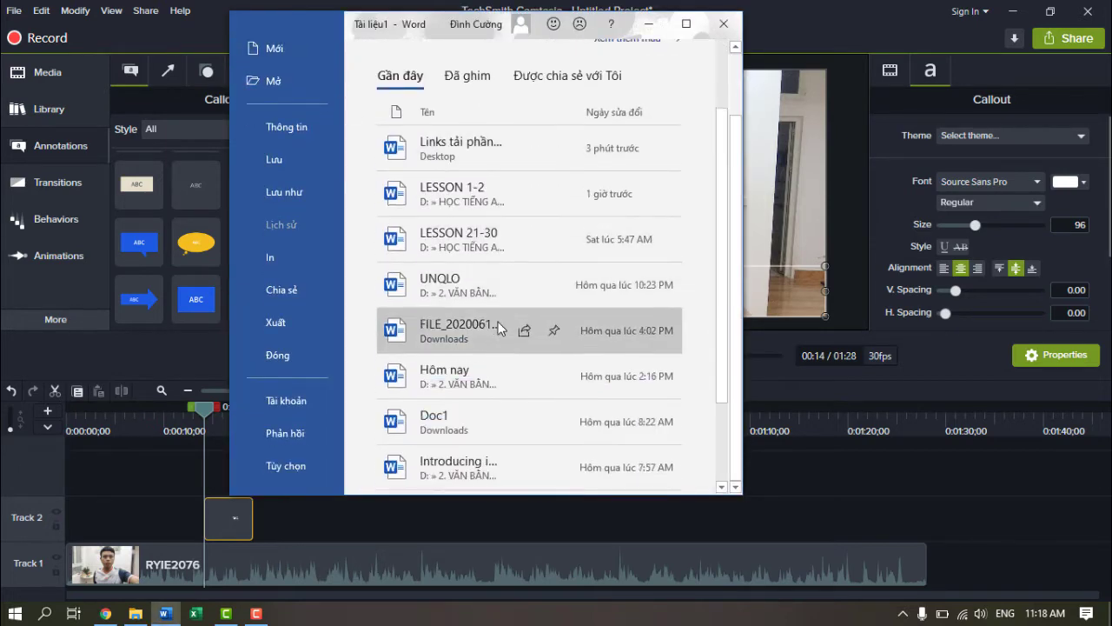
pyautogui.scroll(-3, 499, 327)
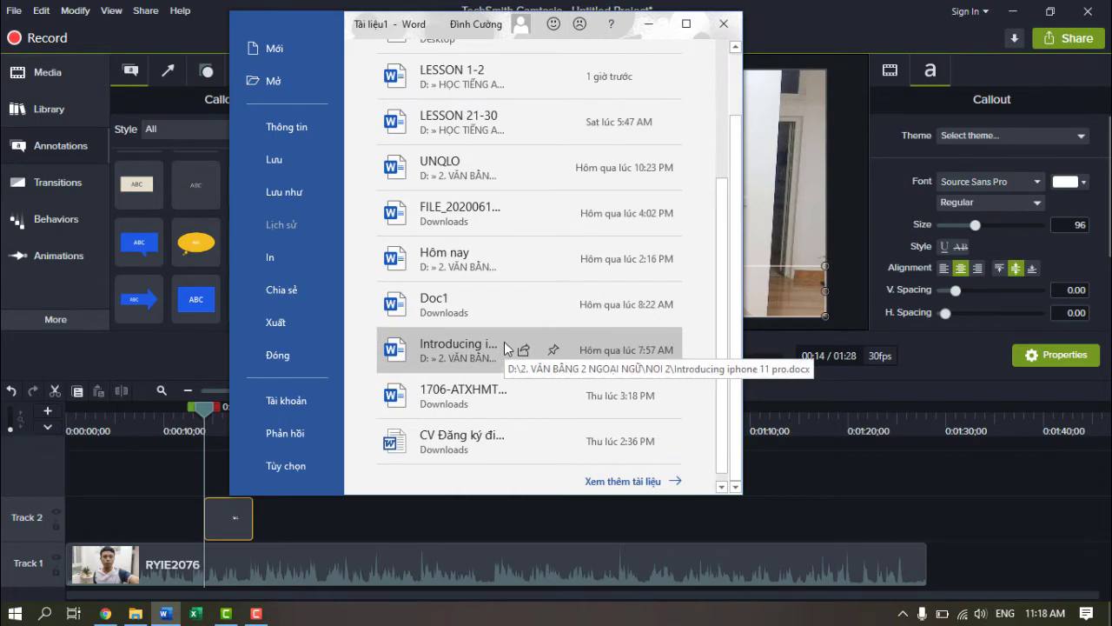
pyautogui.scroll(5, 508, 334)
pyautogui.scroll(3, 525, 304)
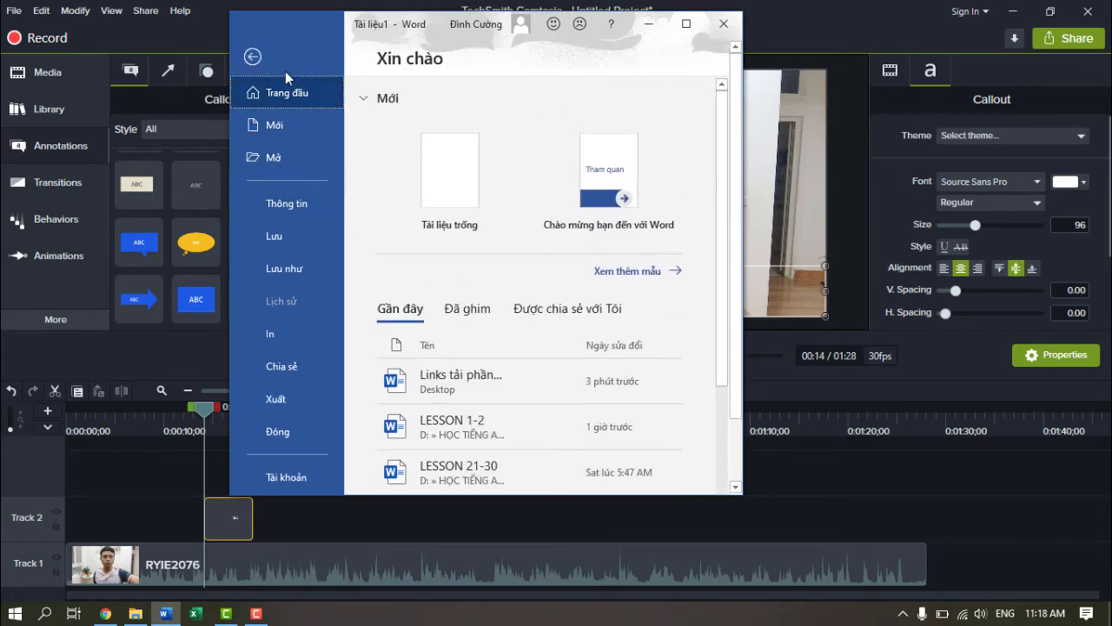
pyautogui.click(251, 57)
pyautogui.click(686, 23)
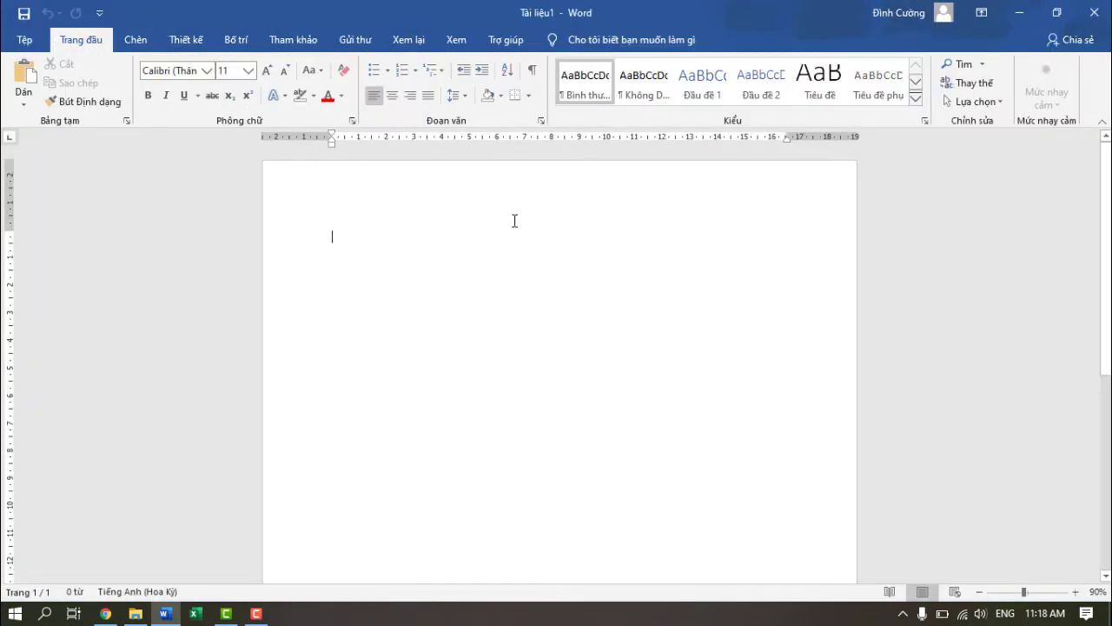
pyautogui.click(1096, 8)
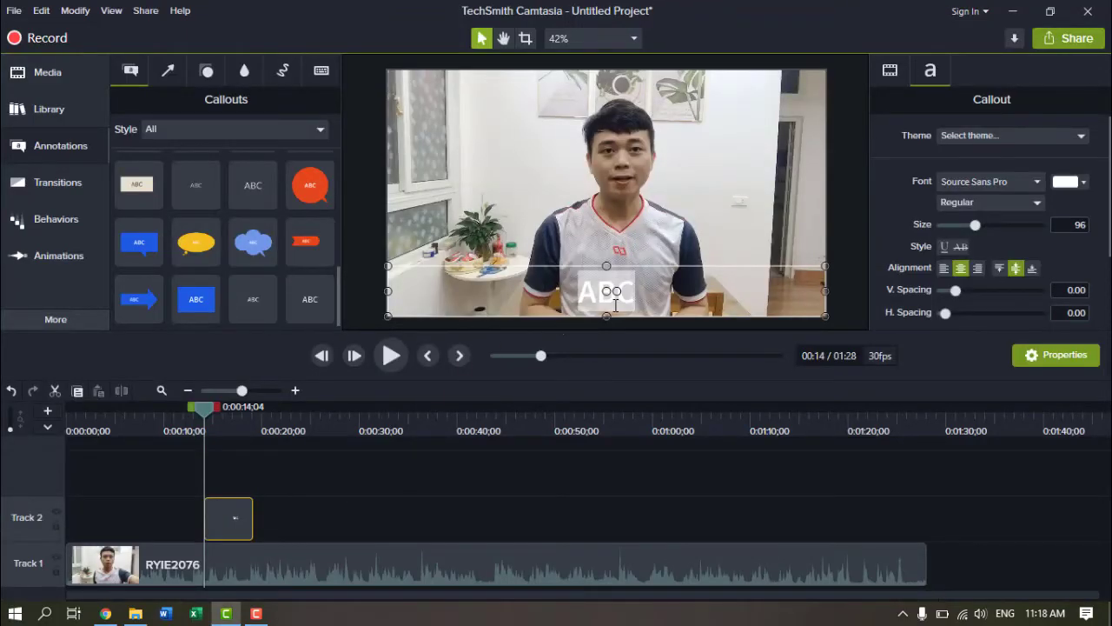
# Step: Switch to Chrome and copy the full web address of the phonetizer.com IPA transcription page
pyautogui.click(105, 613)
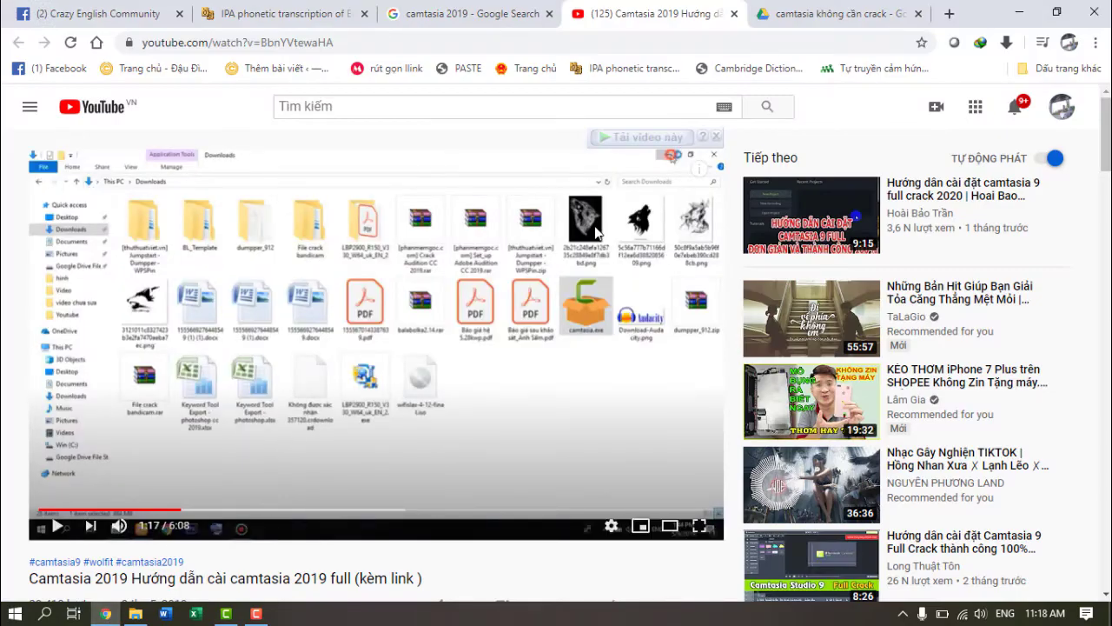
pyautogui.click(278, 8)
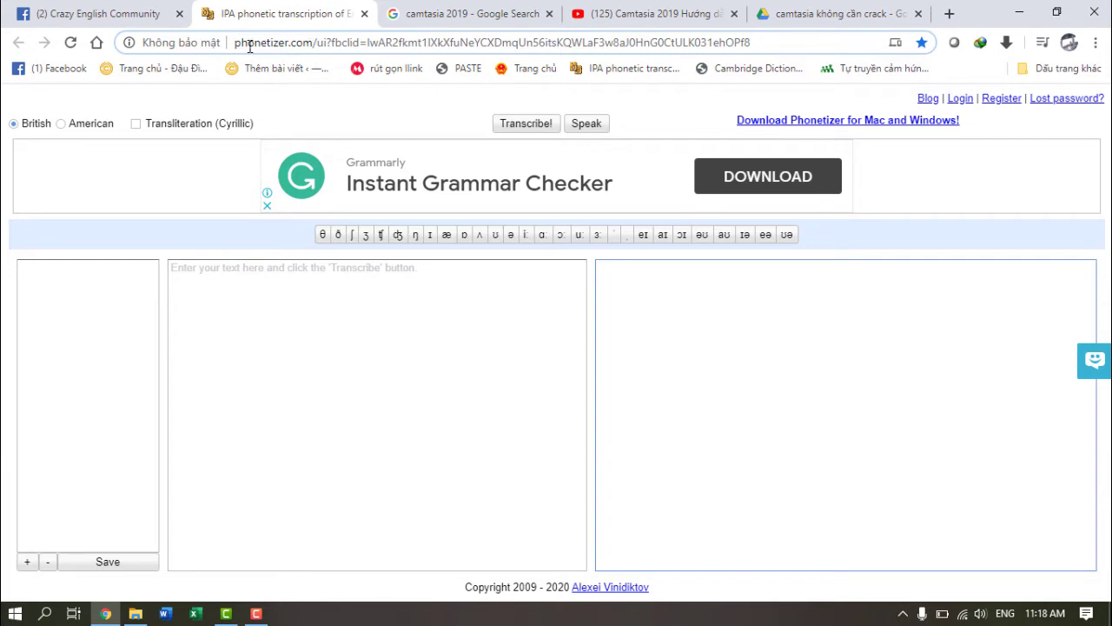
pyautogui.click(293, 41)
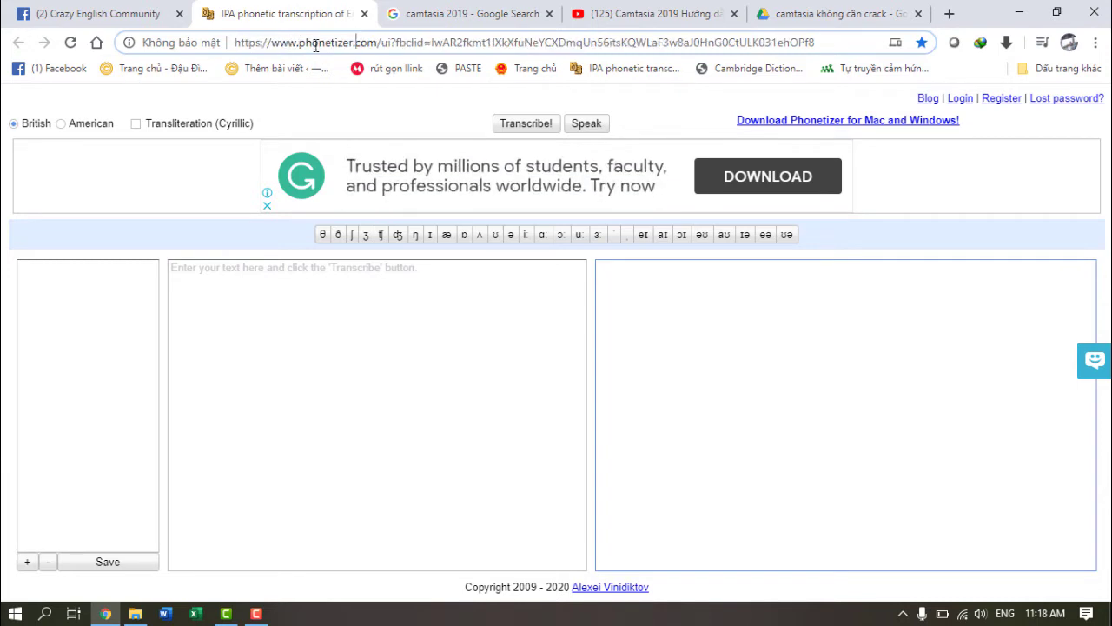
pyautogui.doubleClick(350, 42)
pyautogui.hotkey('shift', 'Home')
pyautogui.tripleClick(354, 43)
pyautogui.hotkey('ctrl', 'c')
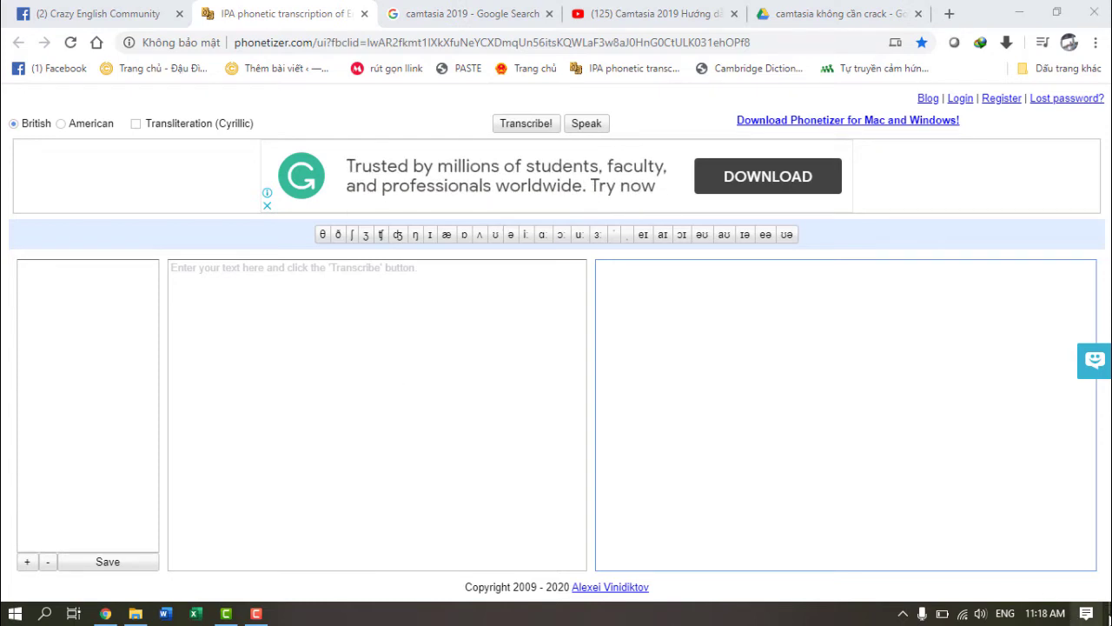
# Step: Open the "Links tải phần mềm" document from the Desktop and add the copied link below the Drive link, headed "Link tra phiên âm:"
pyautogui.press('super+d')
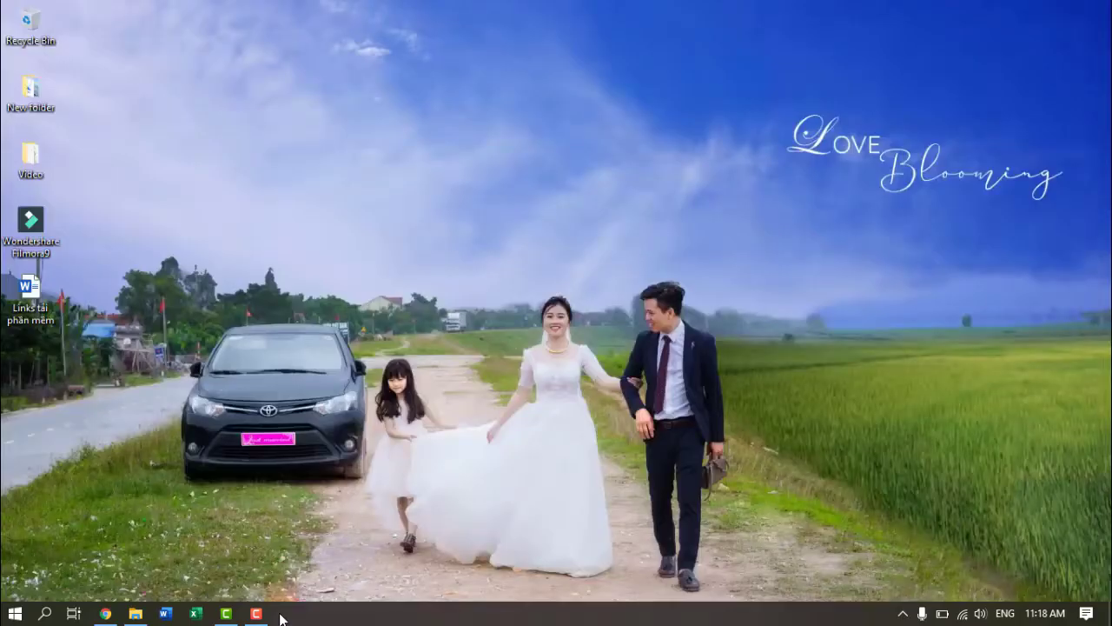
pyautogui.doubleClick(45, 292)
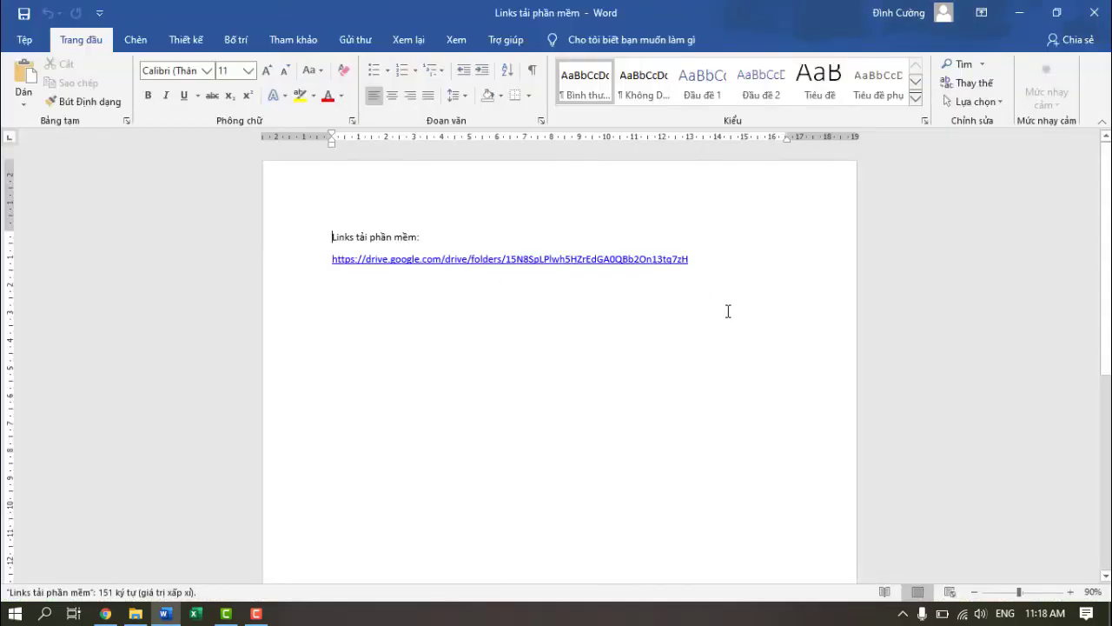
pyautogui.press('Return')
pyautogui.hotkey('ctrl', 'v')
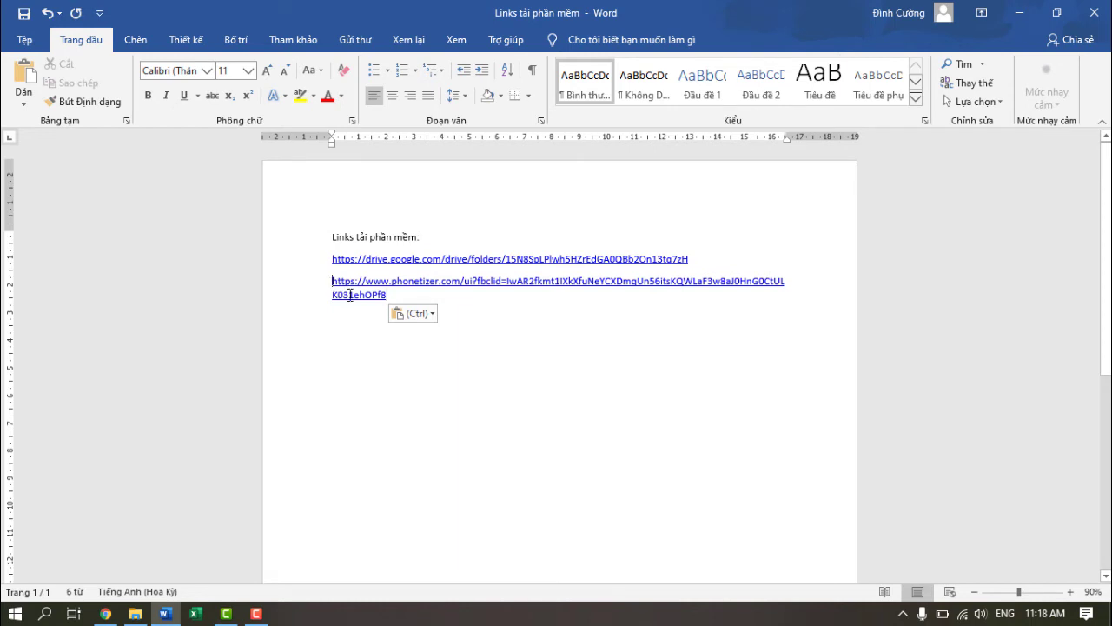
pyautogui.press('Return')
pyautogui.write('Link tra phiên âm:')
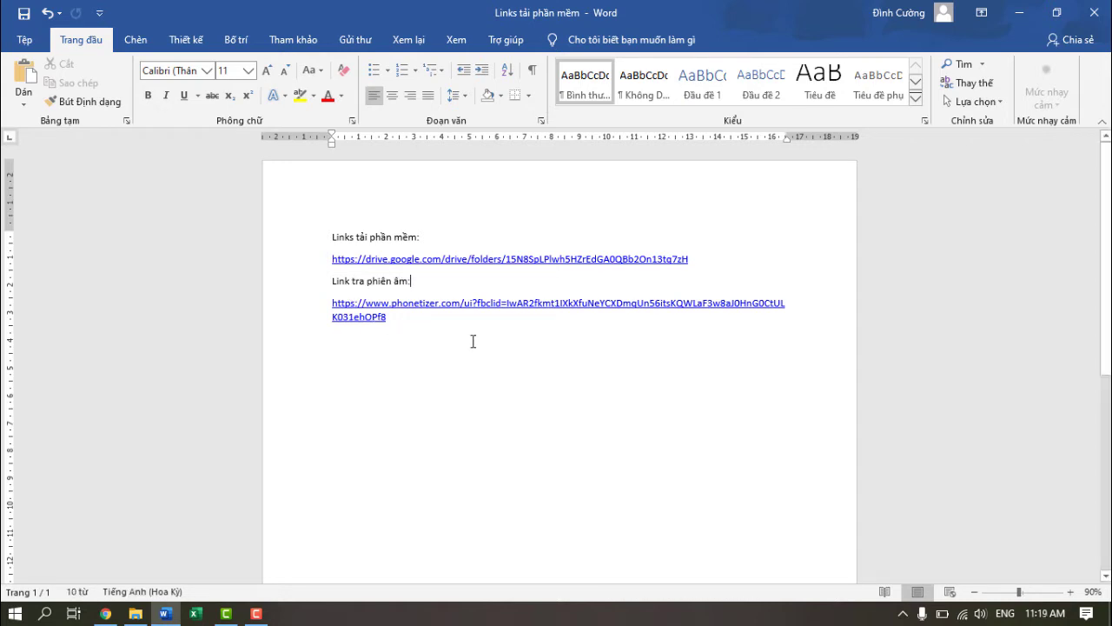
# Step: Open the phonetizer.com link from the Word document and set the transcription accent to American
pyautogui.keyDown('ctrl'); pyautogui.click(386, 304); pyautogui.keyUp('ctrl')
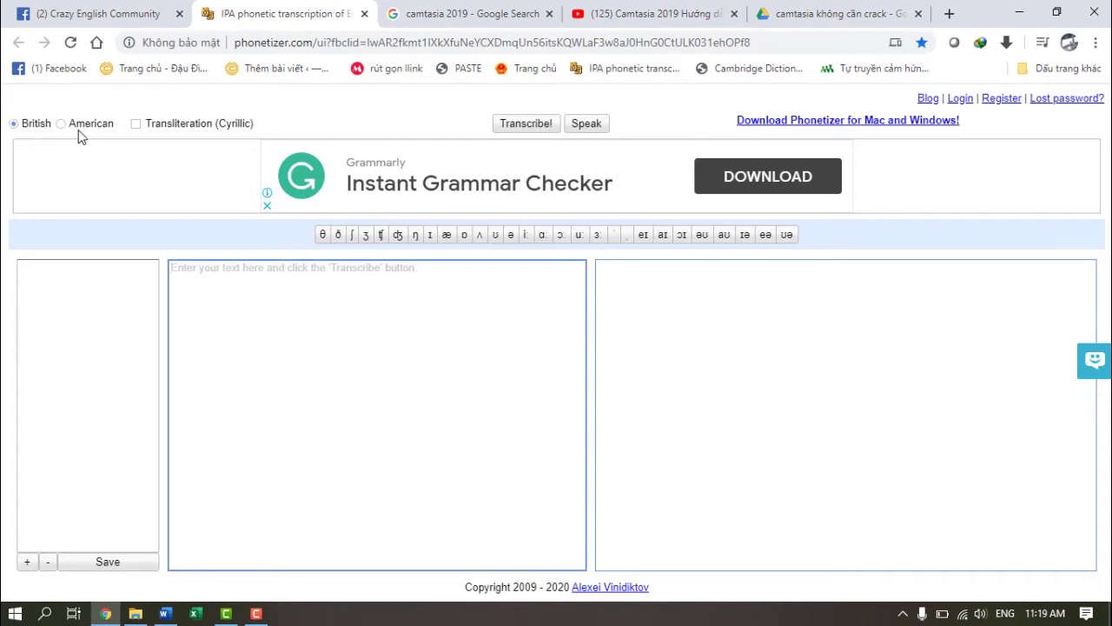
pyautogui.click(26, 126)
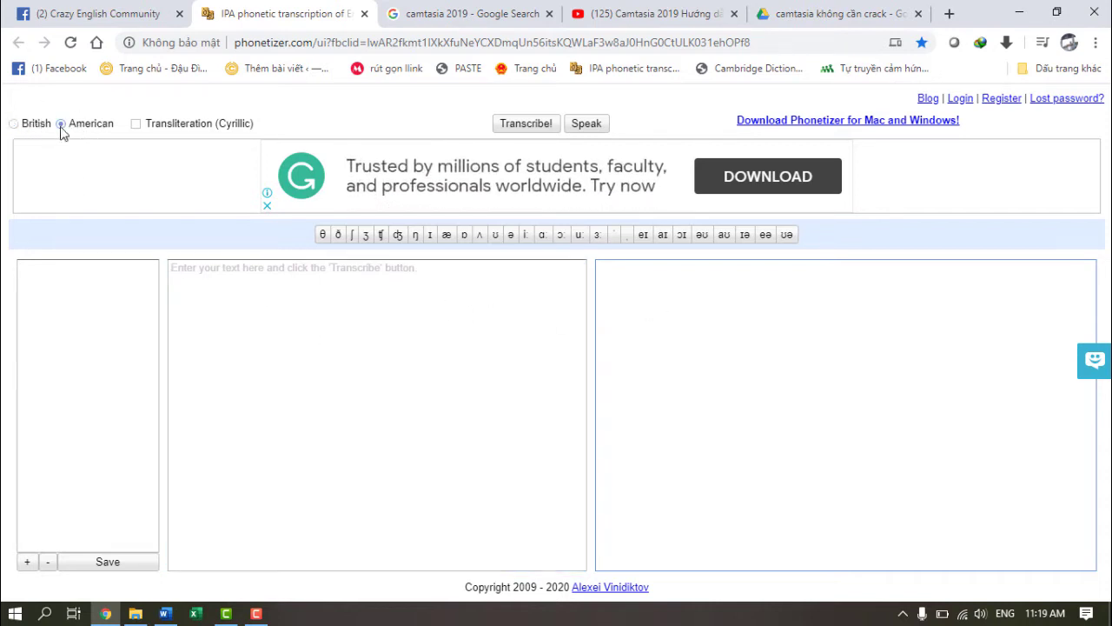
pyautogui.click(61, 124)
pyautogui.click(296, 304)
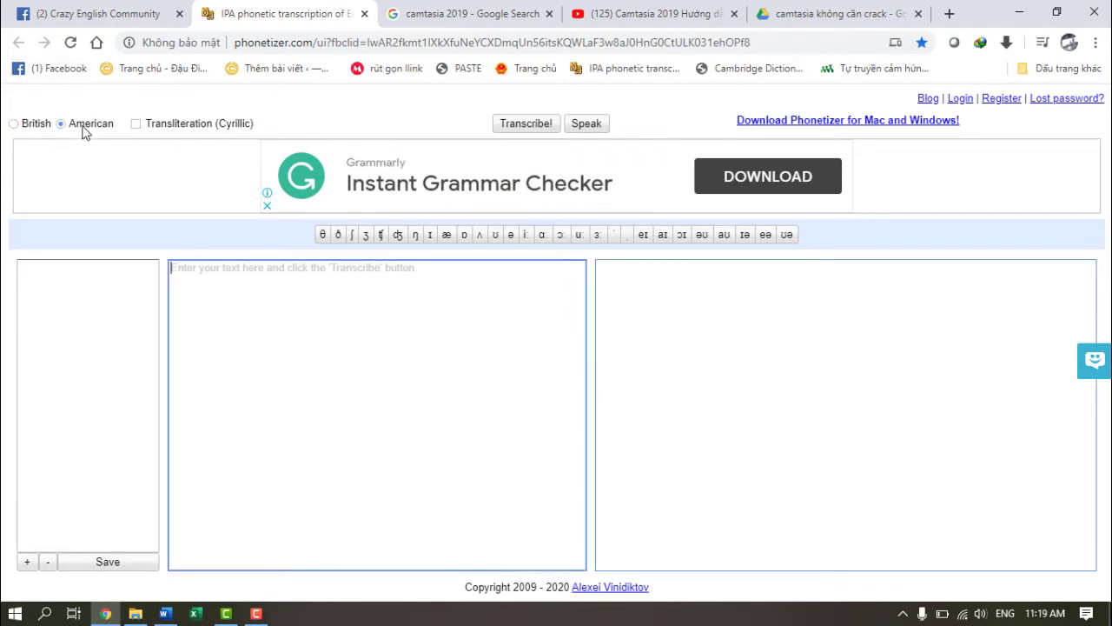
pyautogui.click(25, 130)
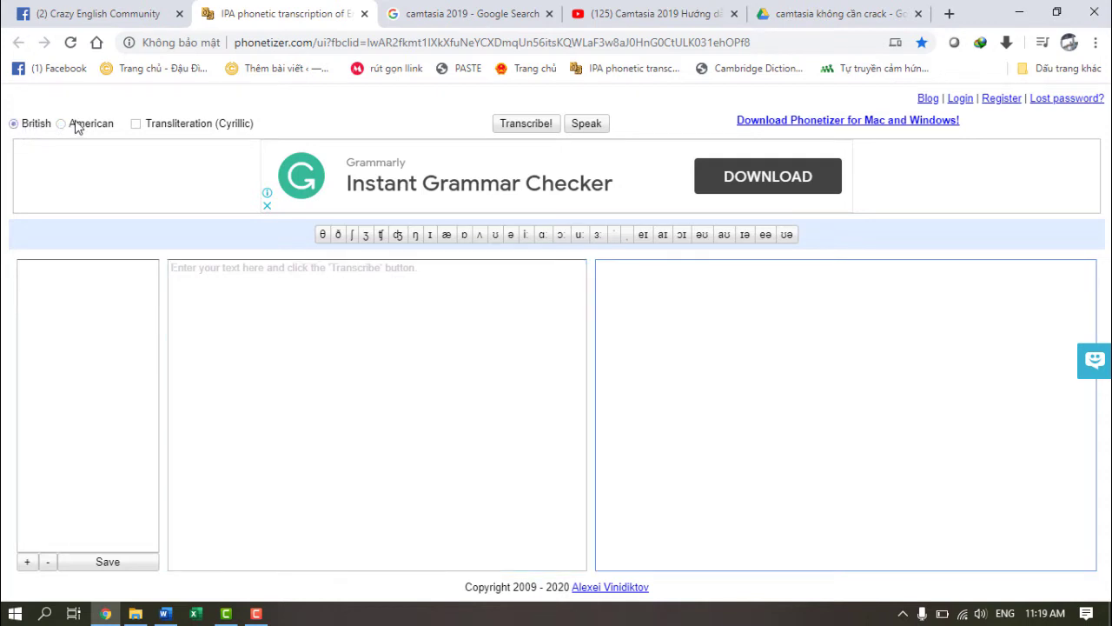
# Step: Enter "Ladies and gentleman" as the text for phonetic transcription
pyautogui.click(300, 311)
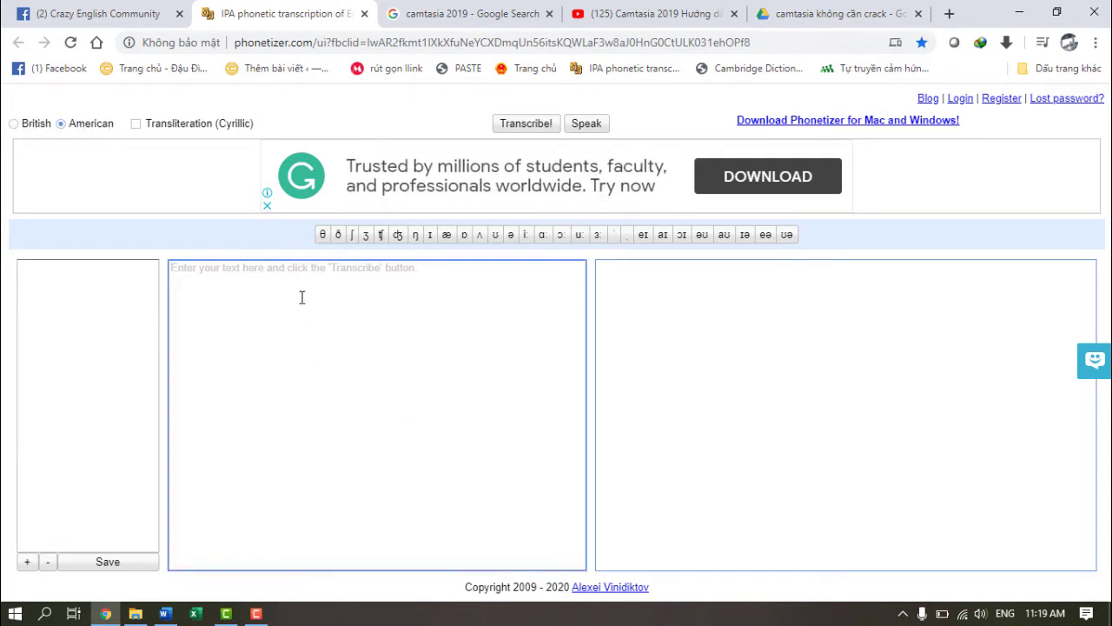
pyautogui.write('La')
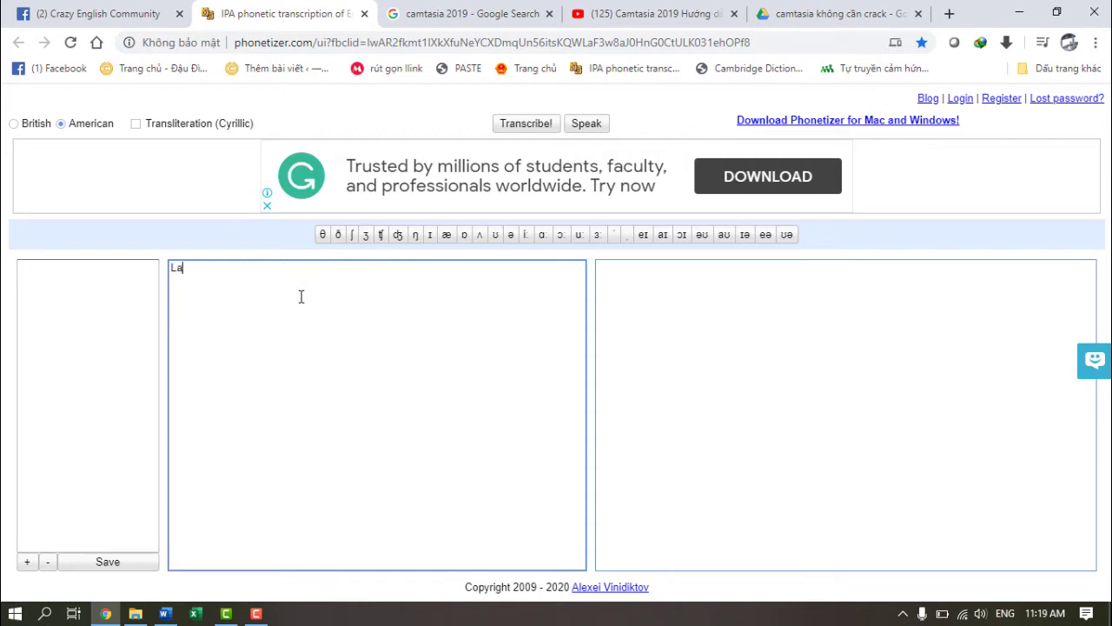
pyautogui.write('dies and g')
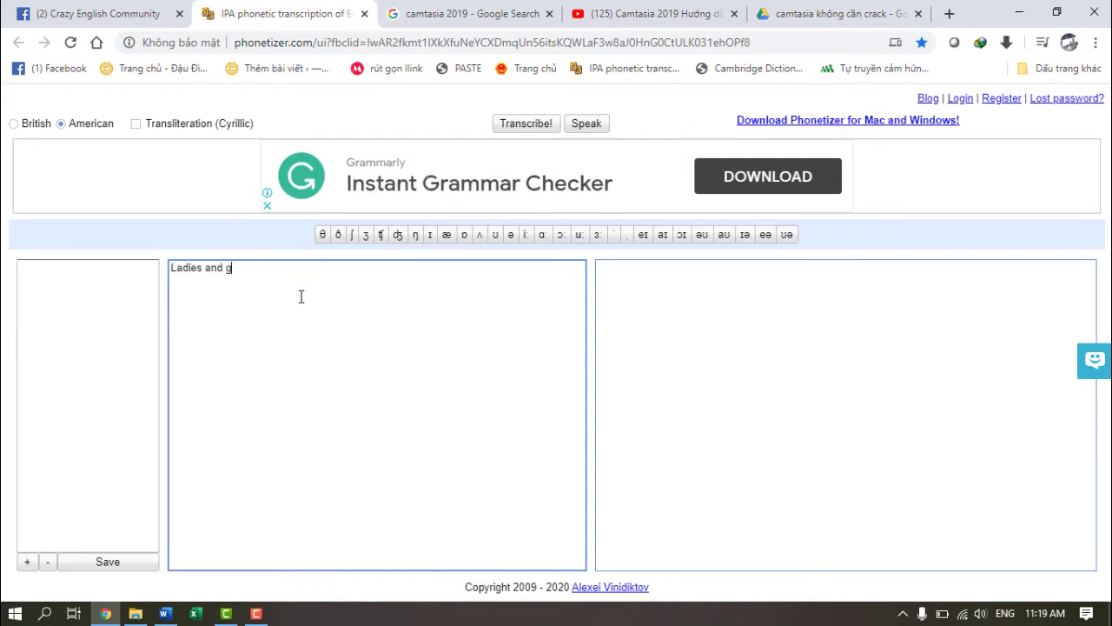
pyautogui.write('entleman')
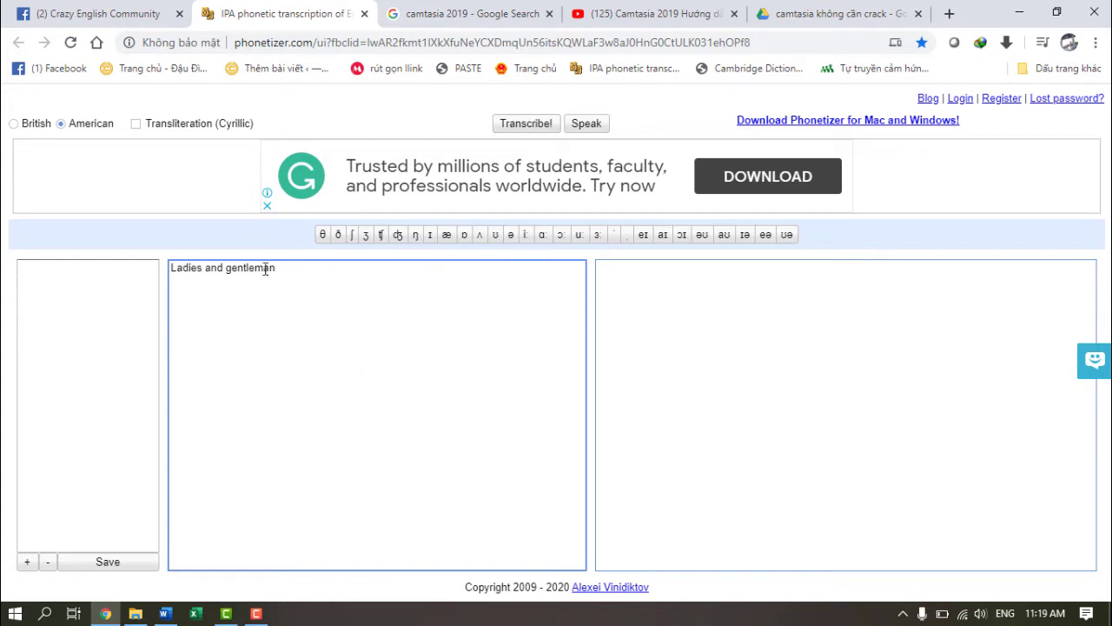
# Step: Transcribe "Ladies and gentleman" and copy the resulting text together with its phonetic line
pyautogui.click(539, 124)
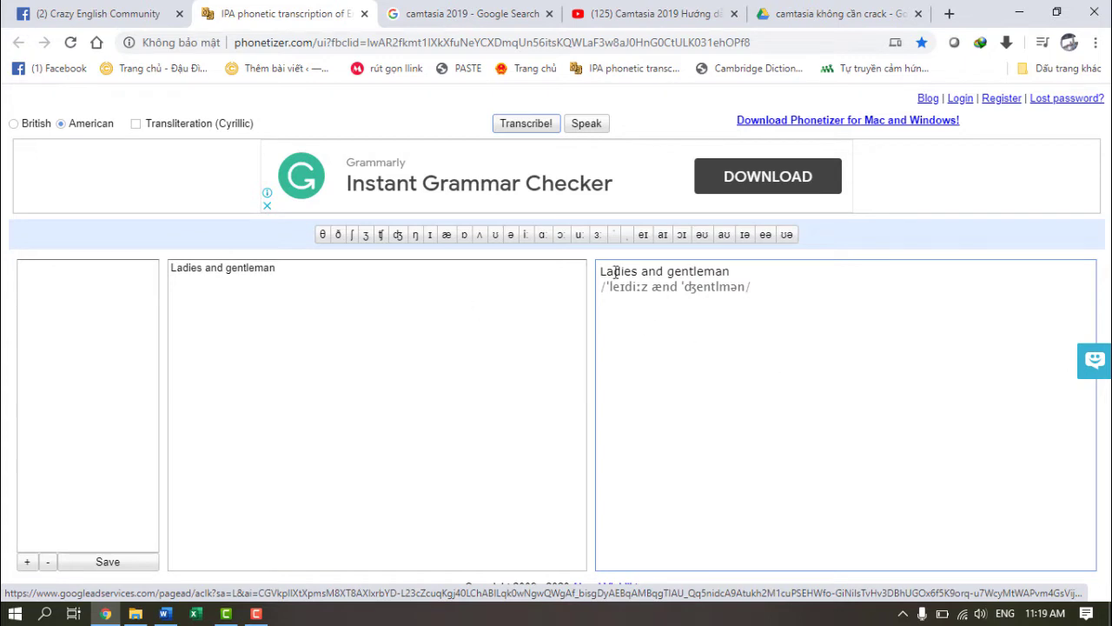
pyautogui.click(747, 298)
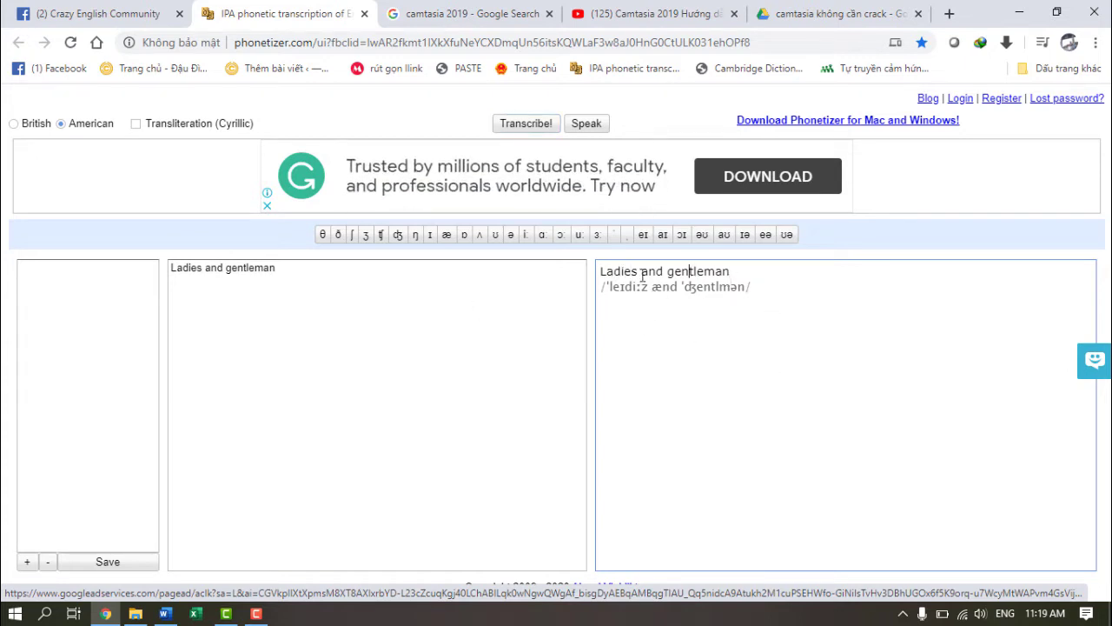
pyautogui.moveTo(600, 271); pyautogui.dragTo(793, 308)
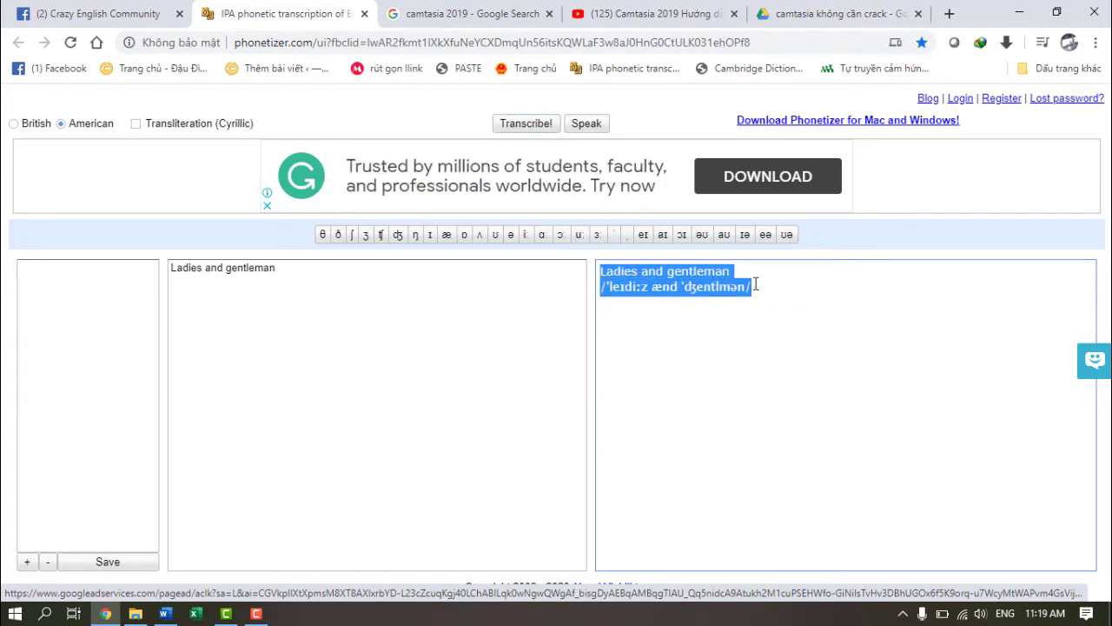
pyautogui.rightClick(703, 273)
pyautogui.click(694, 330)
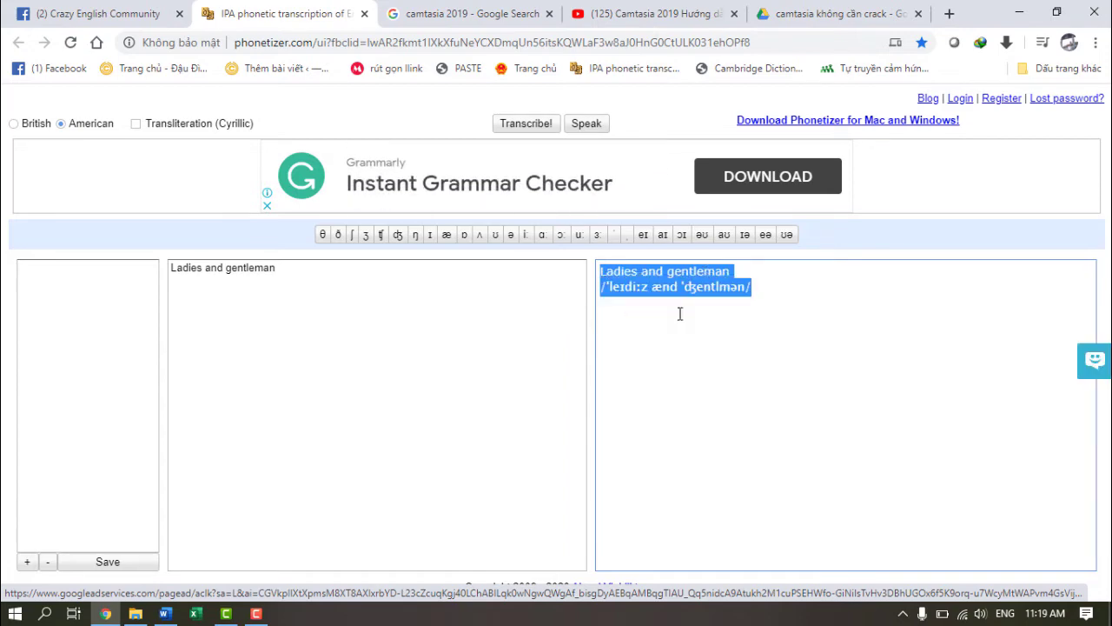
# Step: Switch to Camtasia and replace the callout's "ABC" text with the copied phrase and transcription, reducing the callout slightly to size 56
pyautogui.hotkey('alt', 'Tab')
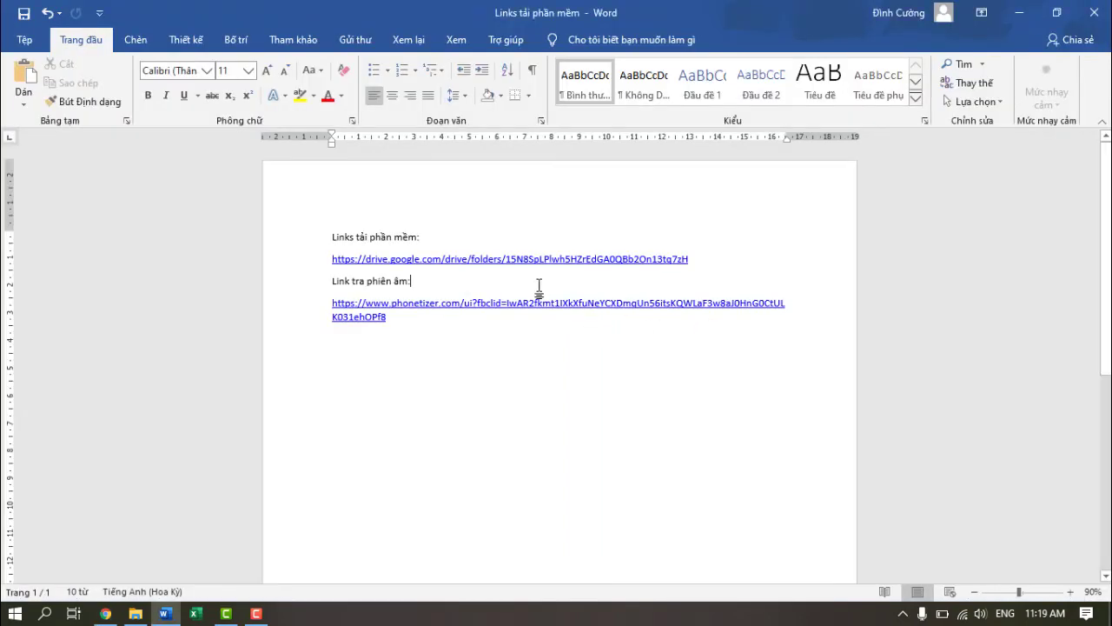
pyautogui.hotkey('alt', 'Tab')
pyautogui.hotkey('alt', 'Tab')
pyautogui.click(545, 308)
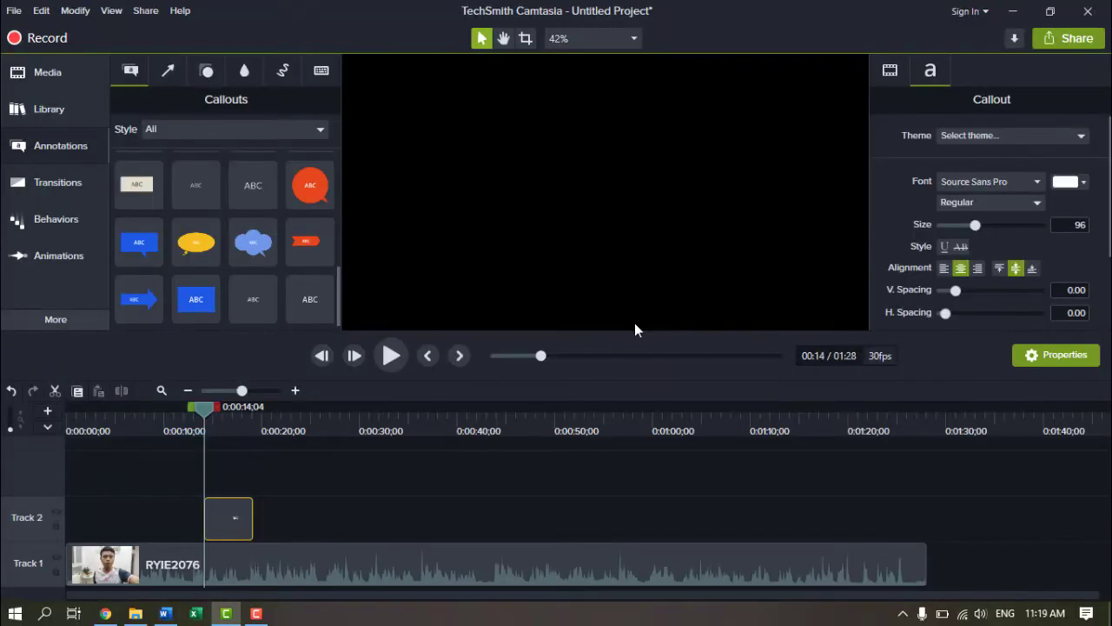
pyautogui.moveTo(581, 292); pyautogui.dragTo(668, 308)
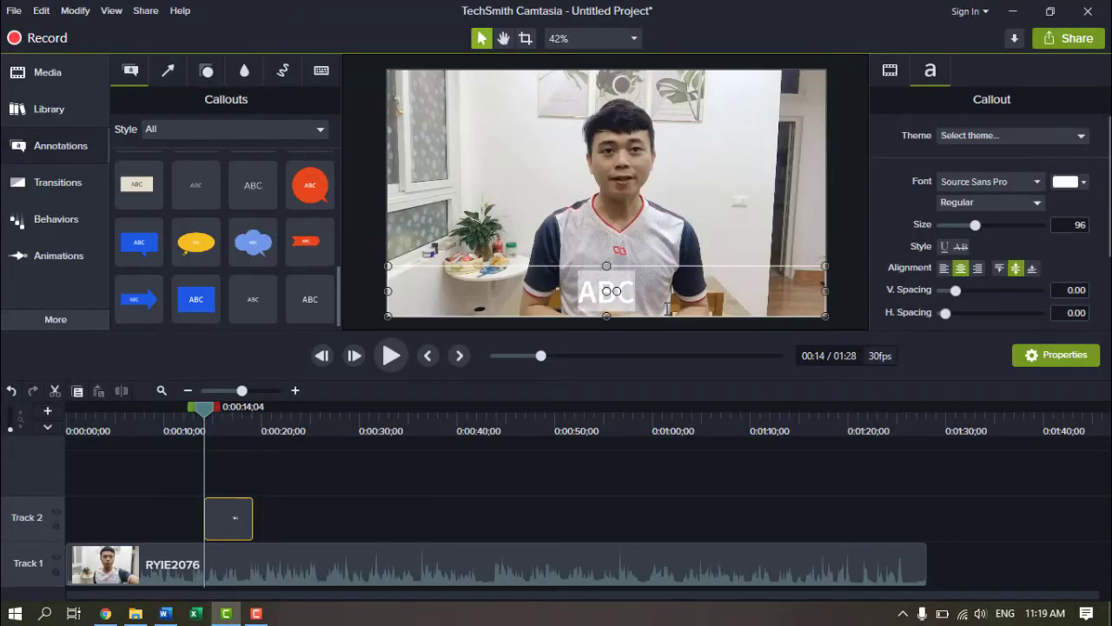
pyautogui.rightClick(635, 296)
pyautogui.press('Escape')
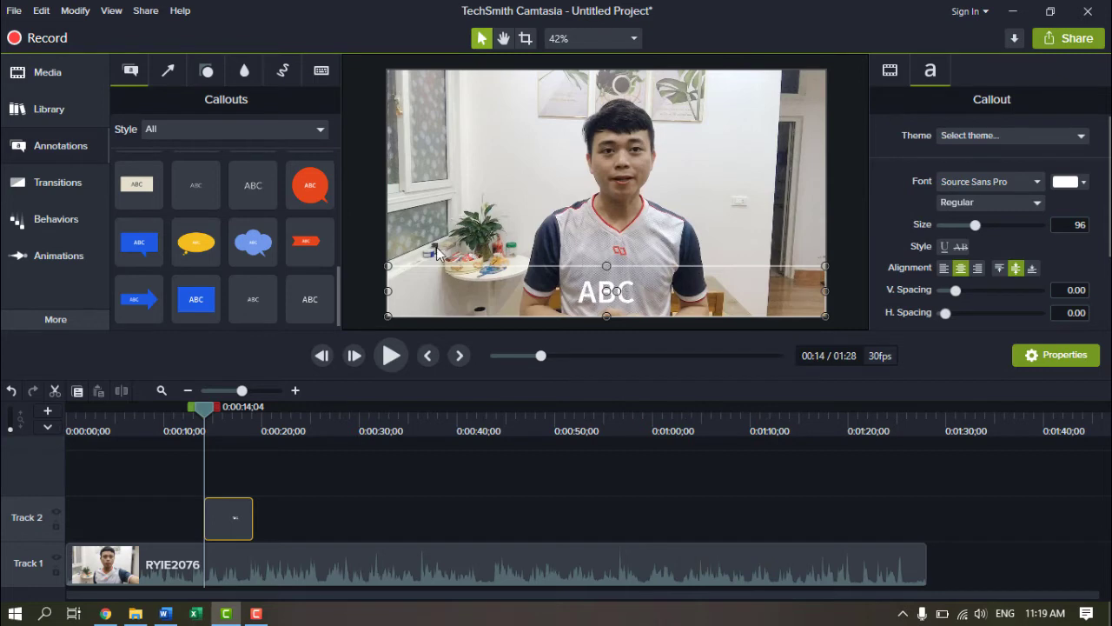
pyautogui.click(515, 295)
pyautogui.click(575, 296)
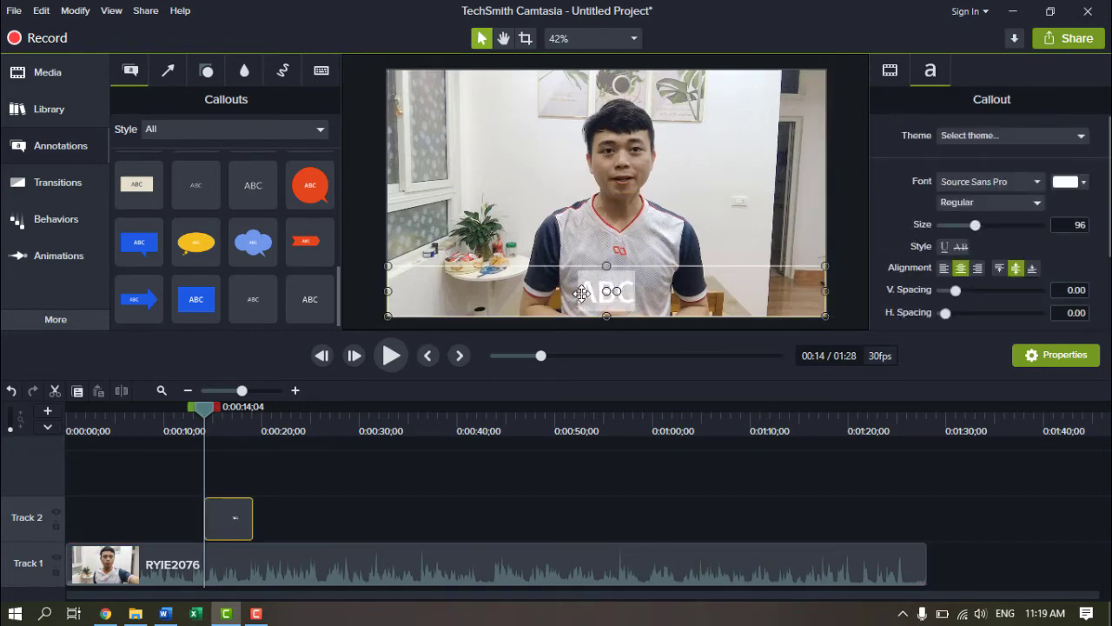
pyautogui.rightClick(587, 294)
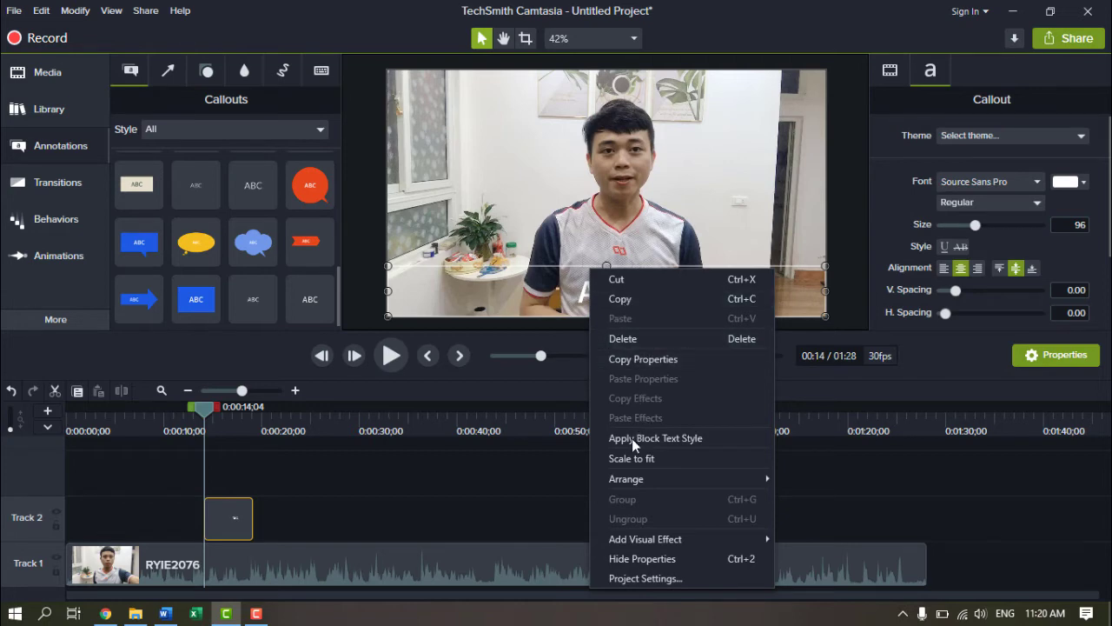
pyautogui.click(626, 359)
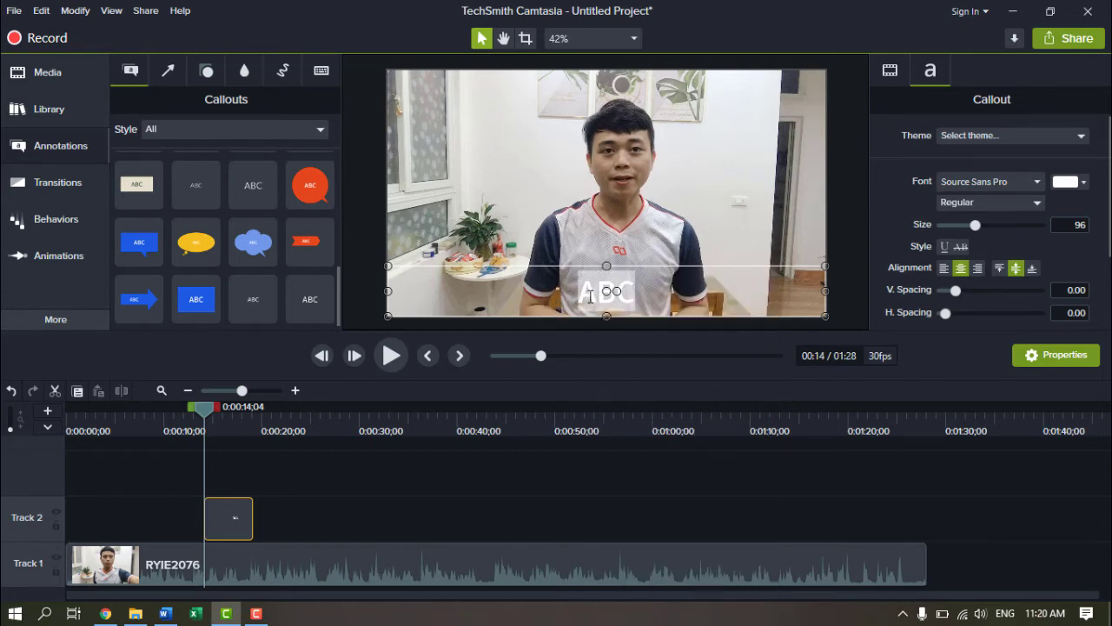
pyautogui.hotkey('ctrl', 'v')
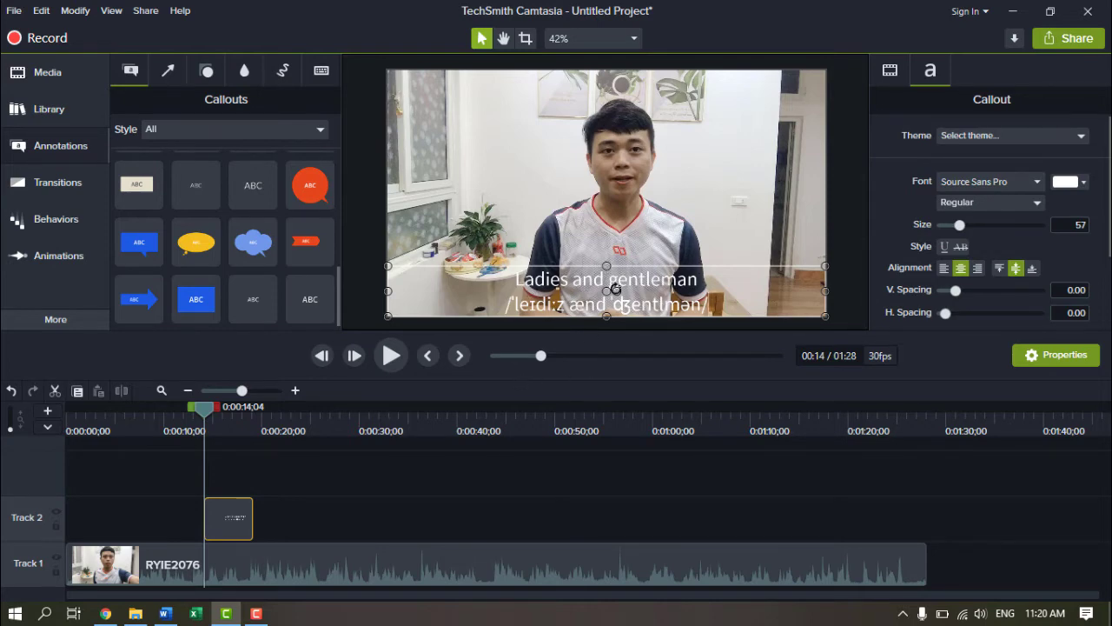
pyautogui.moveTo(605, 266); pyautogui.dragTo(606, 266)
pyautogui.click(498, 458)
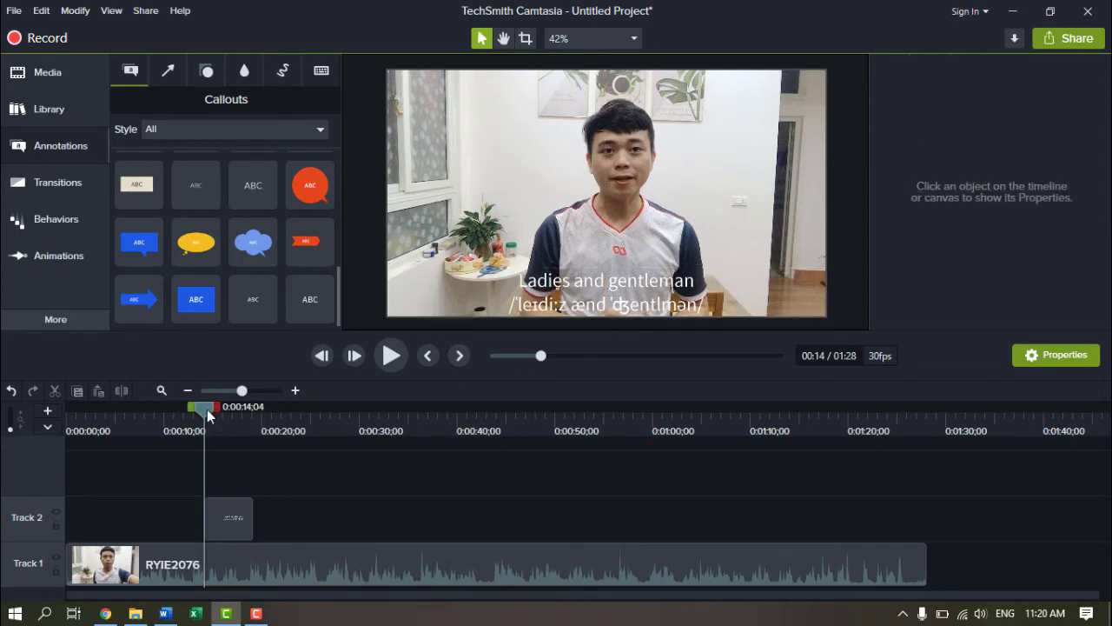
# Step: Play the video around 0:00:18 to find the spoken phrase and move the Track 2 callout to start at 0:00:18;19
pyautogui.moveTo(209, 416)
pyautogui.mouseDown()
pyautogui.moveTo(189, 414)
pyautogui.moveTo(215, 424)
pyautogui.moveTo(205, 416)
pyautogui.mouseUp()
pyautogui.moveTo(224, 512); pyautogui.dragTo(248, 505)
pyautogui.press('space')
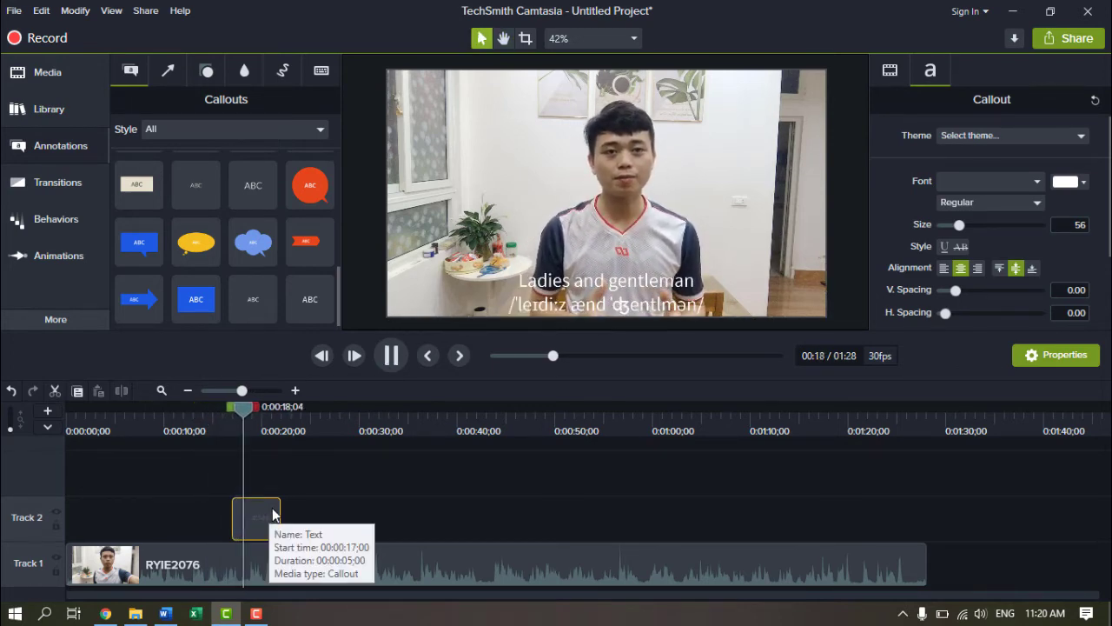
pyautogui.press('space')
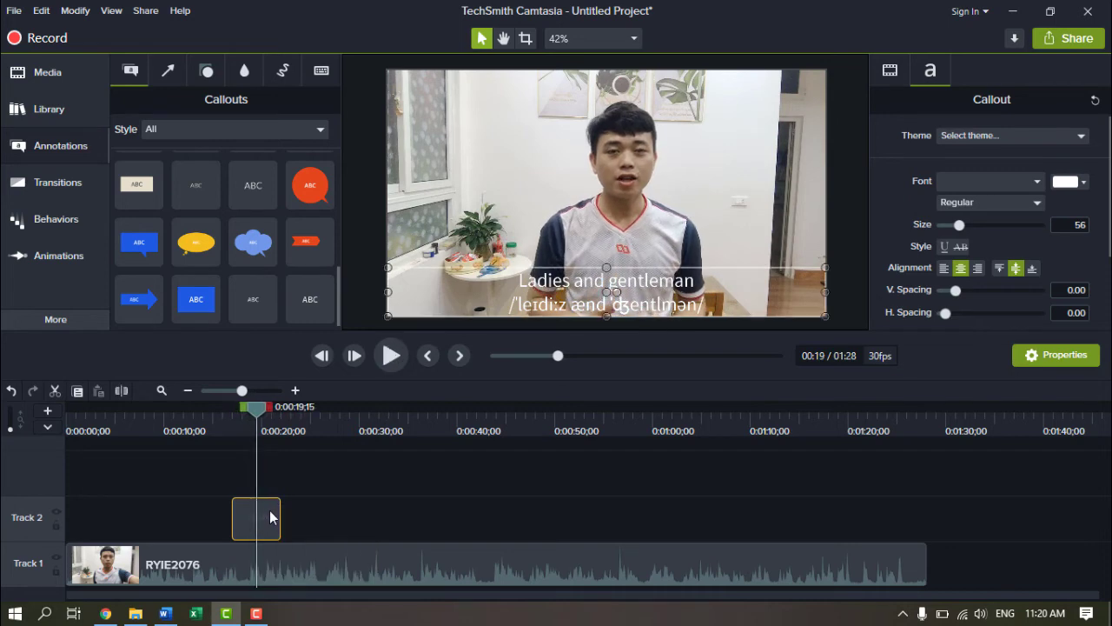
pyautogui.moveTo(268, 513); pyautogui.dragTo(281, 455)
pyautogui.moveTo(254, 414); pyautogui.dragTo(247, 414)
pyautogui.press('space')
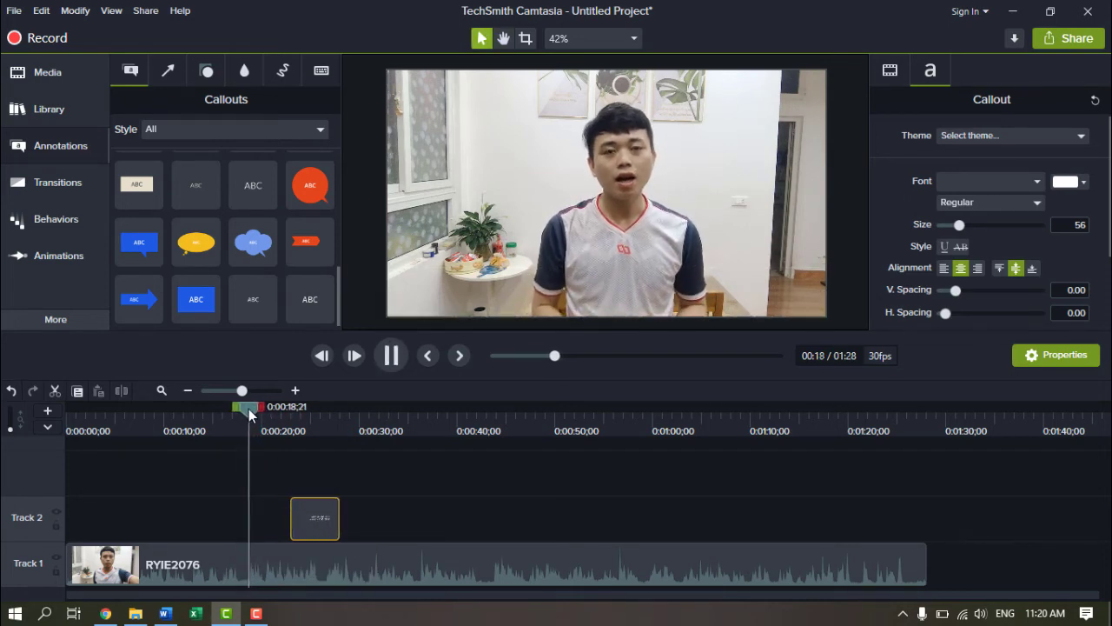
pyautogui.press('space')
pyautogui.moveTo(254, 415); pyautogui.dragTo(248, 414)
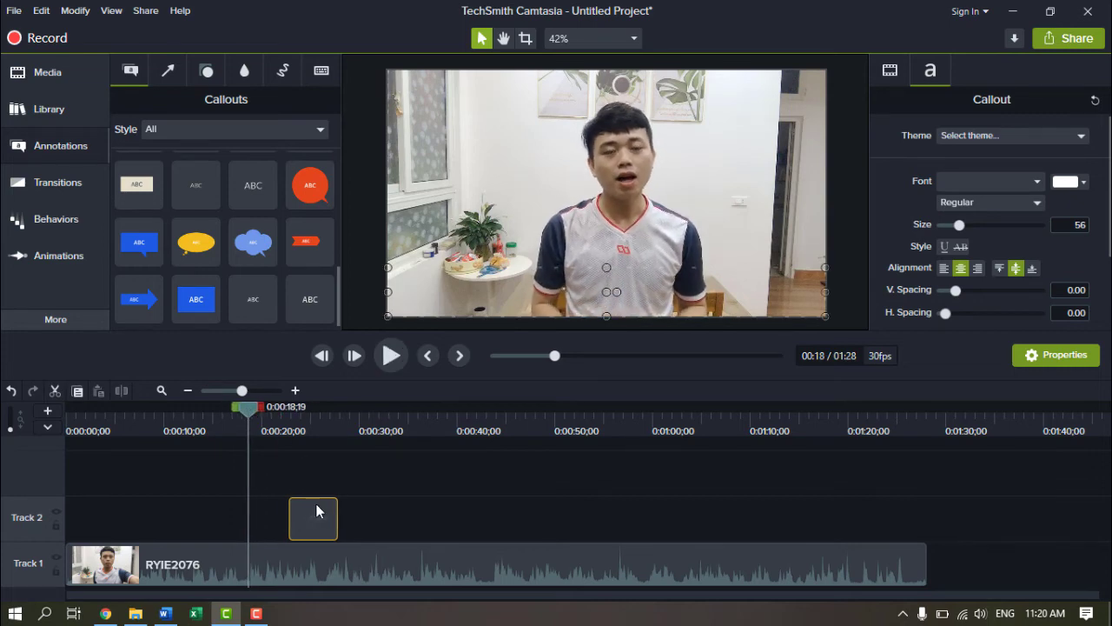
pyautogui.moveTo(288, 510); pyautogui.dragTo(285, 510)
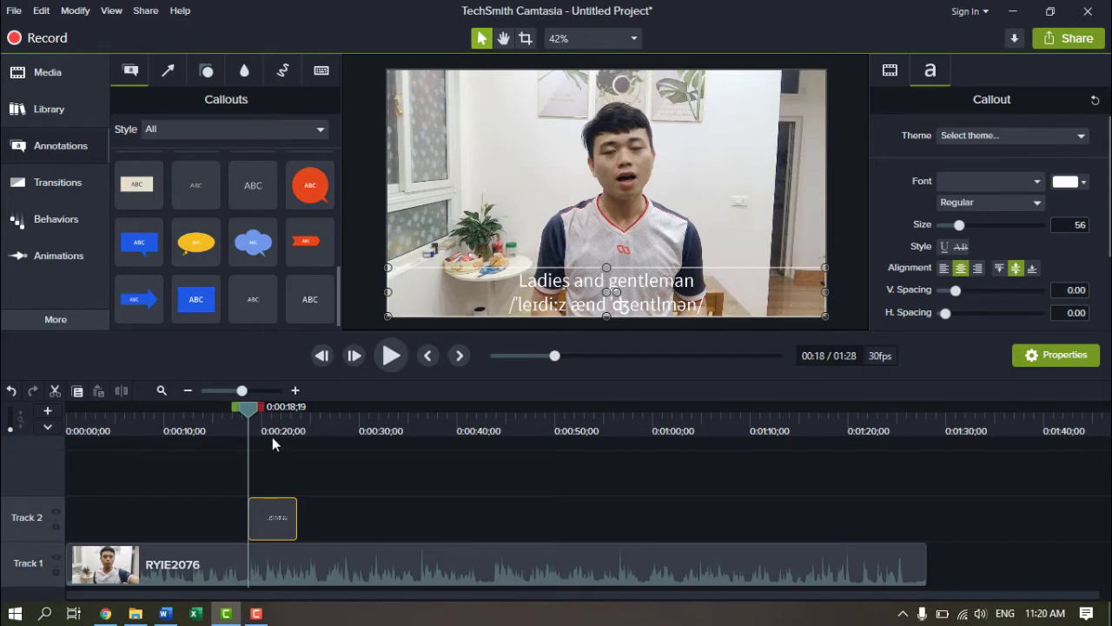
# Step: Trim the end of the Track 2 callout to 0:00:20;12 and play that section to check its timing
pyautogui.moveTo(251, 415); pyautogui.dragTo(242, 418)
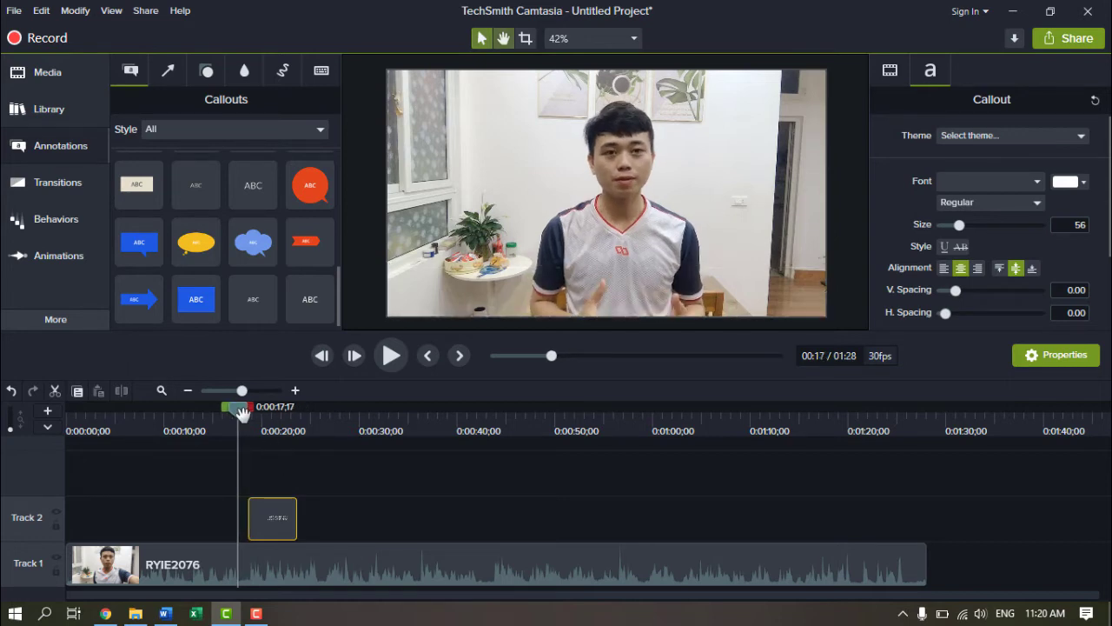
pyautogui.press('space')
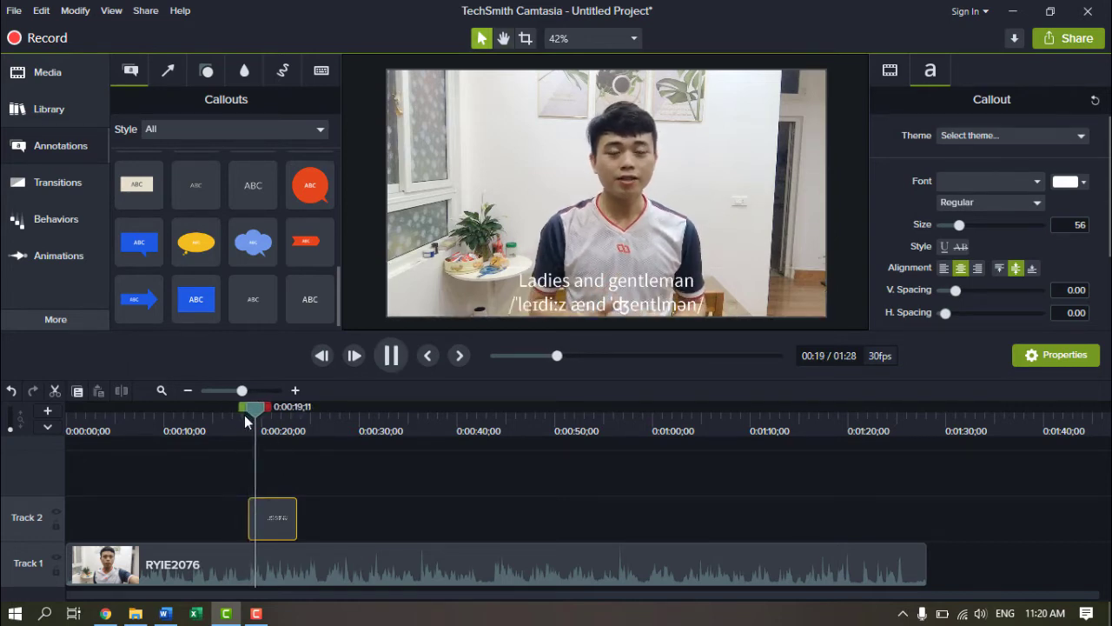
pyautogui.press('space')
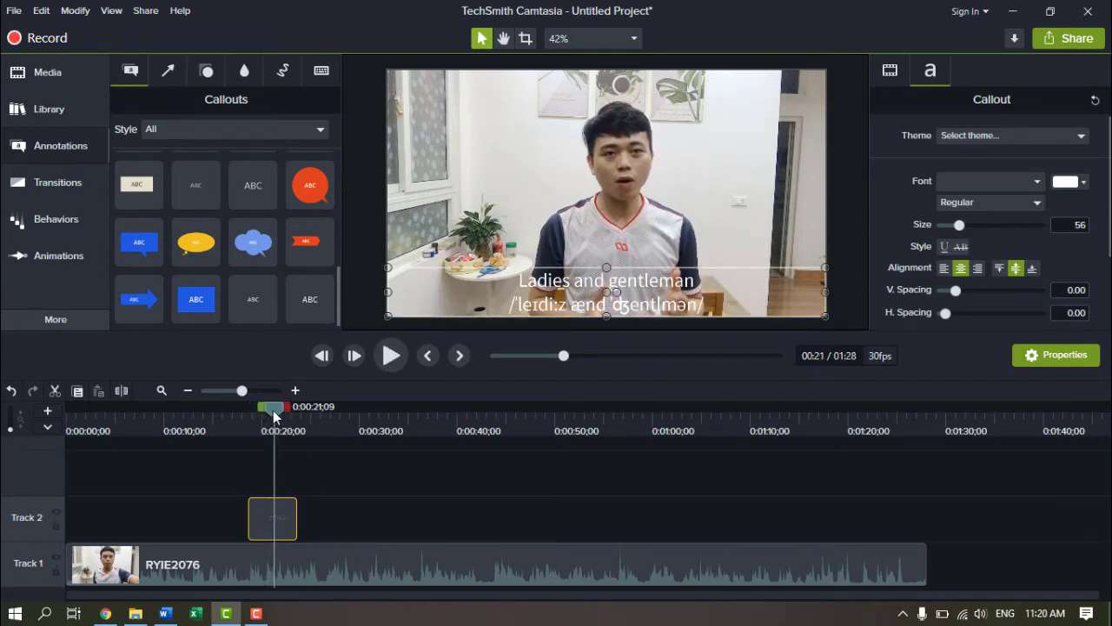
pyautogui.moveTo(274, 417); pyautogui.dragTo(266, 417)
pyautogui.moveTo(294, 509); pyautogui.dragTo(265, 503)
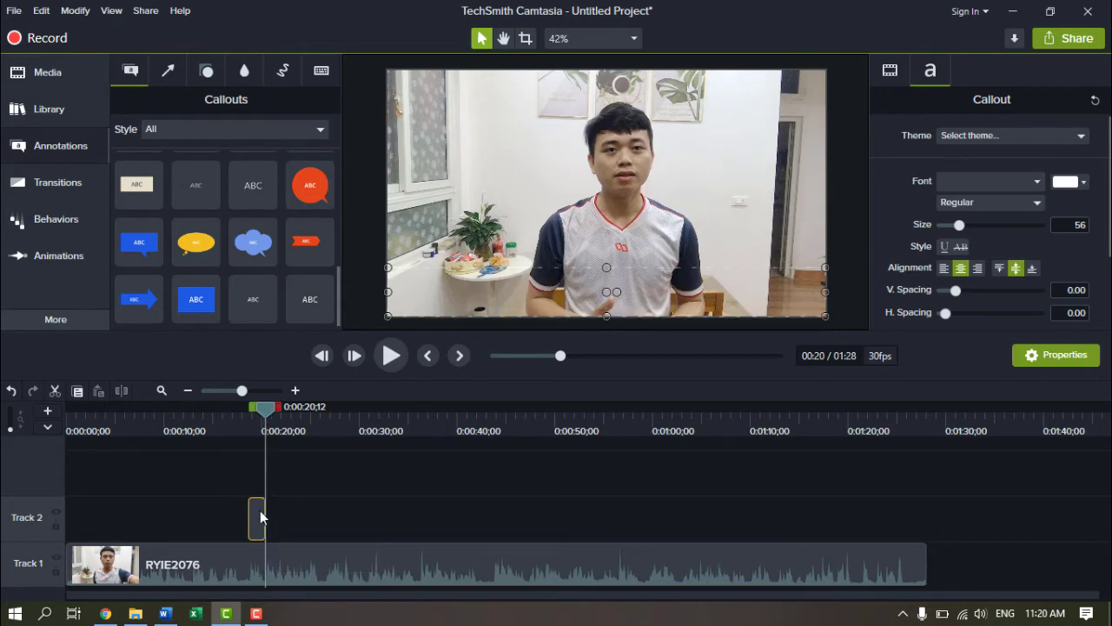
pyautogui.moveTo(260, 411); pyautogui.dragTo(241, 409)
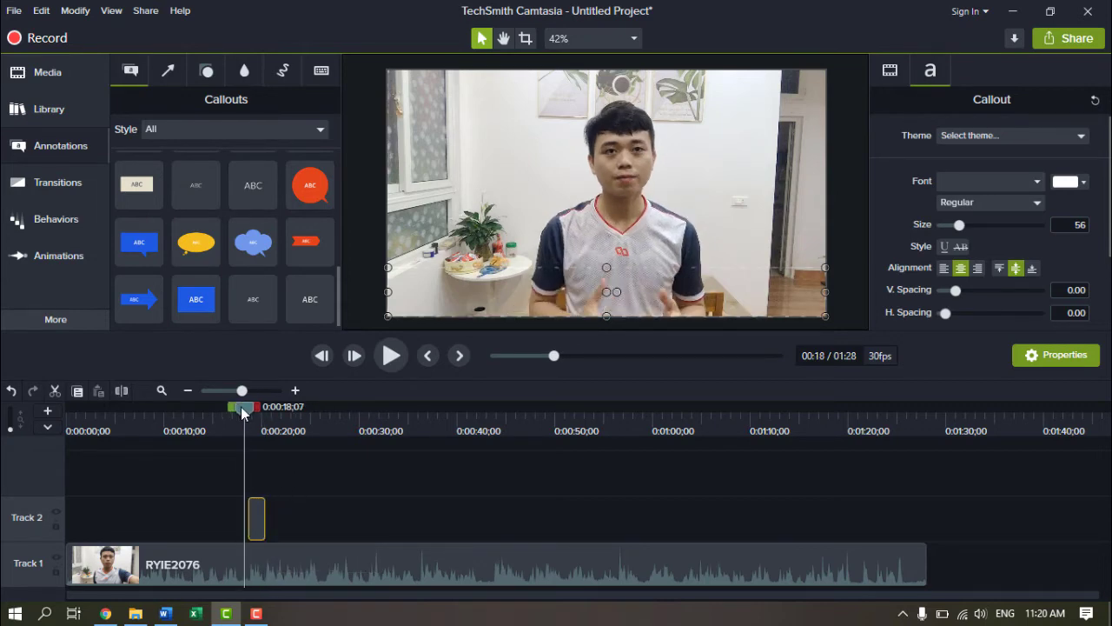
pyautogui.press('space')
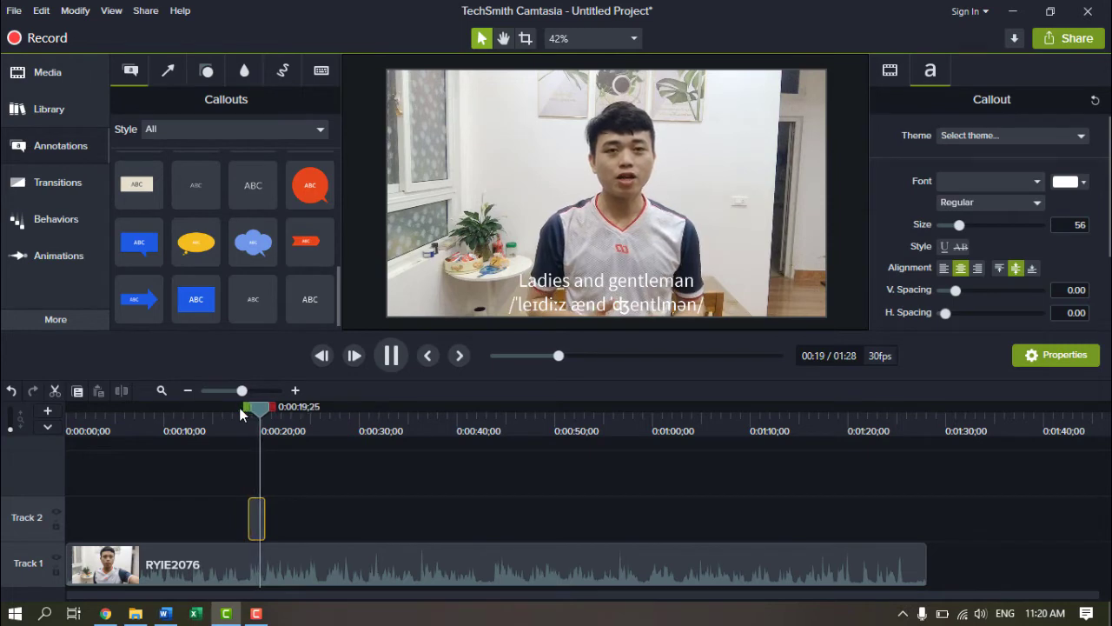
pyautogui.press('space')
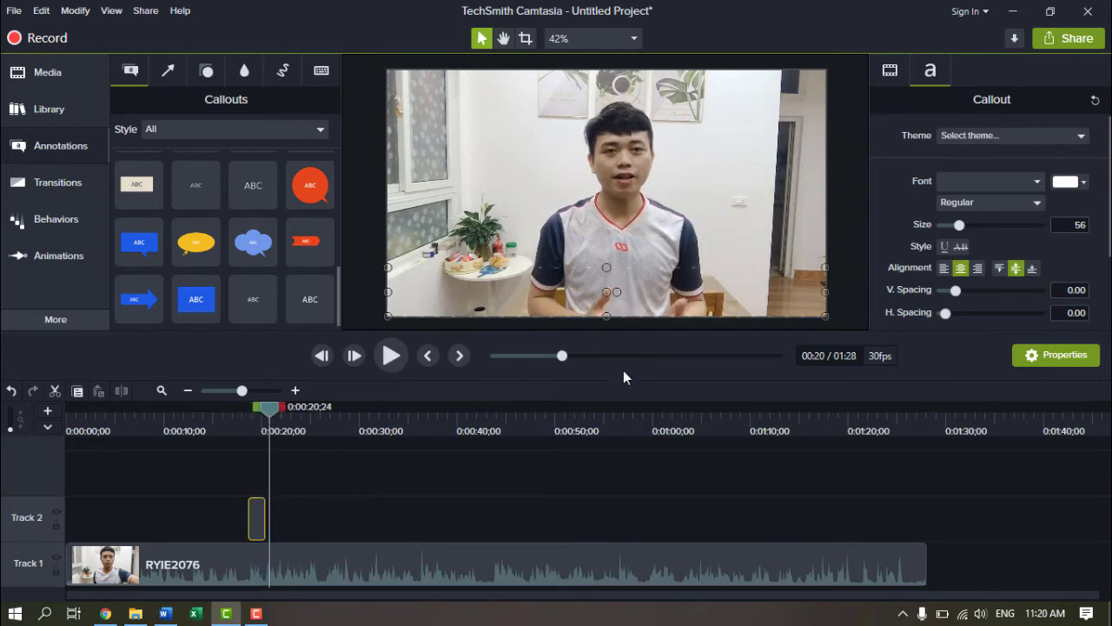
# Step: Copy the trimmed callout on Track 2 and paste a duplicate at 0:00:20;04
pyautogui.click(335, 517)
pyautogui.moveTo(255, 517); pyautogui.dragTo(260, 526)
pyautogui.hotkey('ctrl', 'z')
pyautogui.rightClick(258, 522)
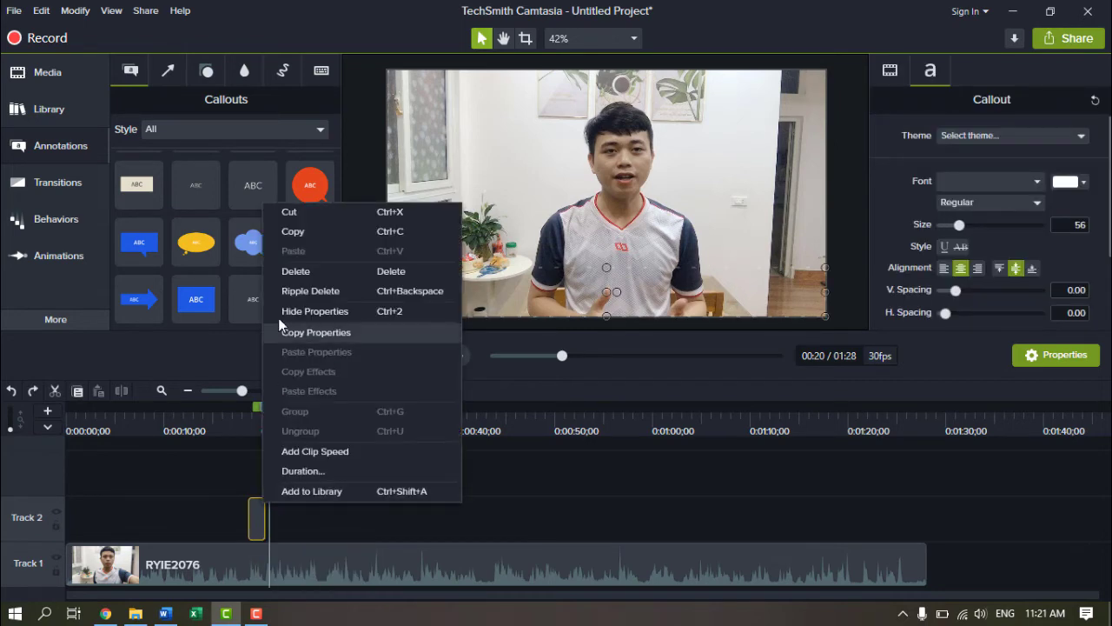
pyautogui.click(301, 232)
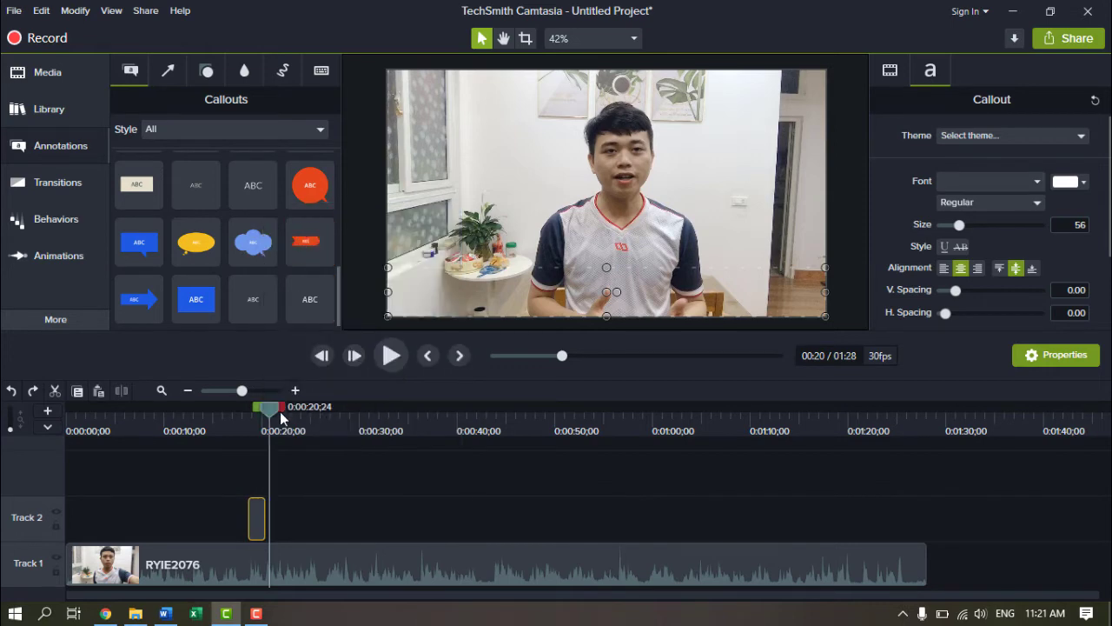
pyautogui.moveTo(266, 407); pyautogui.dragTo(259, 417)
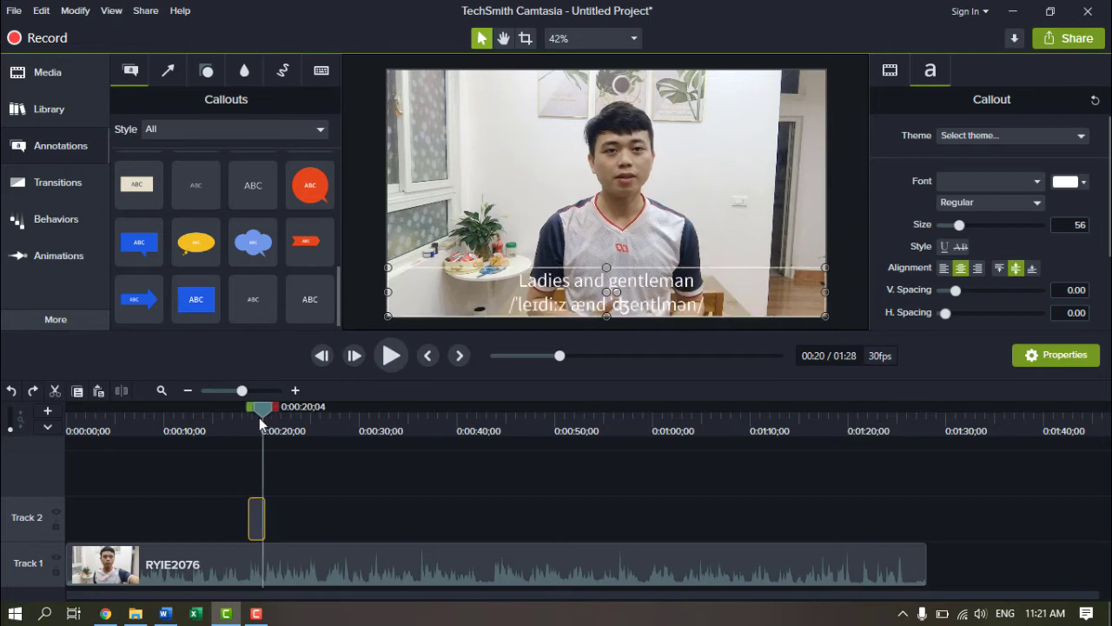
pyautogui.hotkey('ctrl', 'v')
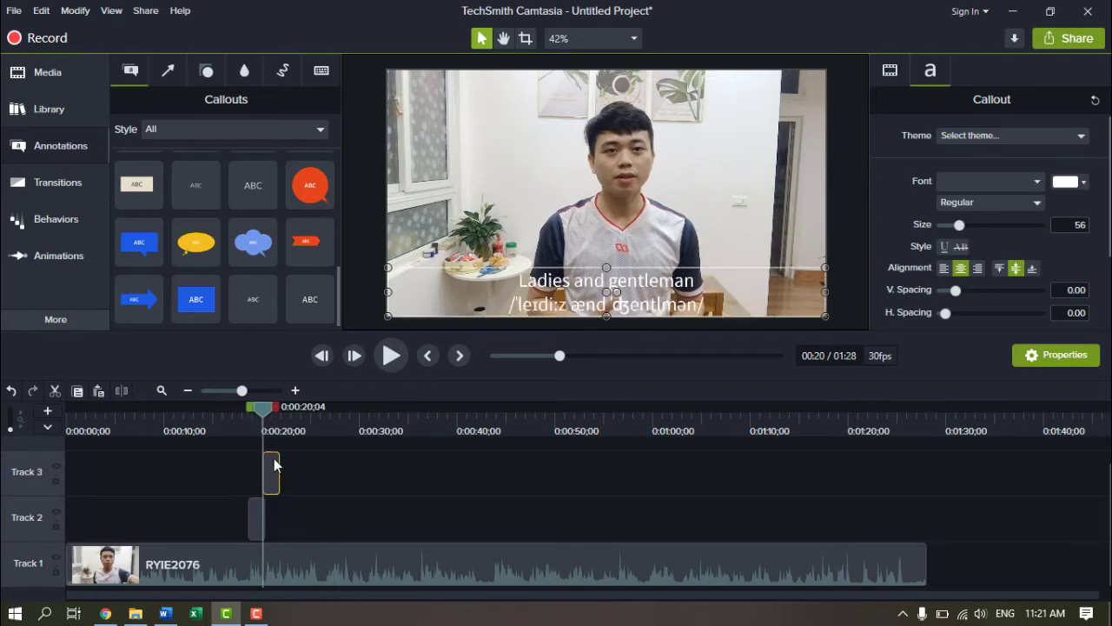
# Step: Move the duplicate callout onto Track 2 directly after the first one and preview it, returning the playhead to 0:00:20;12
pyautogui.moveTo(269, 460); pyautogui.dragTo(276, 520)
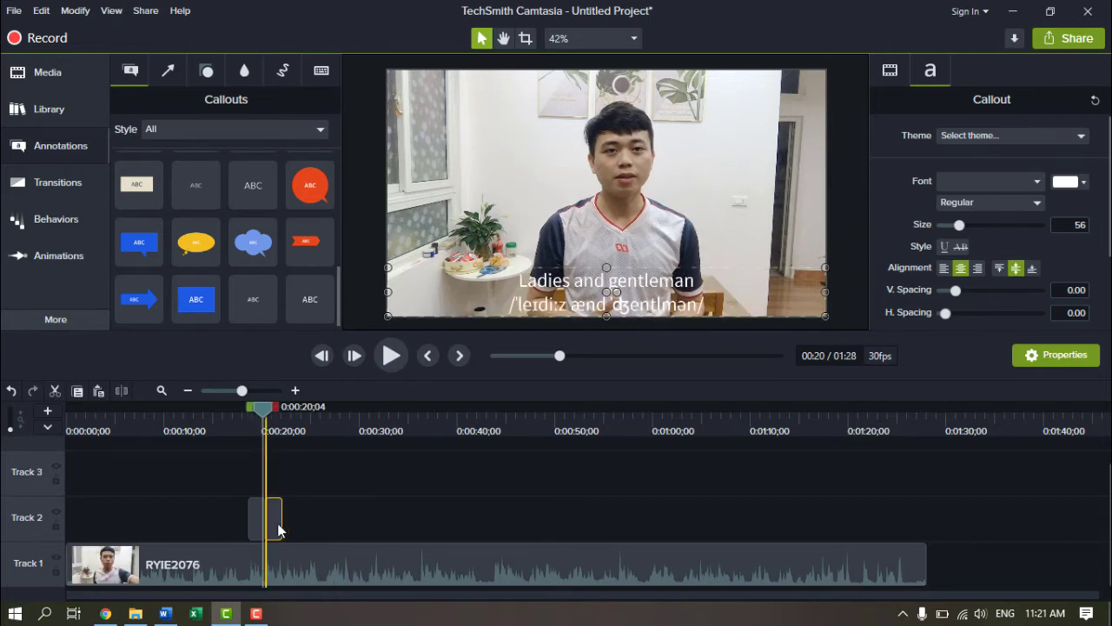
pyautogui.press('space')
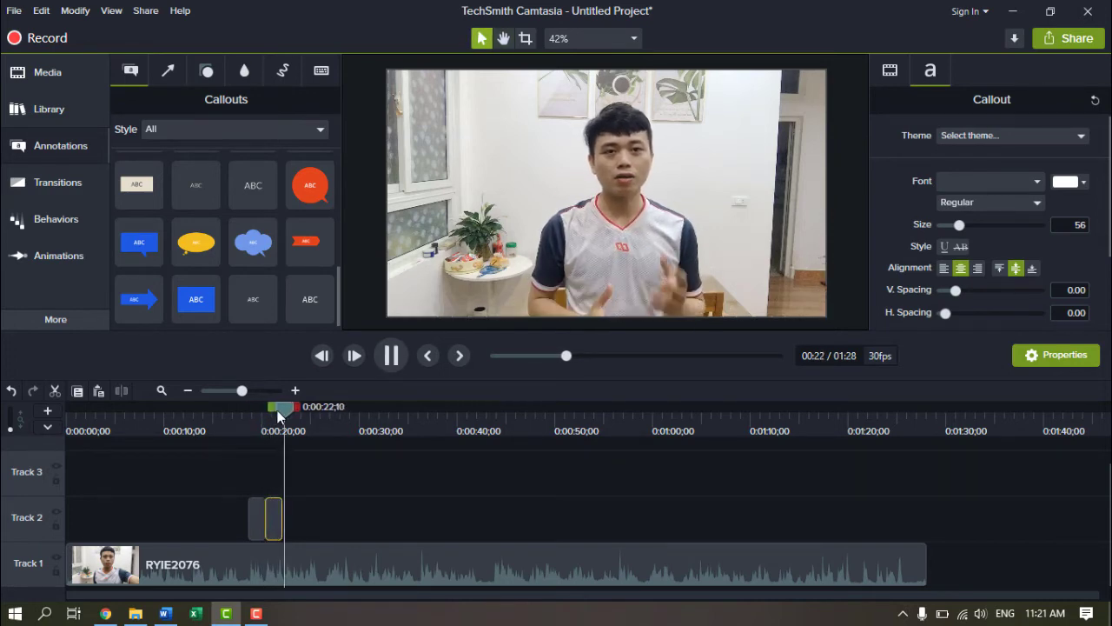
pyautogui.click(292, 415)
pyautogui.click(276, 519)
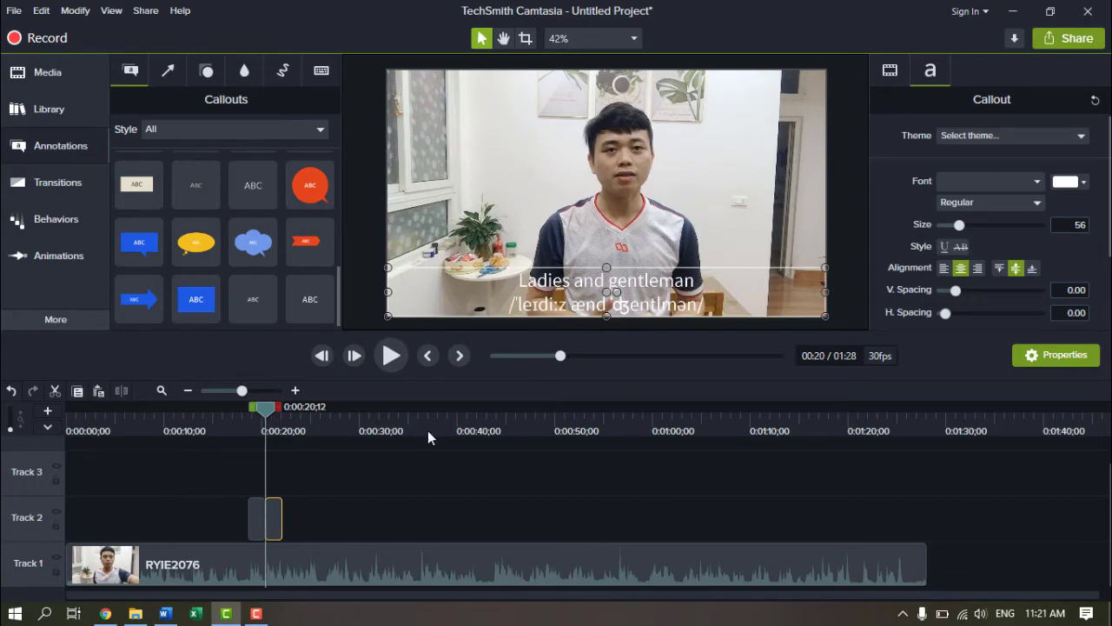
# Step: Switch to Chrome and replace the Phonetizer source text with "Today i want to talk about"
pyautogui.hotkey('alt', 'Tab')
pyautogui.moveTo(269, 267); pyautogui.dragTo(150, 287)
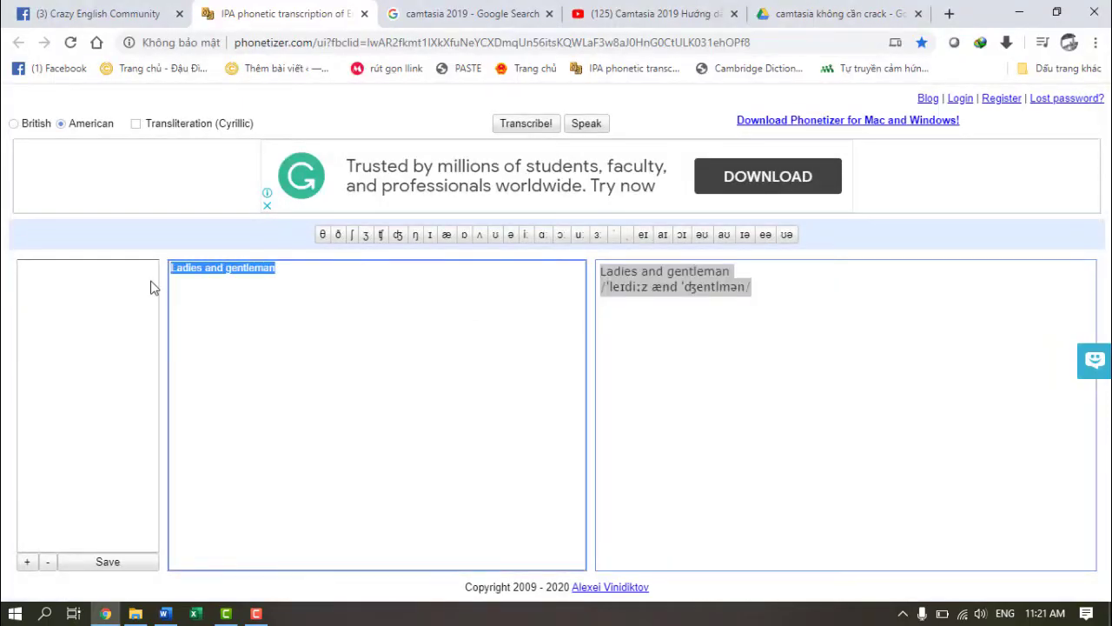
pyautogui.write('Today i')
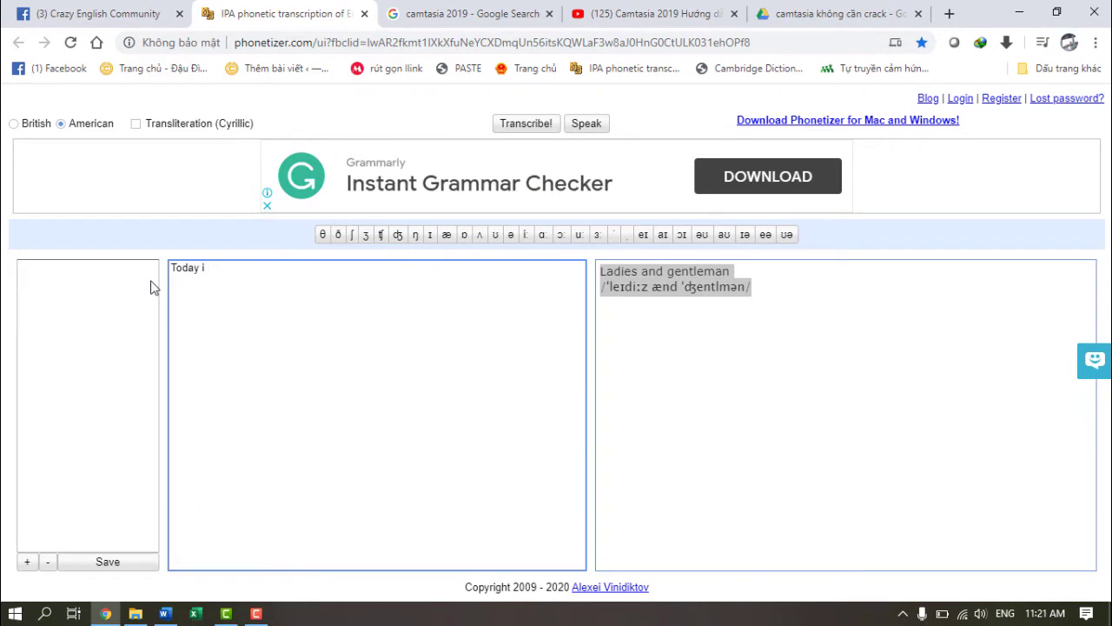
pyautogui.write(' want to talk about')
pyautogui.moveTo(320, 287); pyautogui.dragTo(169, 270)
pyautogui.click(325, 288)
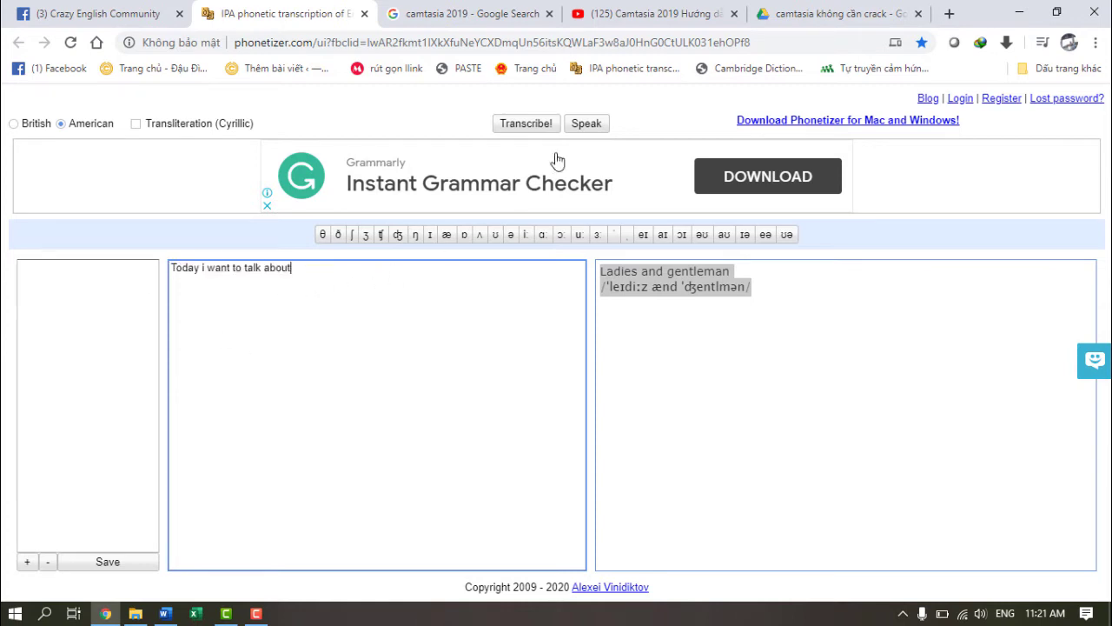
# Step: Transcribe the phrase "Today i want to talk about" and replace the second Camtasia callout's text with the phrase and its phonetic transcription
pyautogui.click(526, 124)
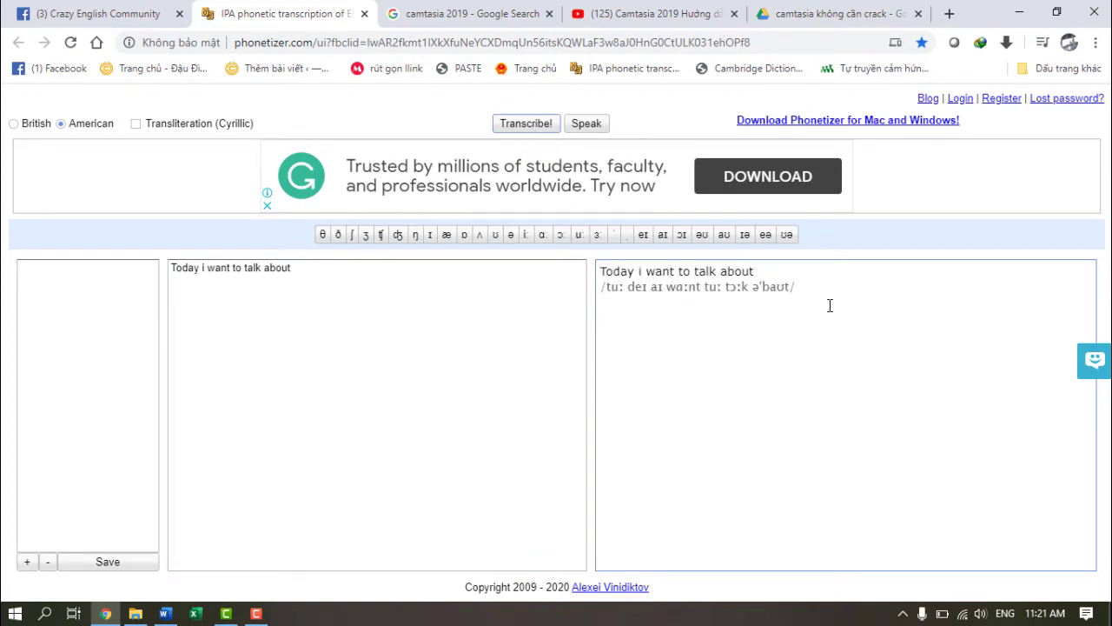
pyautogui.moveTo(829, 304); pyautogui.dragTo(596, 268)
pyautogui.hotkey('alt', 'Tab')
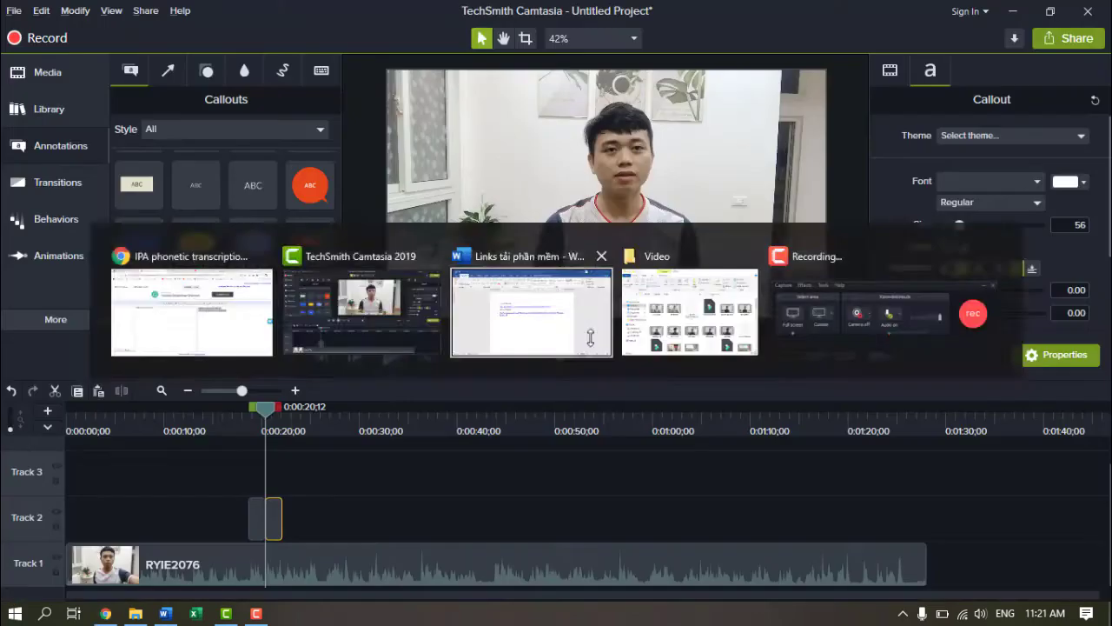
pyautogui.doubleClick(553, 301)
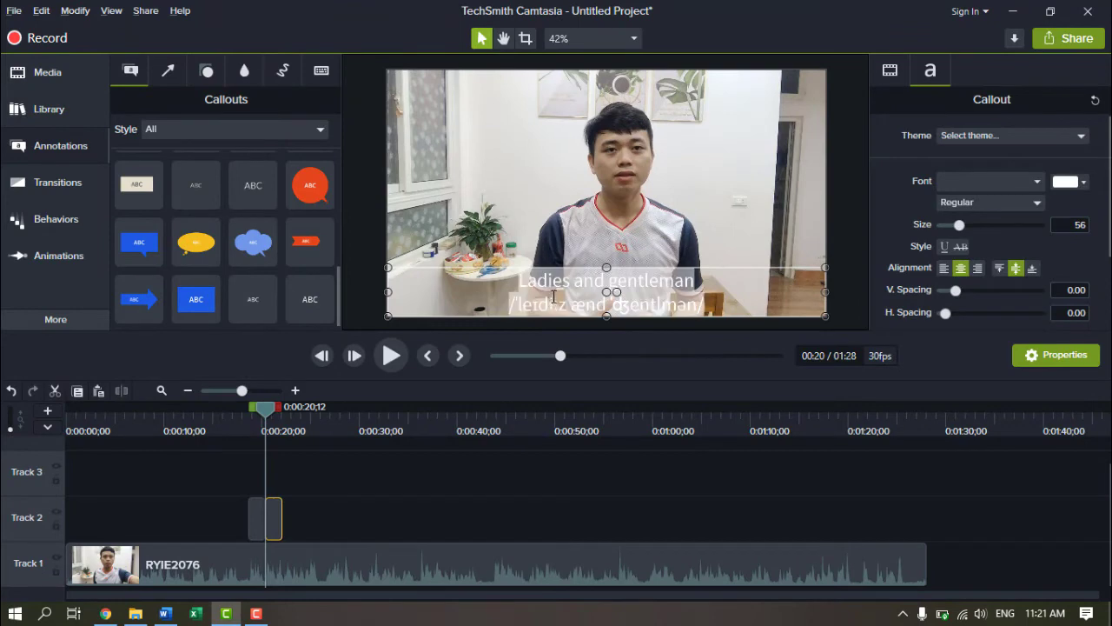
pyautogui.hotkey('ctrl', 'v')
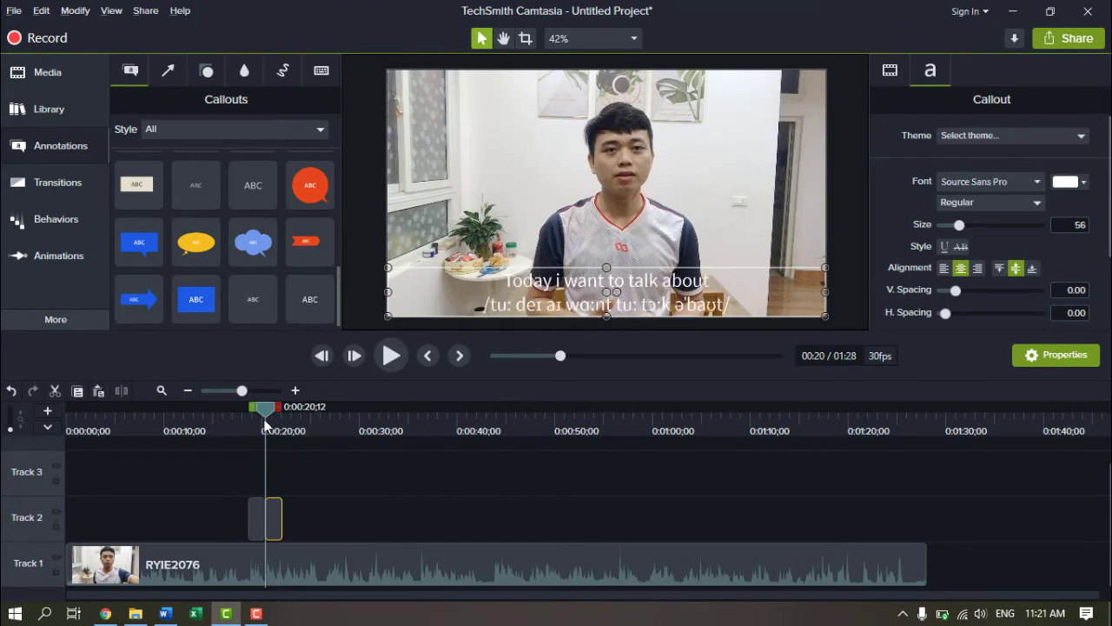
# Step: Play both Track 2 callouts to check their timing, and leave the playhead at 0:00:22;19
pyautogui.moveTo(265, 424); pyautogui.dragTo(246, 424)
pyautogui.press('space')
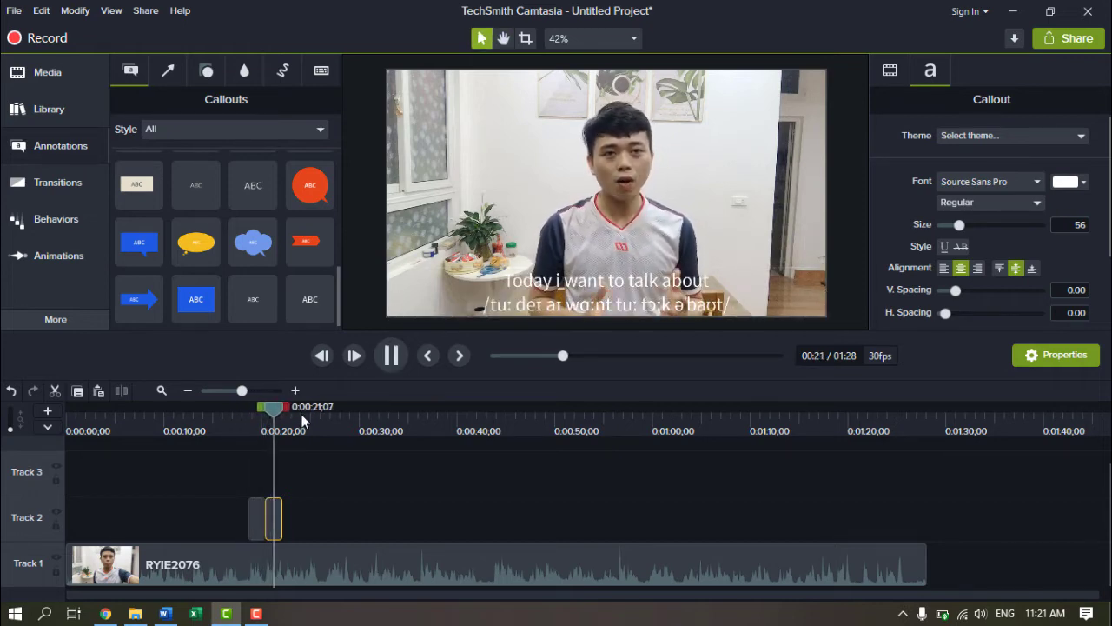
pyautogui.press('space')
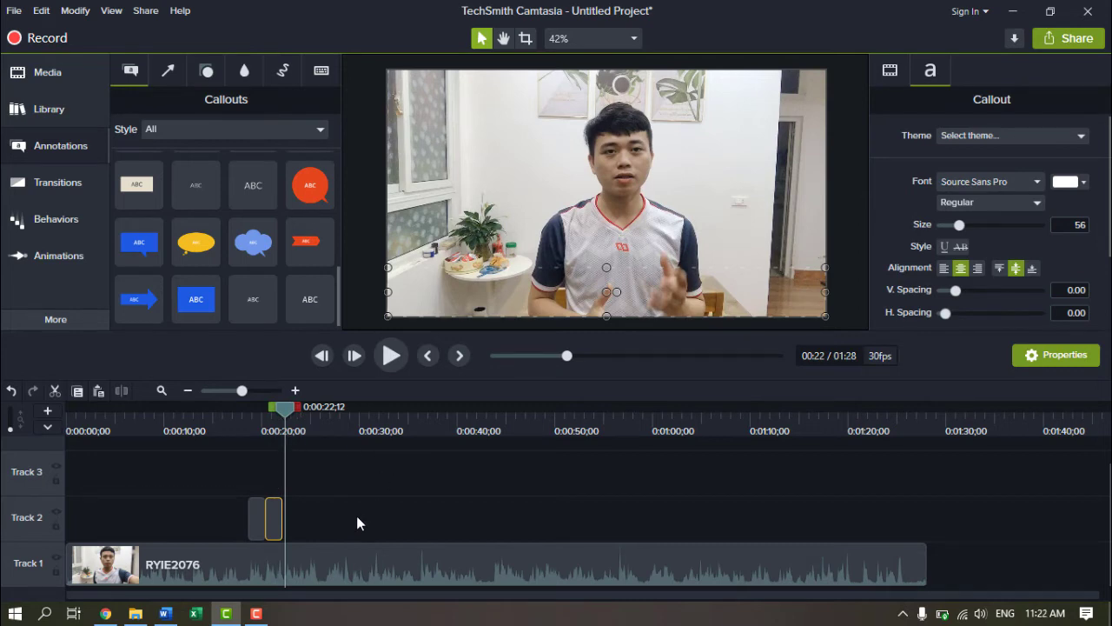
pyautogui.moveTo(267, 411); pyautogui.dragTo(252, 414)
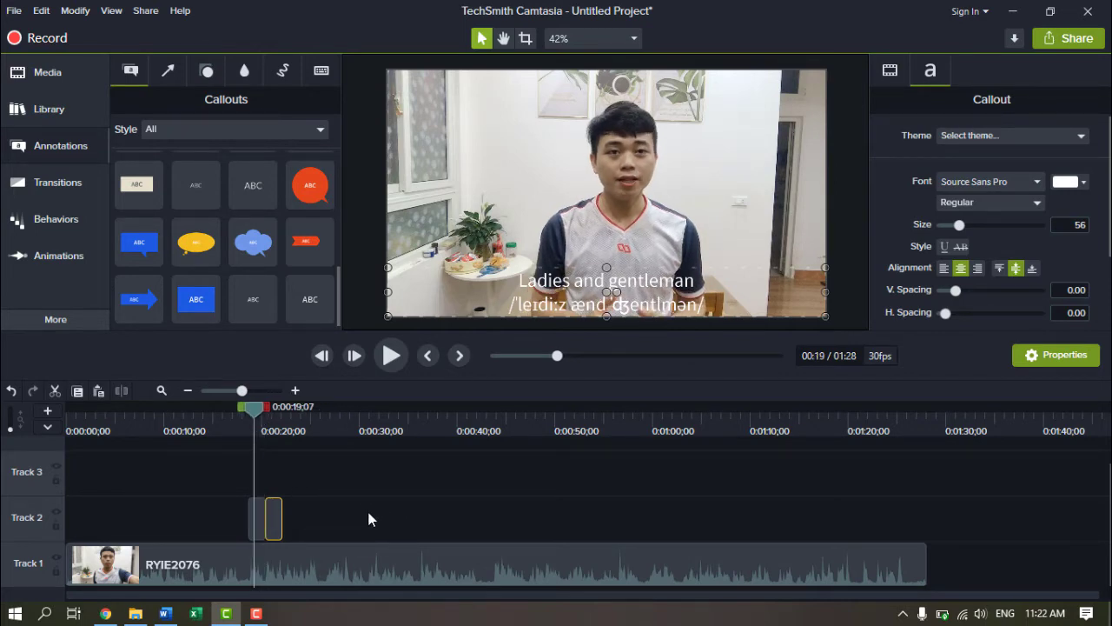
pyautogui.moveTo(257, 420); pyautogui.dragTo(291, 421)
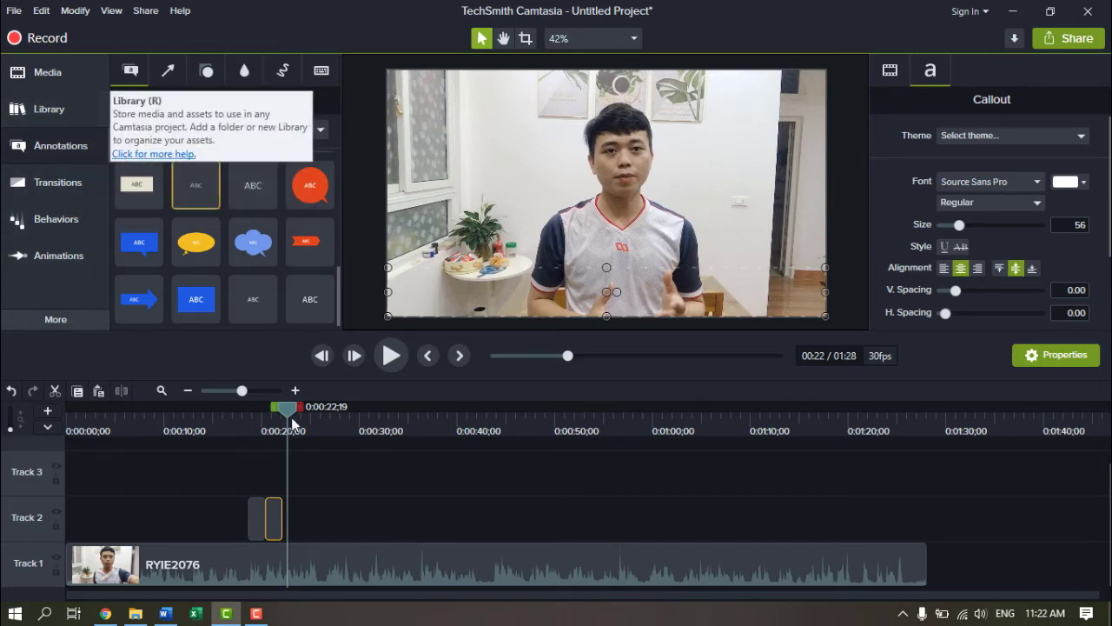
# Step: Deselect the callout and look through the animations, transitions, behaviors, additional tool categories and media bin
pyautogui.click(332, 487)
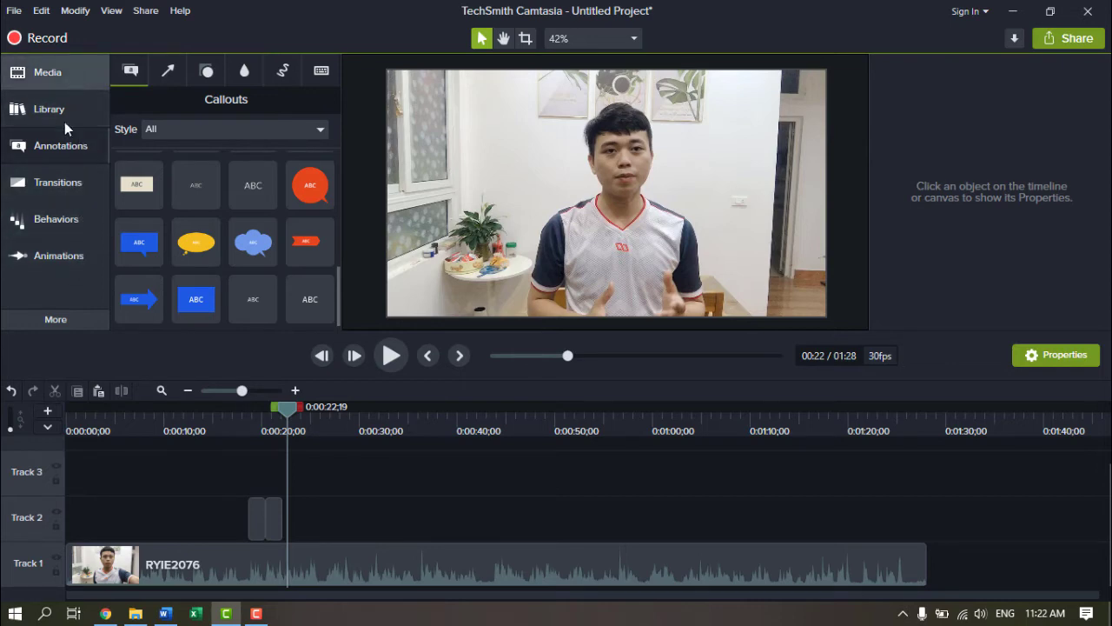
pyautogui.click(69, 266)
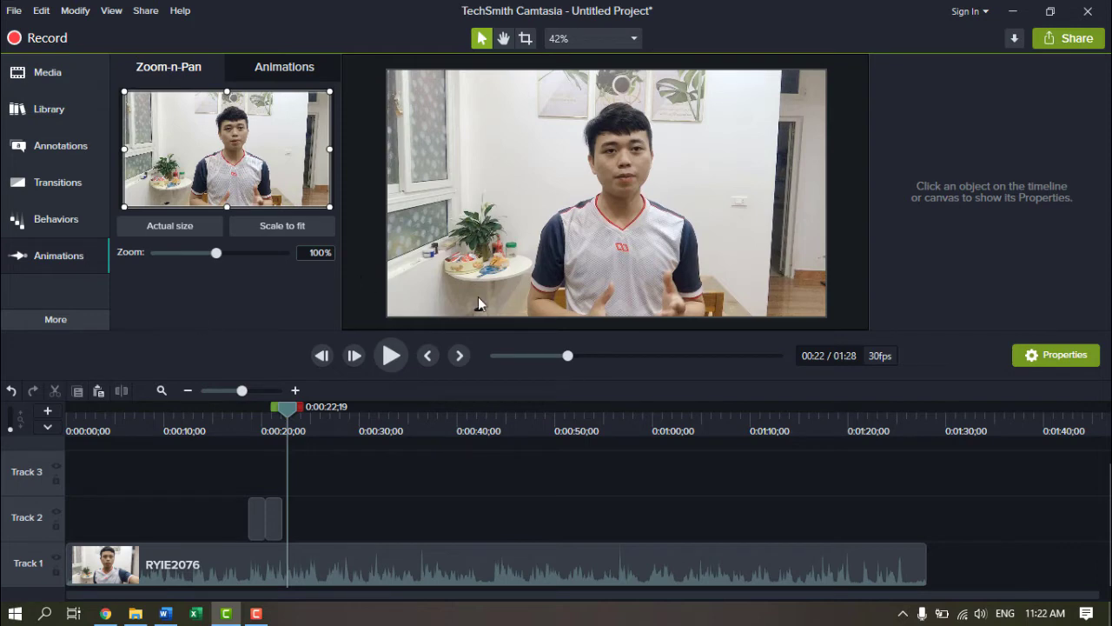
pyautogui.click(53, 150)
pyautogui.click(54, 186)
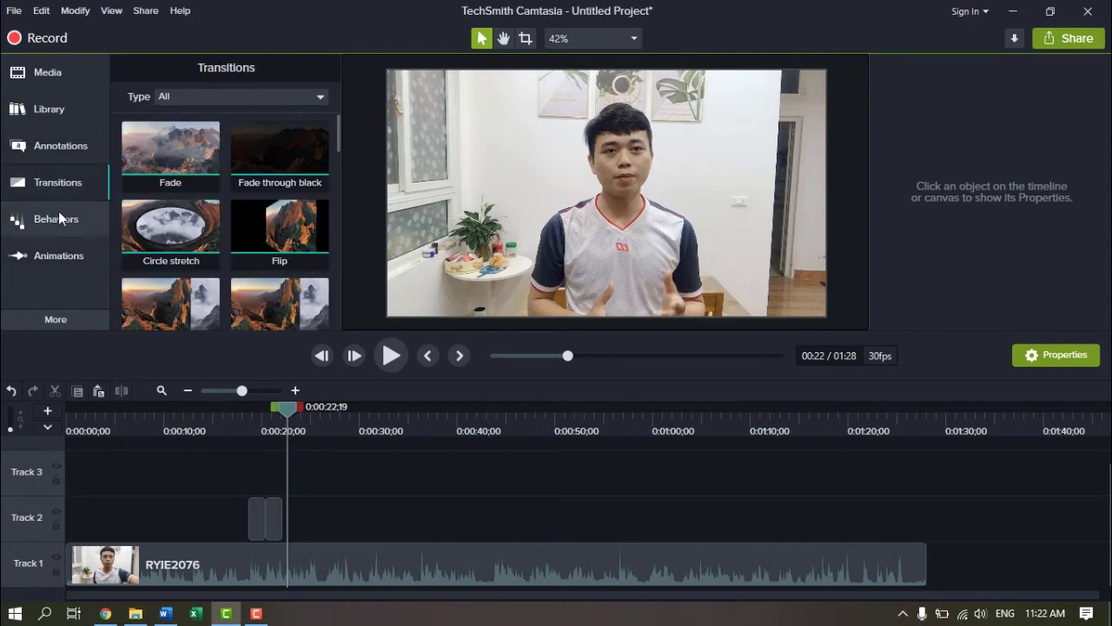
pyautogui.click(58, 218)
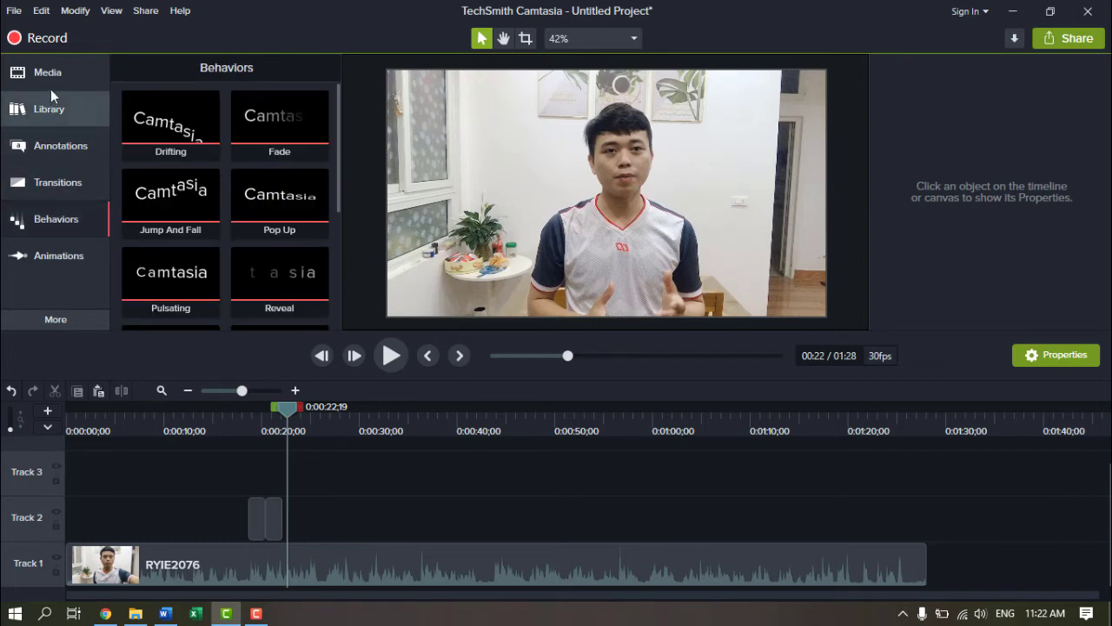
pyautogui.click(66, 319)
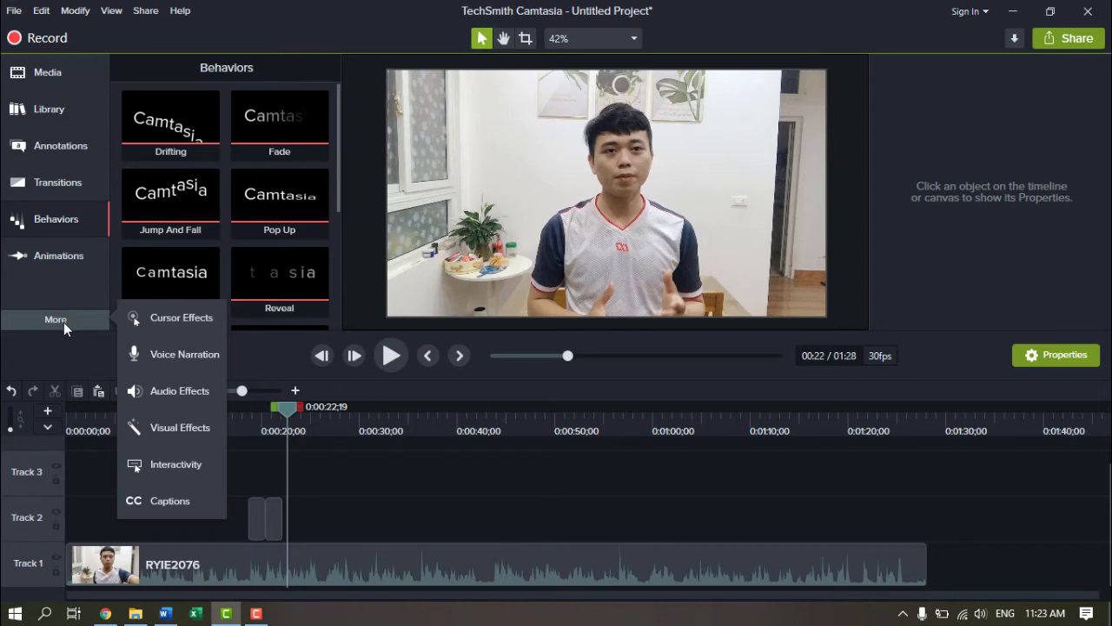
pyautogui.click(64, 321)
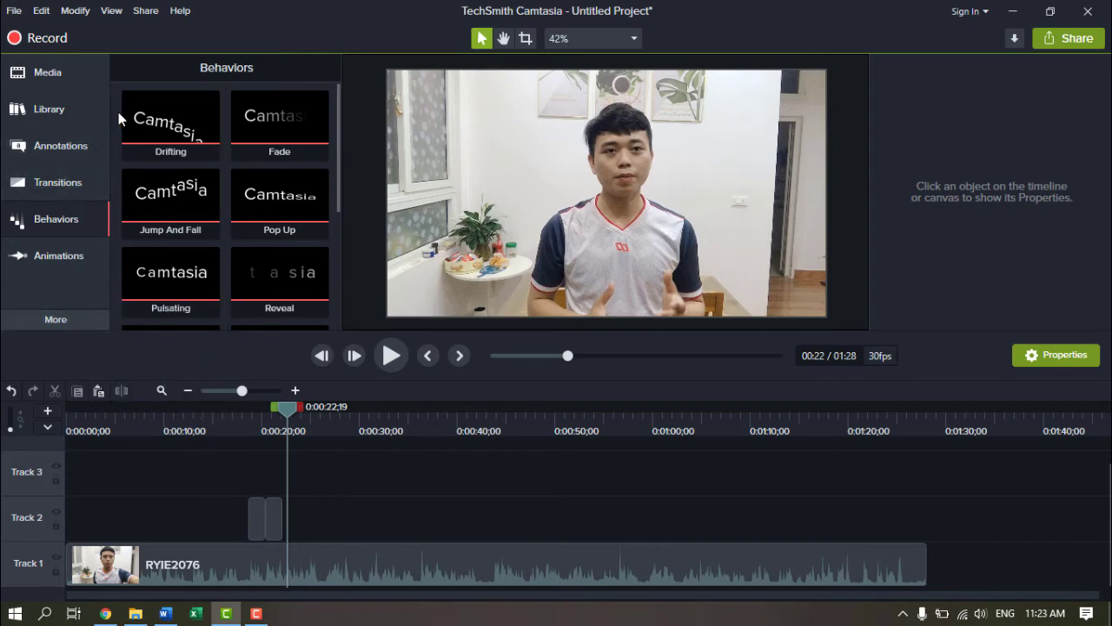
pyautogui.click(59, 73)
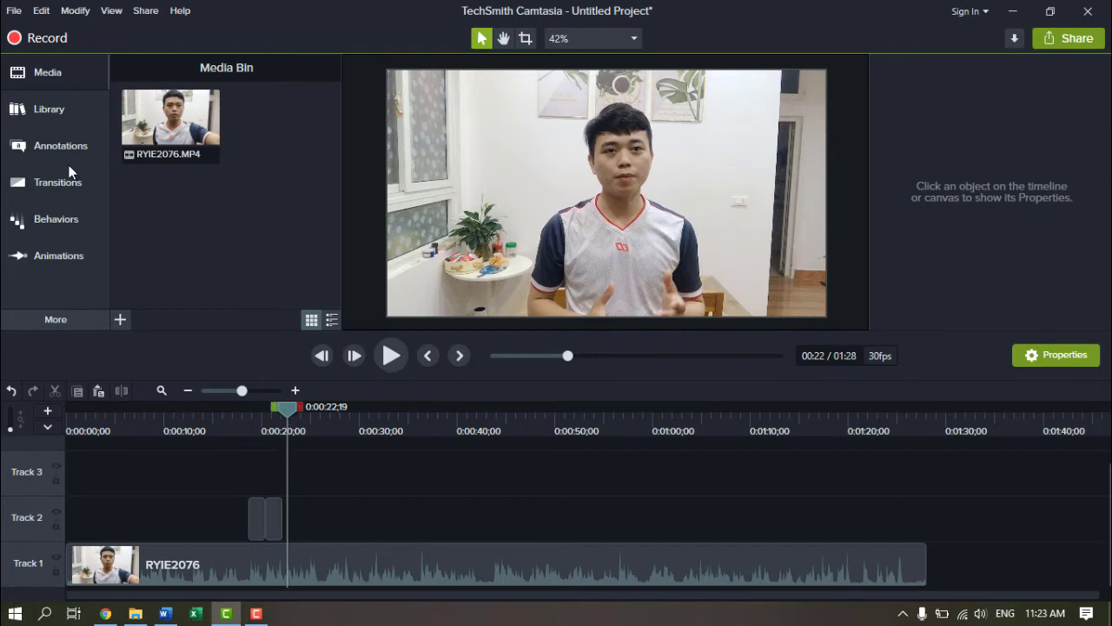
# Step: Browse the Camtasia 2019 library and expand the Lower Thirds folder to show its assets
pyautogui.click(56, 117)
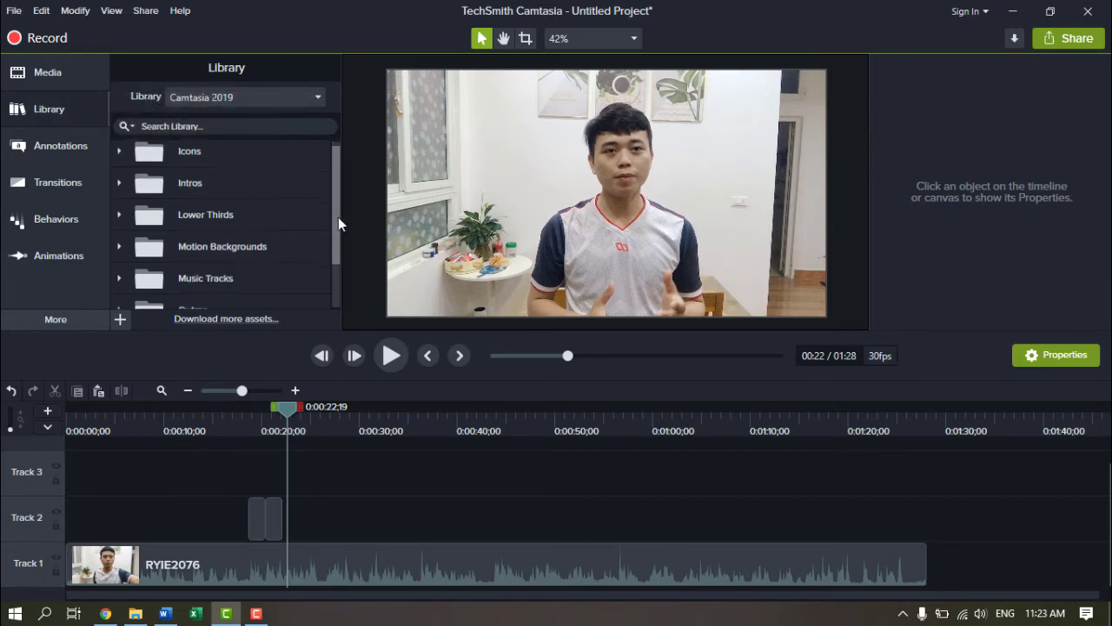
pyautogui.scroll(-1, 338, 219)
pyautogui.scroll(1, 337, 227)
pyautogui.scroll(-1, 332, 225)
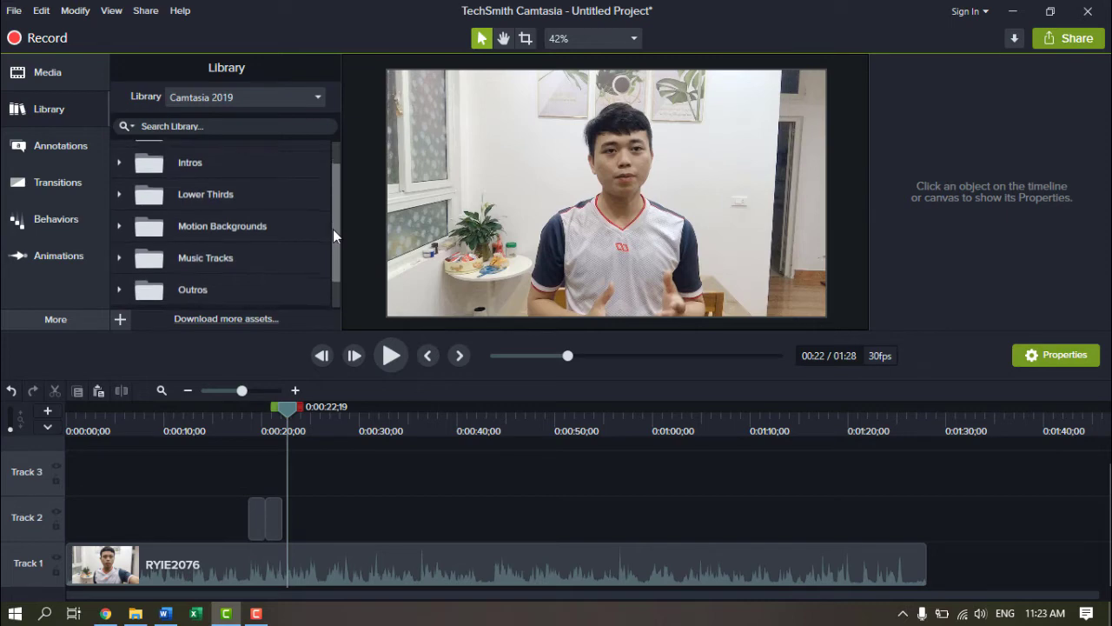
pyautogui.click(120, 194)
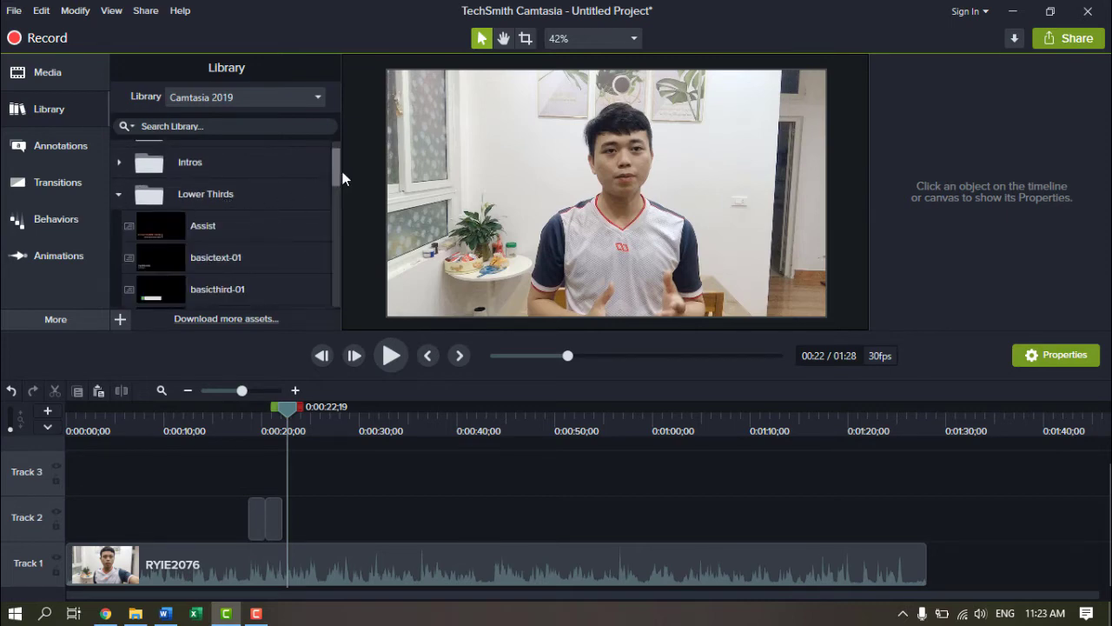
pyautogui.moveTo(339, 170); pyautogui.dragTo(340, 185)
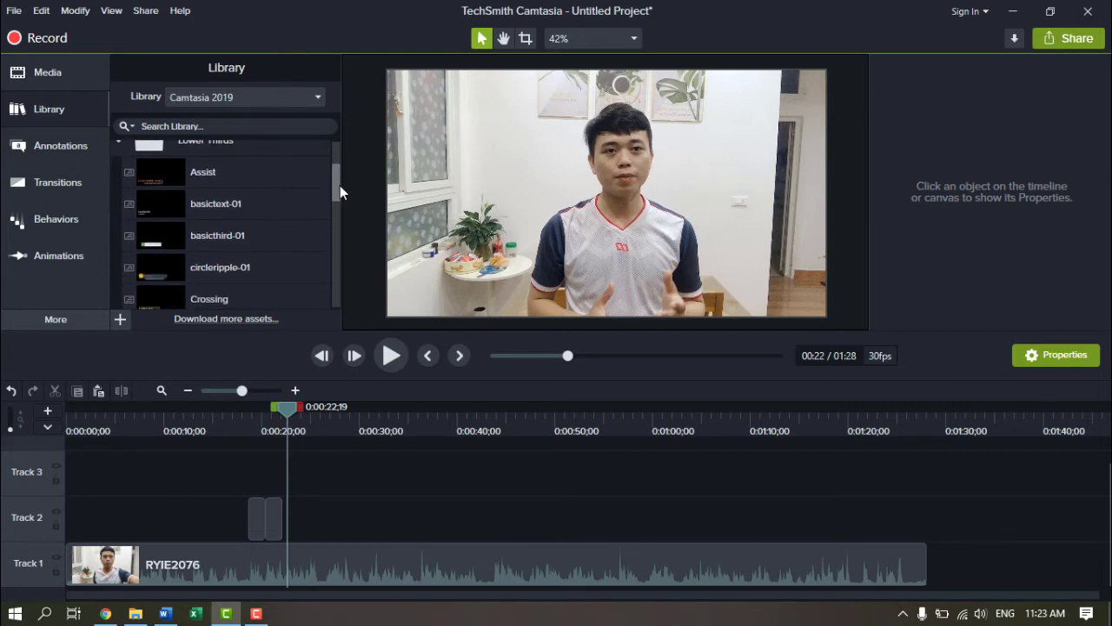
# Step: Preview the Assist, basicthird-01 and shimmer-01 lower thirds from the library
pyautogui.doubleClick(225, 179)
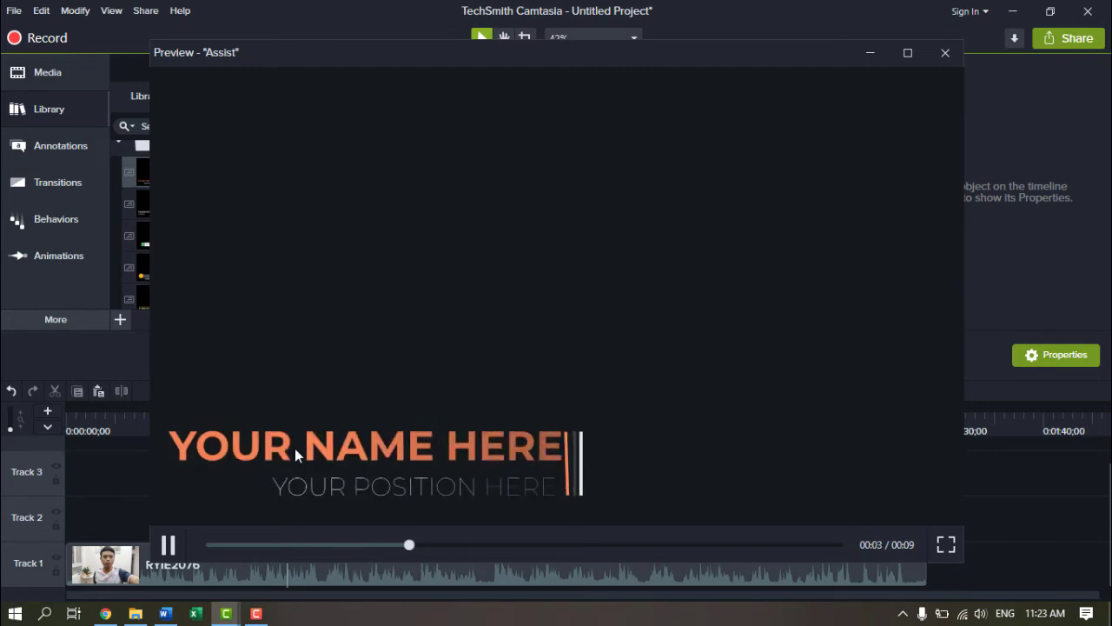
pyautogui.click(945, 52)
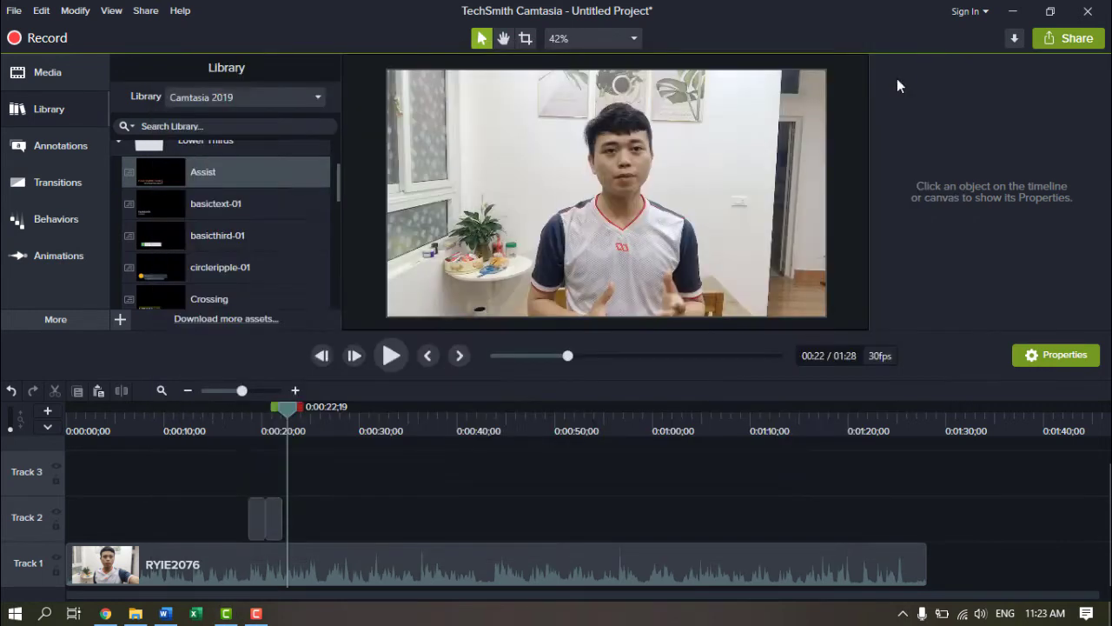
pyautogui.doubleClick(214, 239)
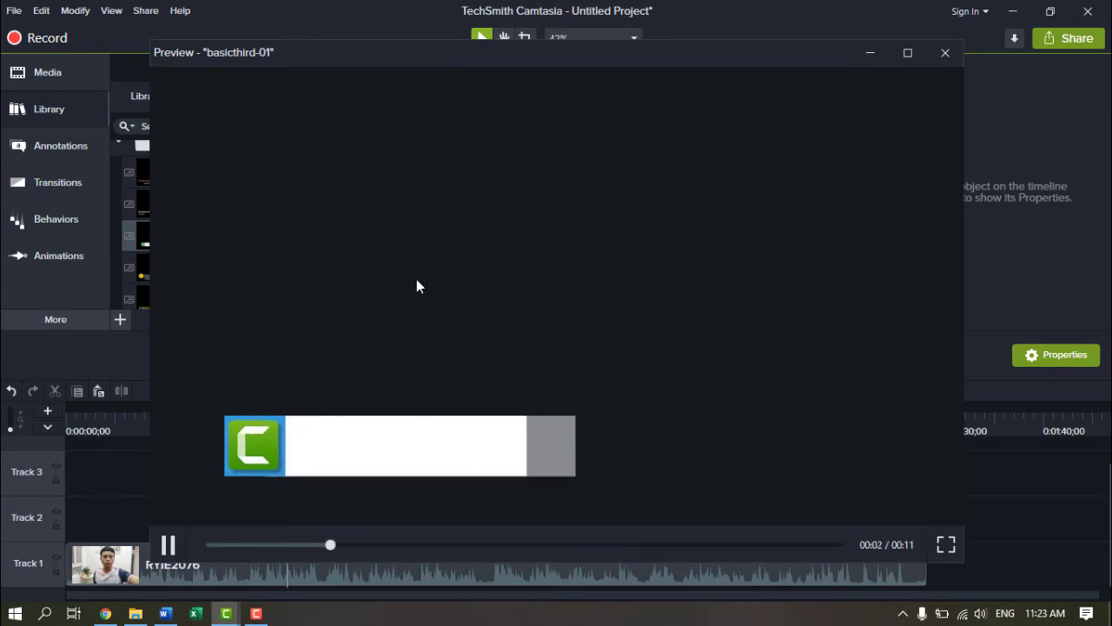
pyautogui.click(945, 52)
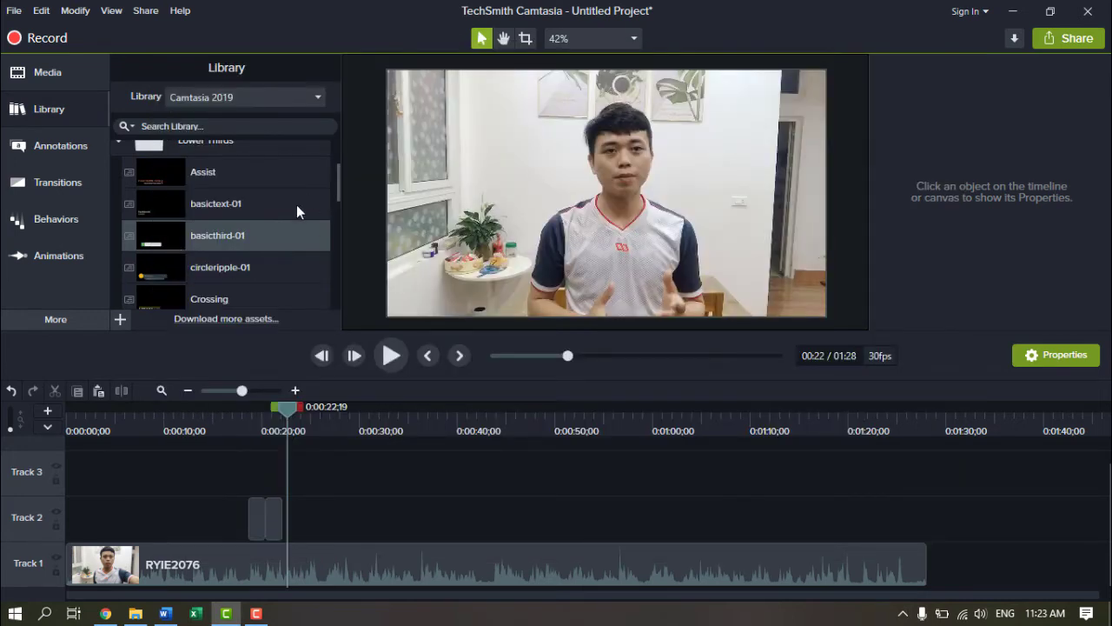
pyautogui.moveTo(336, 182); pyautogui.dragTo(338, 232)
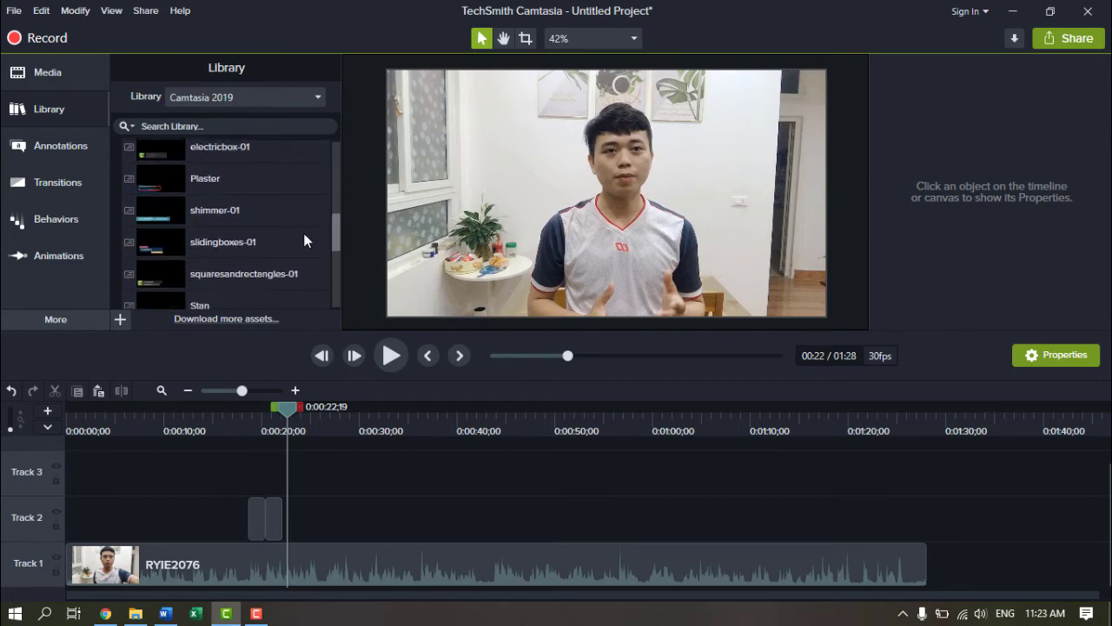
pyautogui.doubleClick(215, 208)
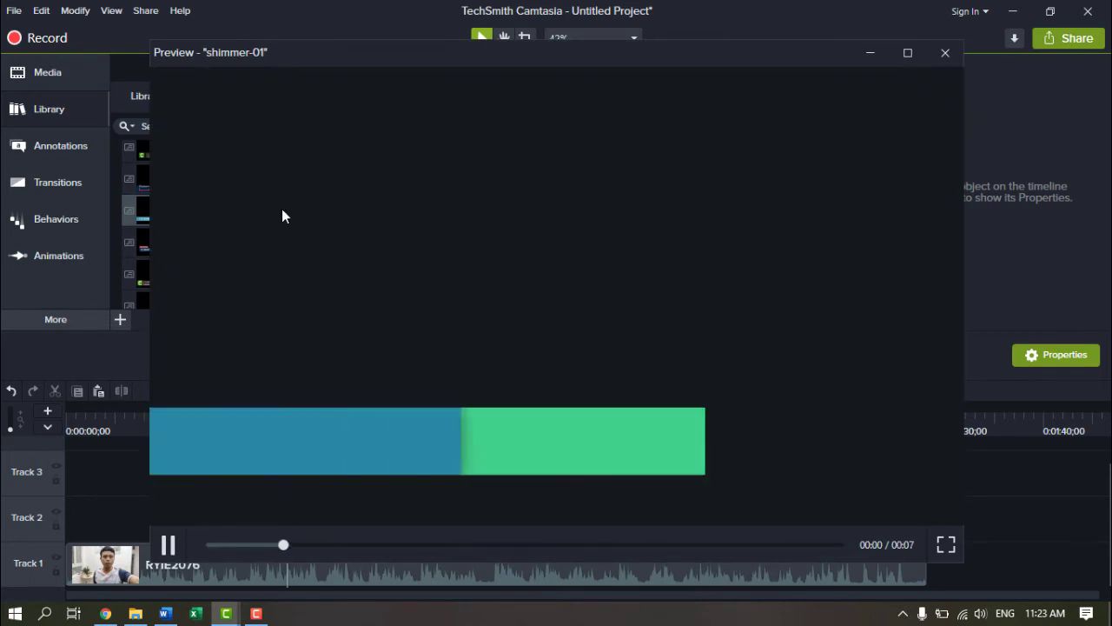
pyautogui.click(945, 52)
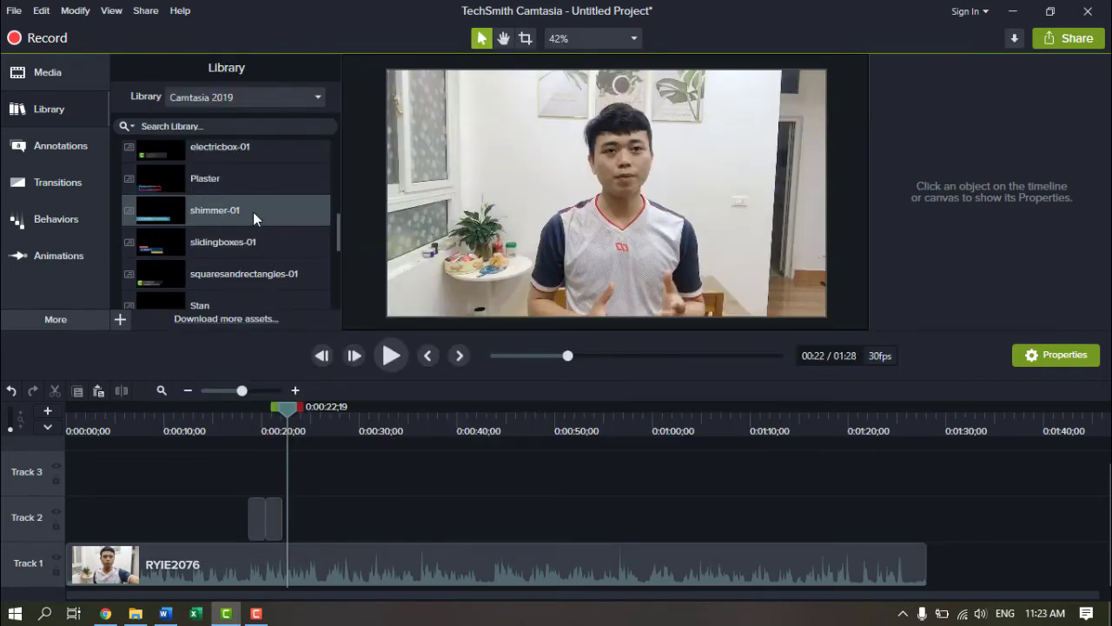
# Step: Add the shimmer-01 lower third at the start of Track 2 and show its title at 0:00:03;20
pyautogui.moveTo(261, 212); pyautogui.dragTo(57, 522)
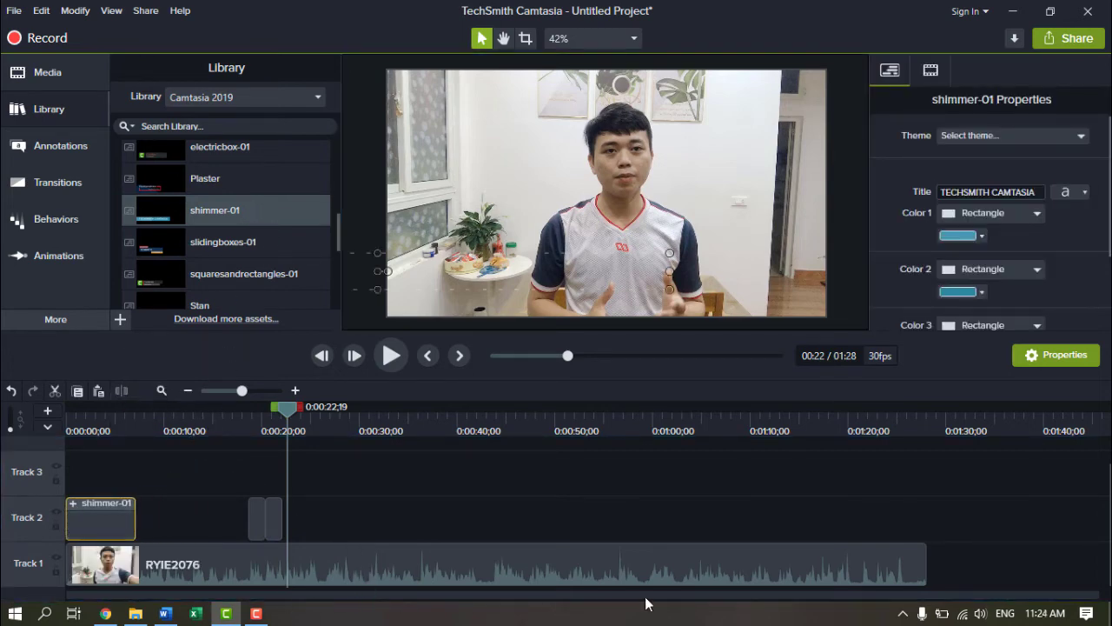
pyautogui.click(155, 512)
pyautogui.click(100, 512)
pyautogui.moveTo(282, 415); pyautogui.dragTo(102, 417)
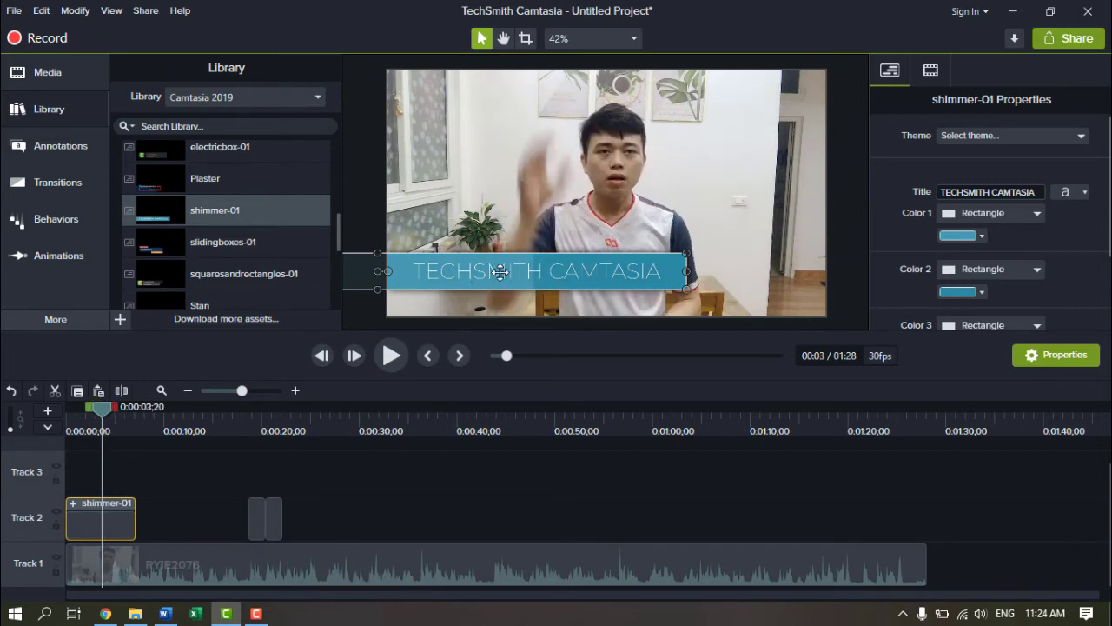
# Step: Expand the shimmer-01 group on the timeline, look through its layers and select the rectangle shape on Track 2
pyautogui.click(73, 504)
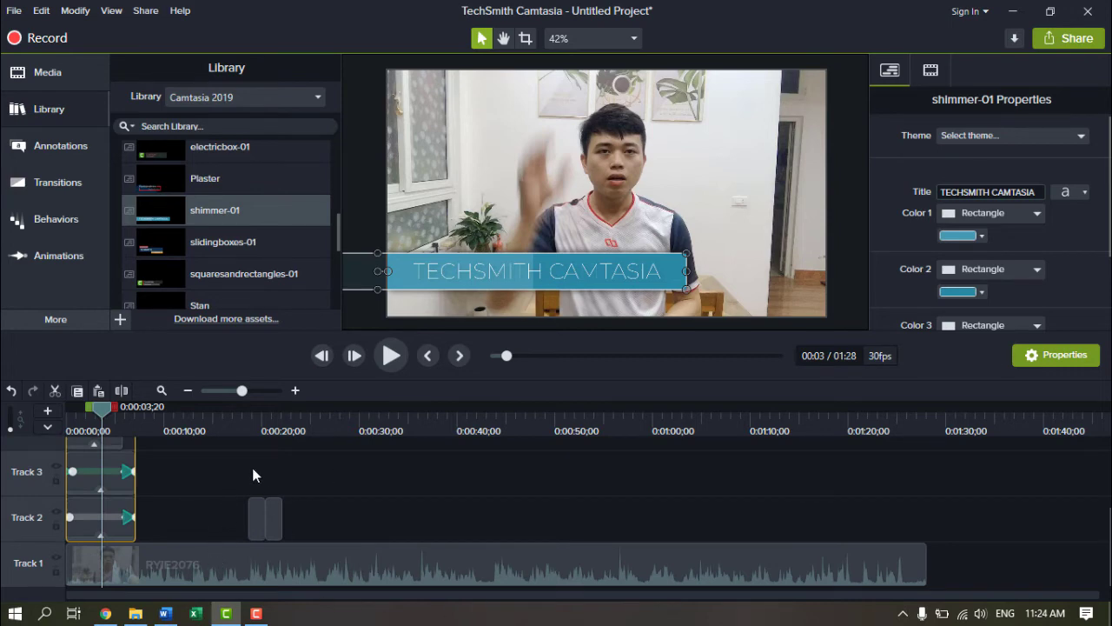
pyautogui.scroll(2, 95, 492)
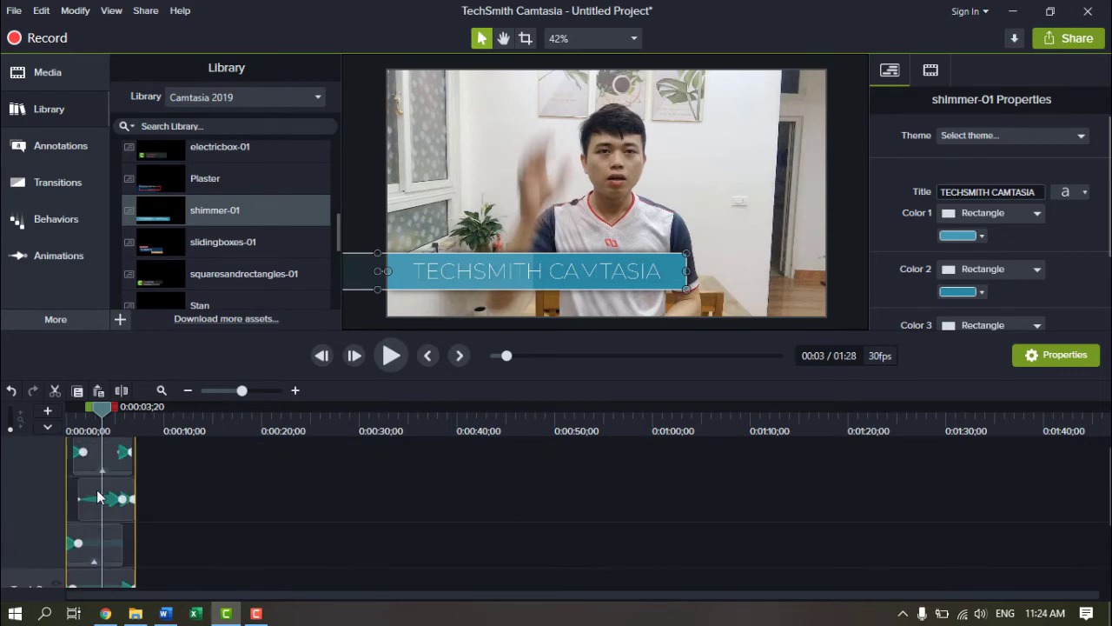
pyautogui.scroll(-2, 95, 480)
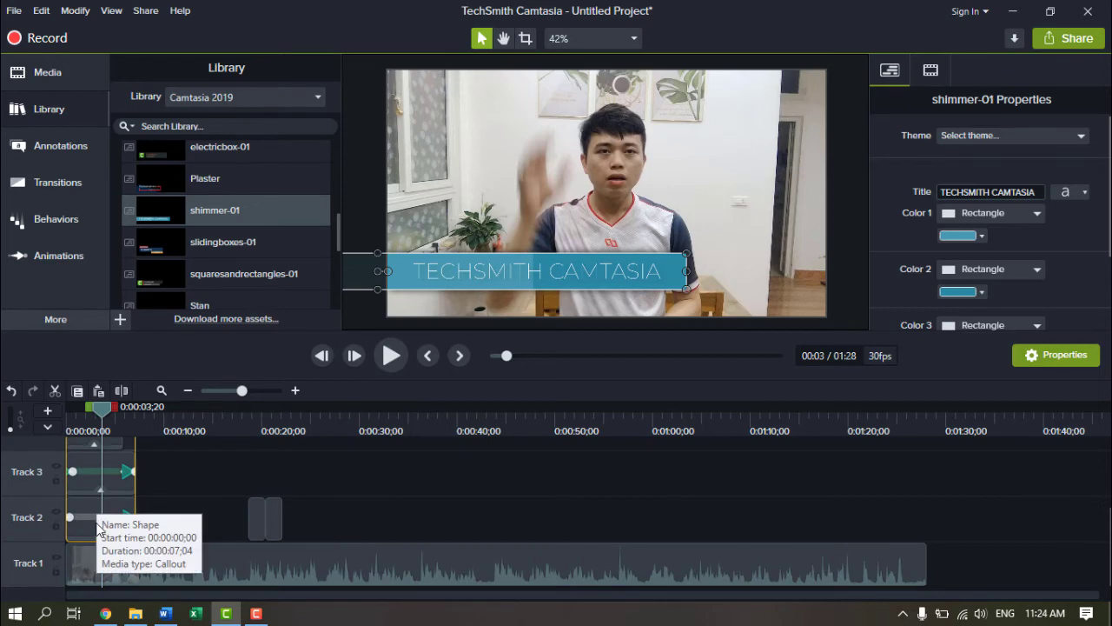
pyautogui.click(81, 520)
pyautogui.click(81, 520)
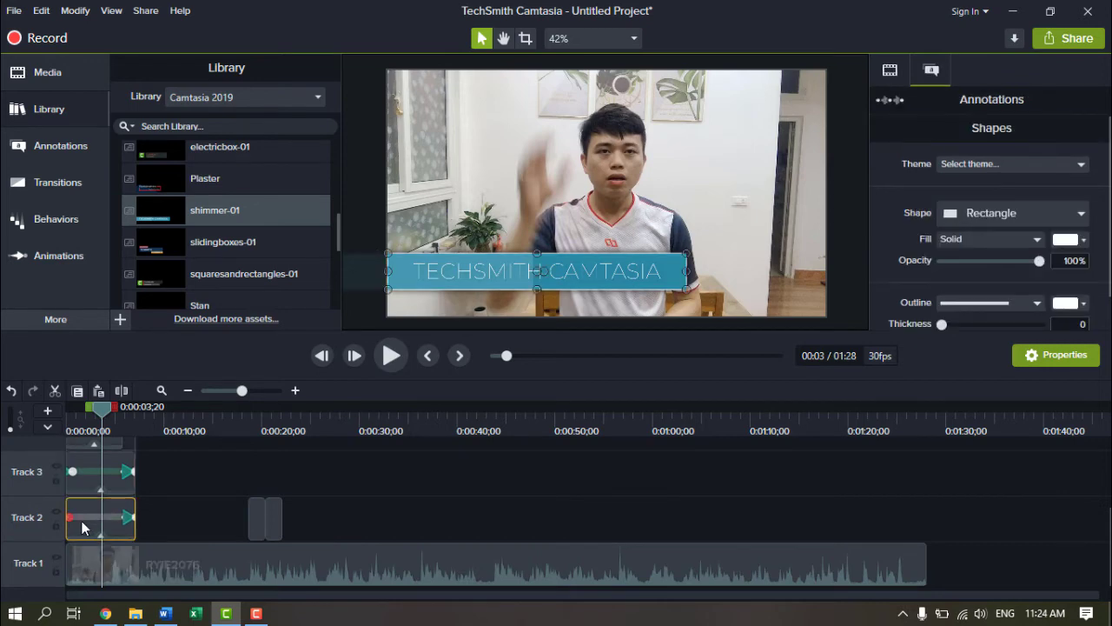
# Step: Review the opening second of the shimmer-01 animation and select its blue rectangle to find its layer on the timeline
pyautogui.hotkey('ctrl', 'Home')
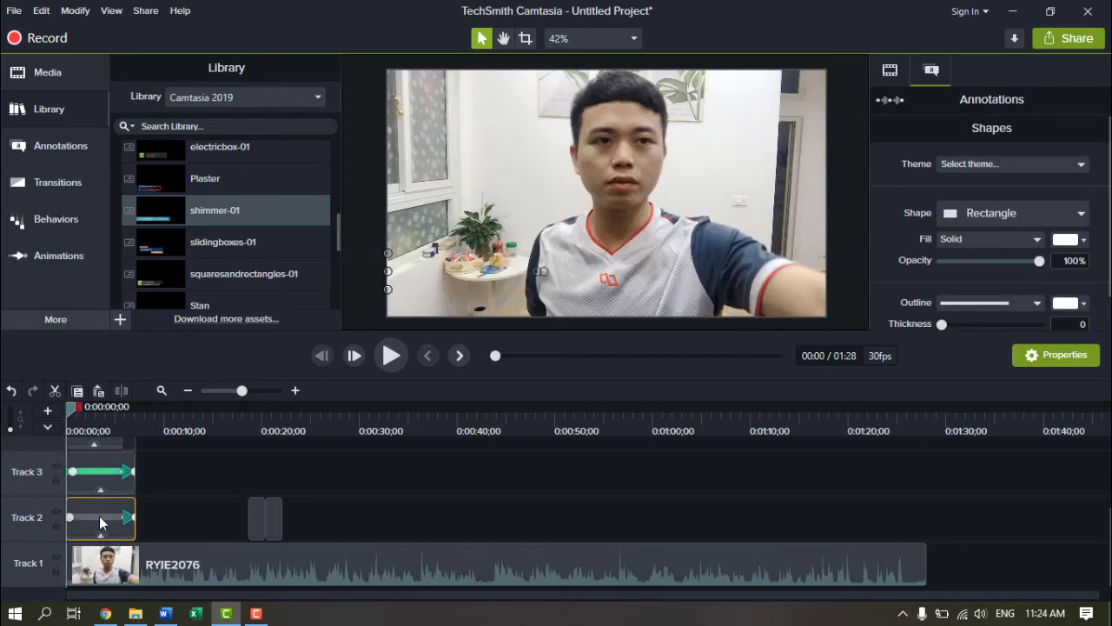
pyautogui.moveTo(70, 407); pyautogui.dragTo(77, 407)
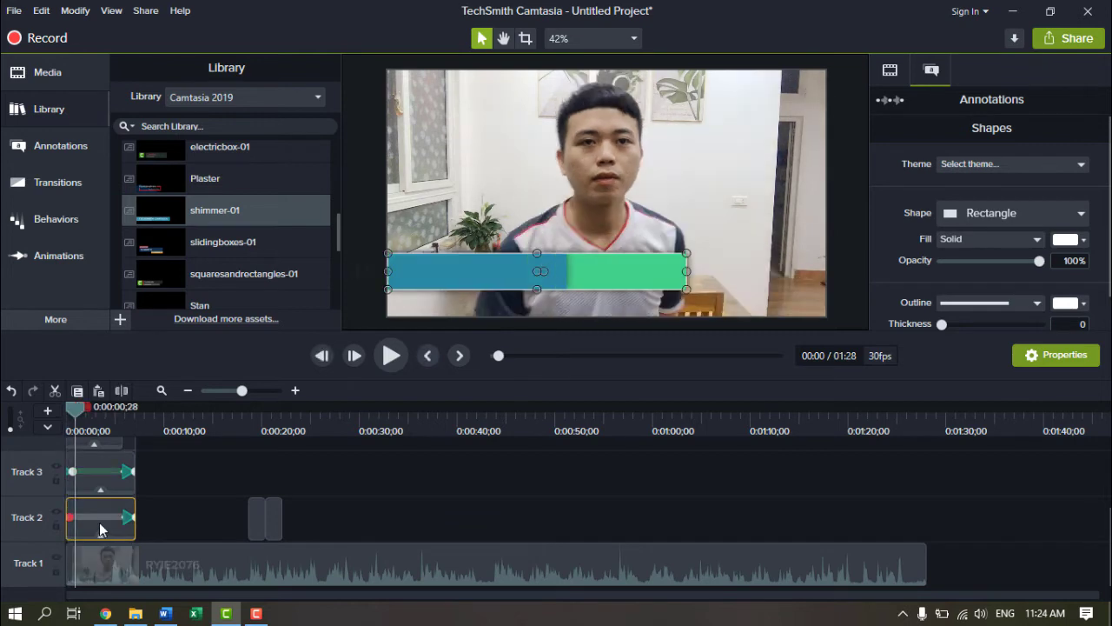
pyautogui.click(468, 276)
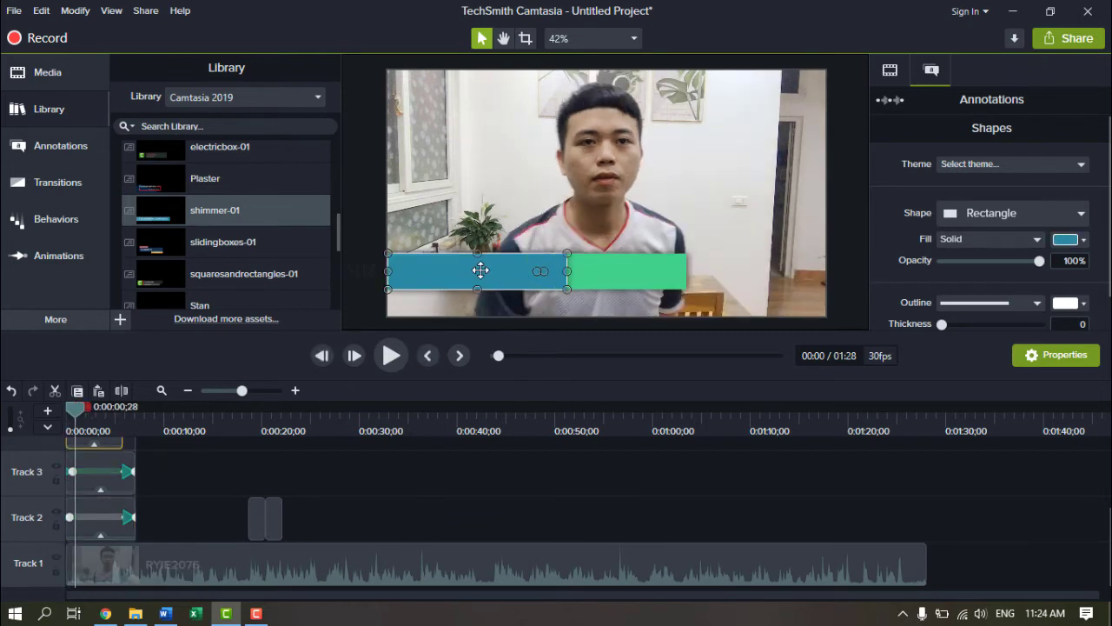
pyautogui.scroll(3, 160, 494)
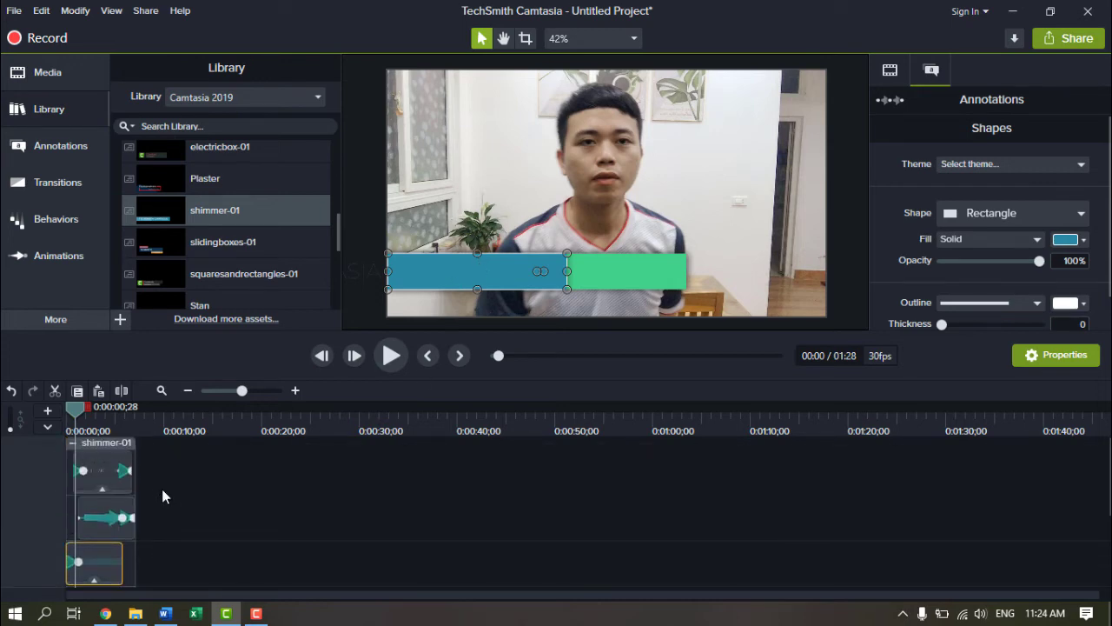
# Step: Select the shimmer-01 title layer, show it at 0:00:02;10 and replace its text with the presenter's nickname
pyautogui.click(96, 470)
pyautogui.click(77, 406)
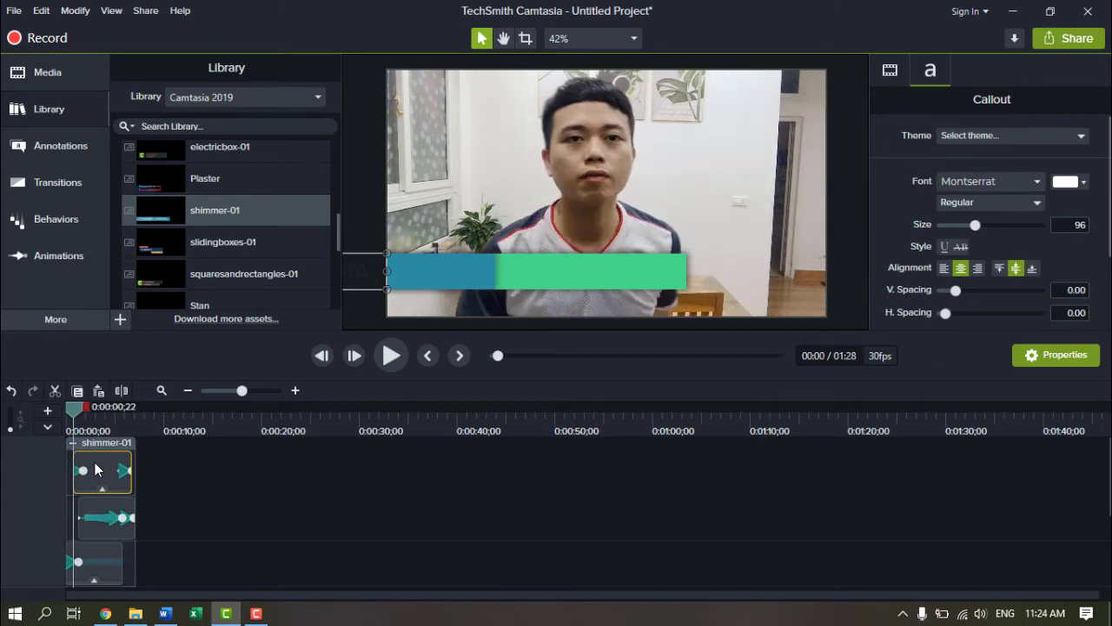
pyautogui.moveTo(70, 408); pyautogui.dragTo(86, 409)
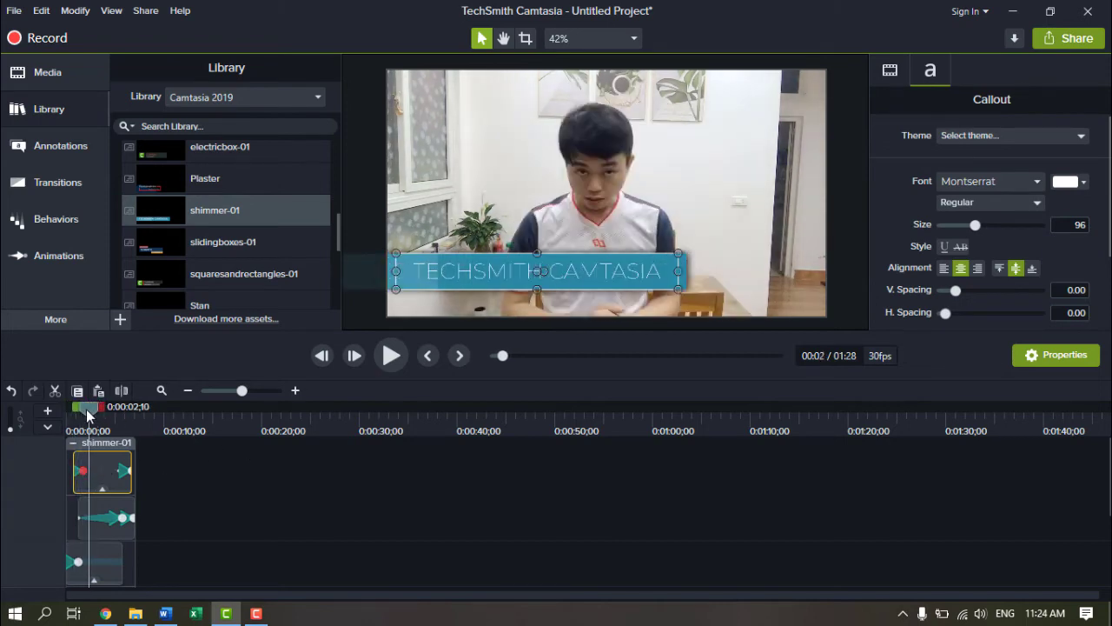
pyautogui.doubleClick(482, 271)
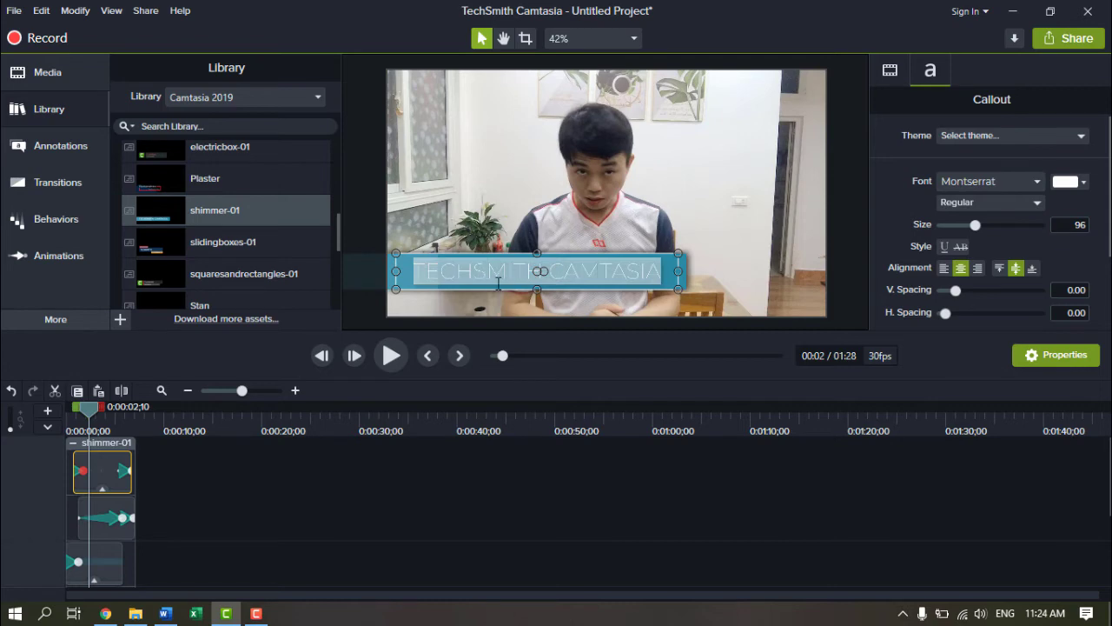
pyautogui.press('BackSpace')
pyautogui.write('cuw')
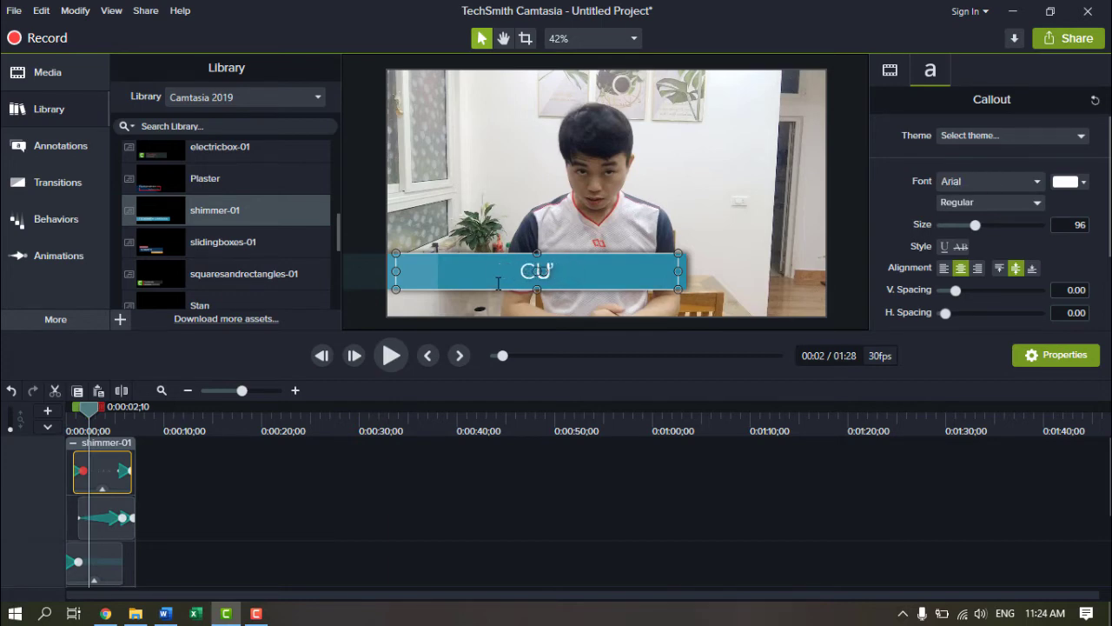
pyautogui.write('ast tuwr')
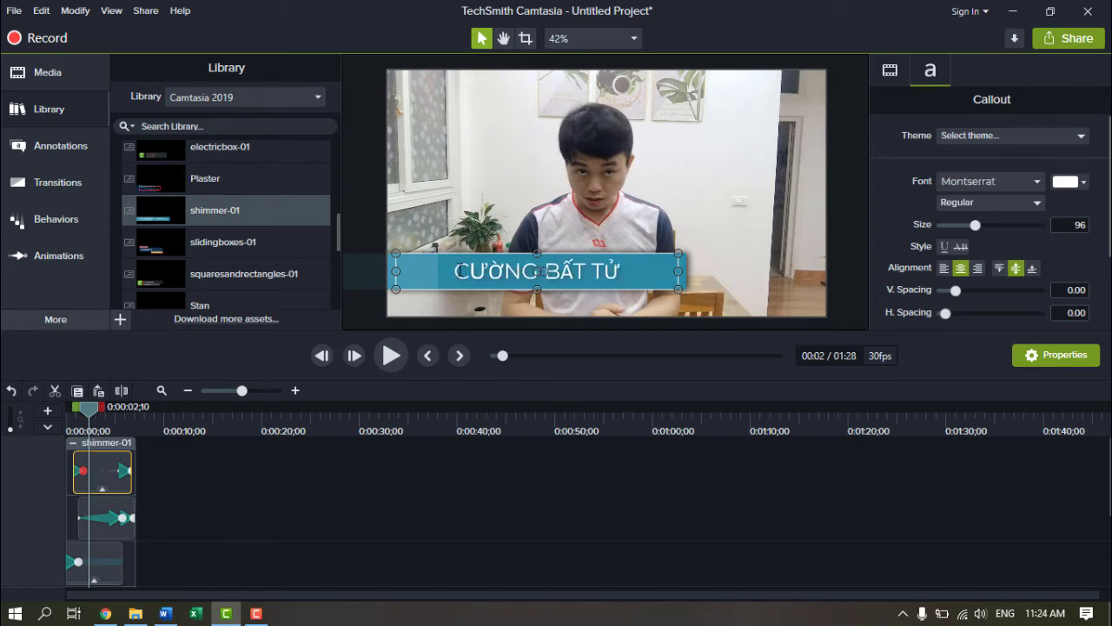
# Step: Try the UTM Bell and UTM Avo fonts on the whole lower-third title
pyautogui.moveTo(455, 271); pyautogui.dragTo(628, 277)
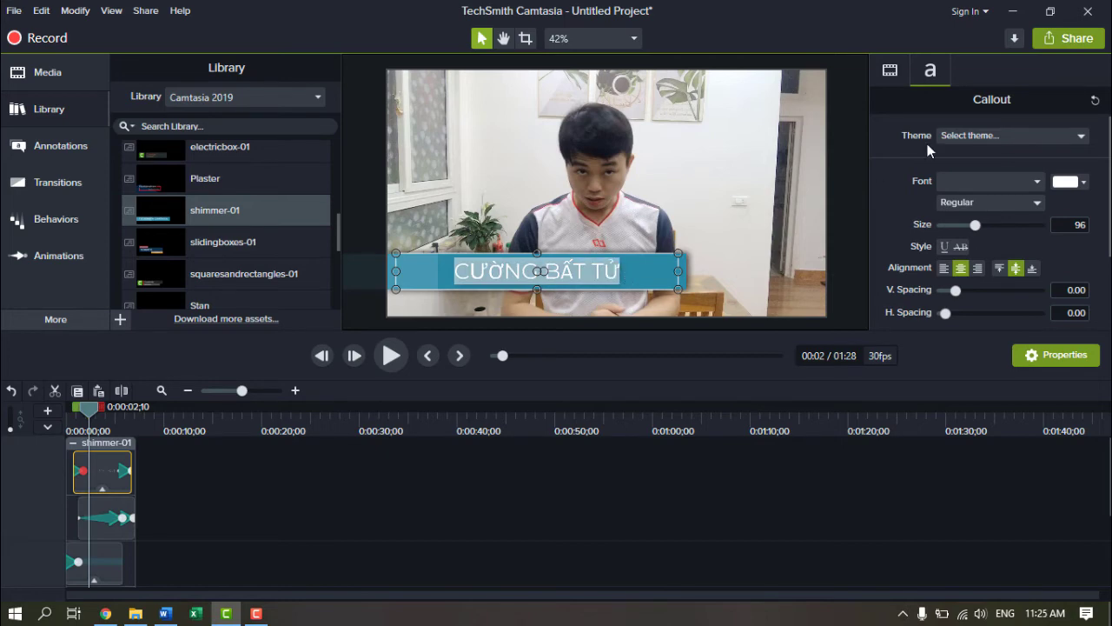
pyautogui.click(1082, 136)
pyautogui.click(1083, 139)
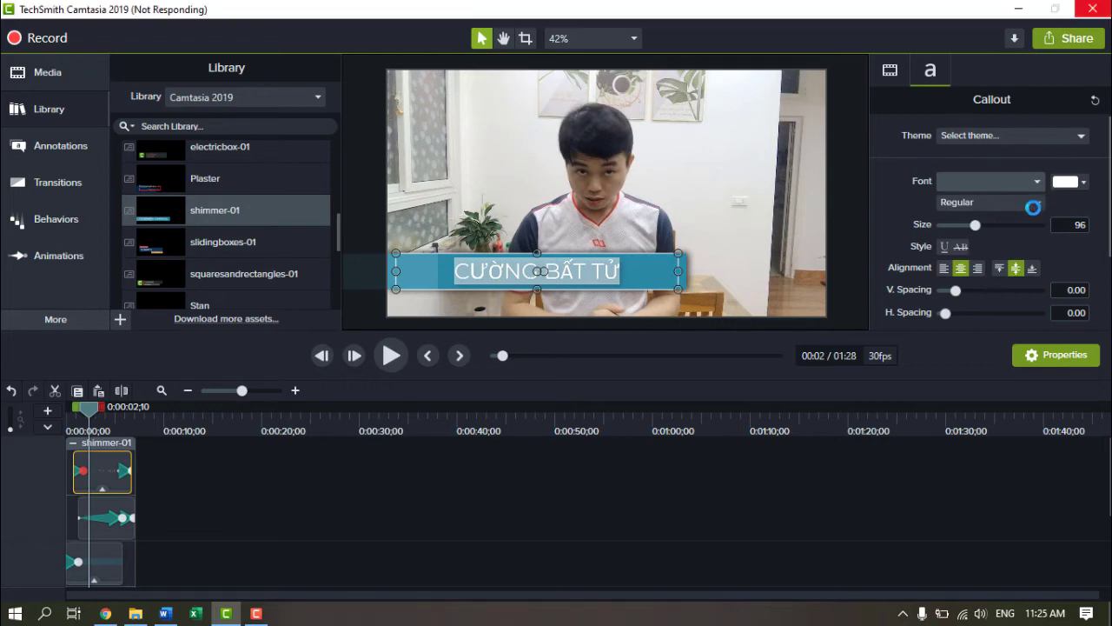
pyautogui.click(1012, 182)
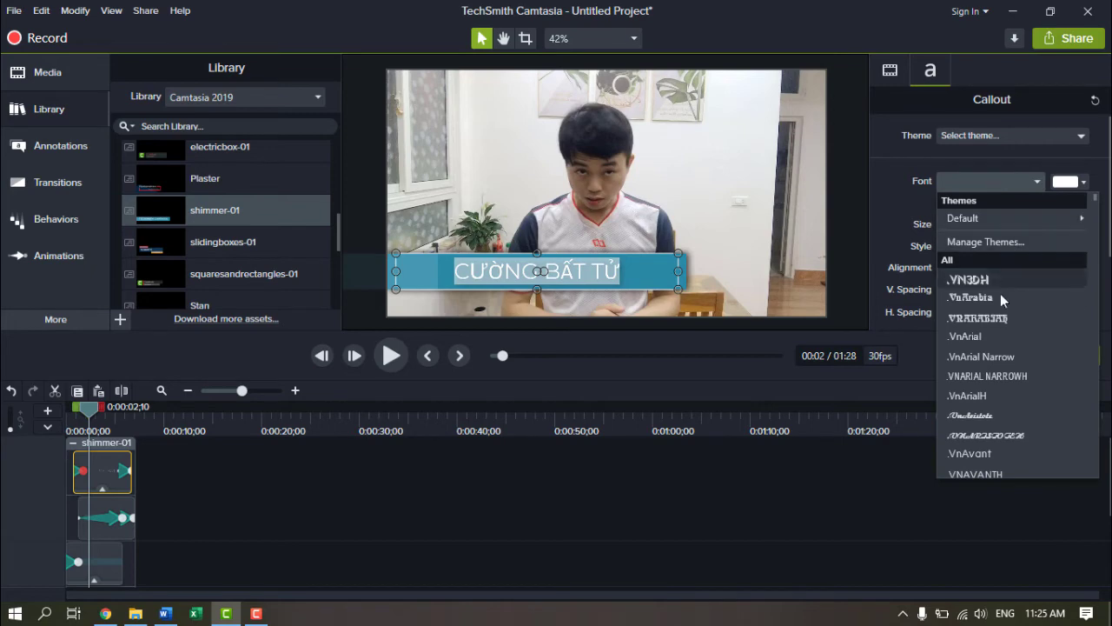
pyautogui.scroll(-6, 1003, 298)
pyautogui.scroll(-10, 1012, 330)
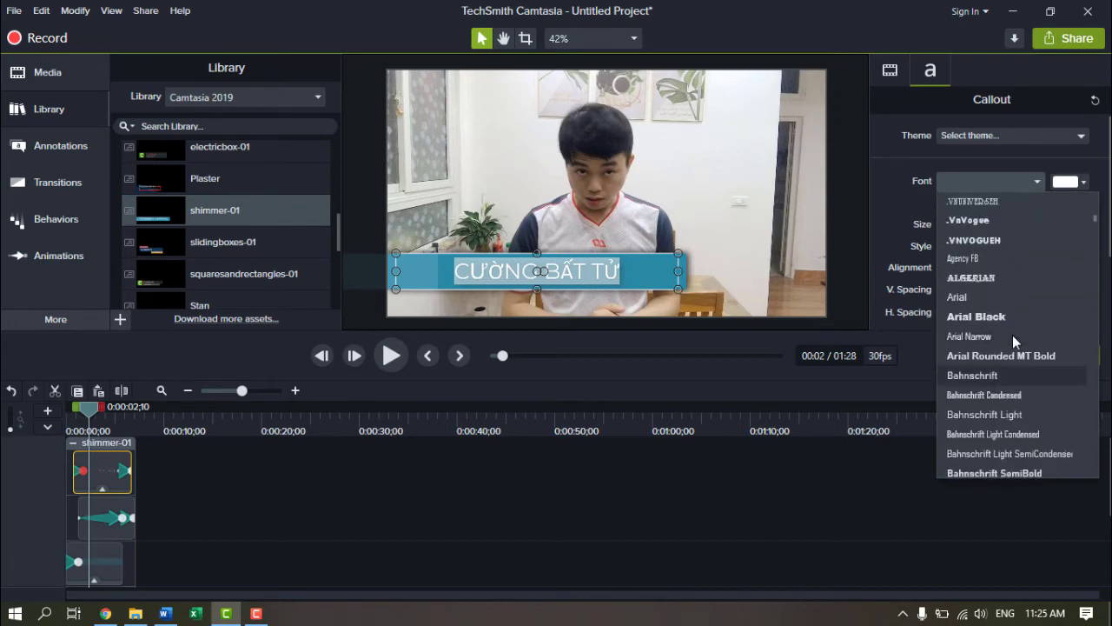
pyautogui.scroll(4, 1012, 333)
pyautogui.scroll(-5, 1012, 331)
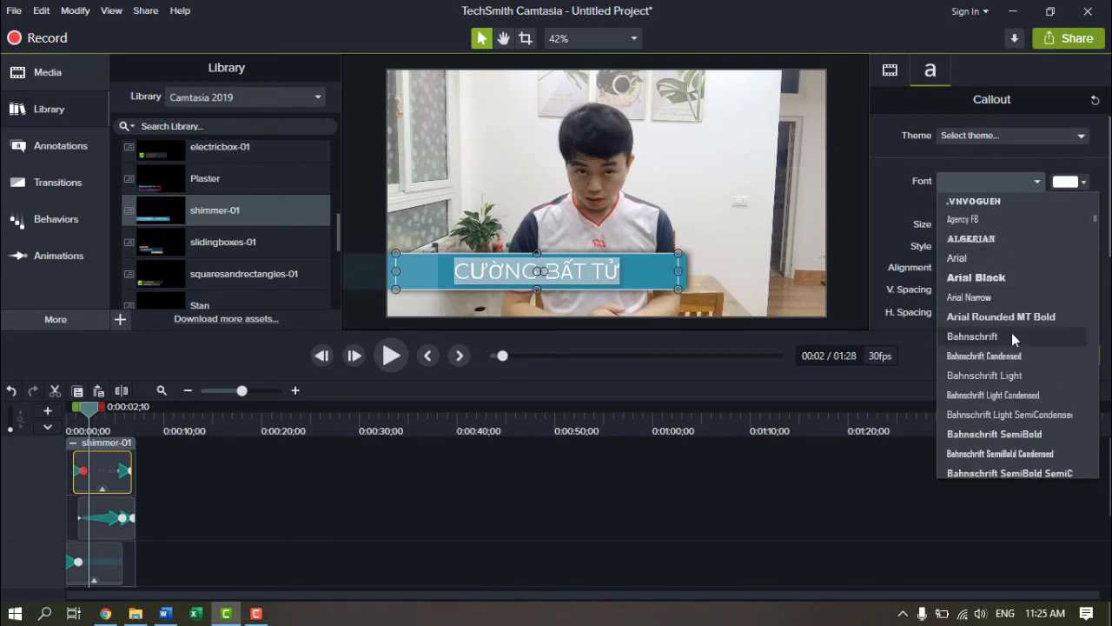
pyautogui.scroll(-9, 1011, 339)
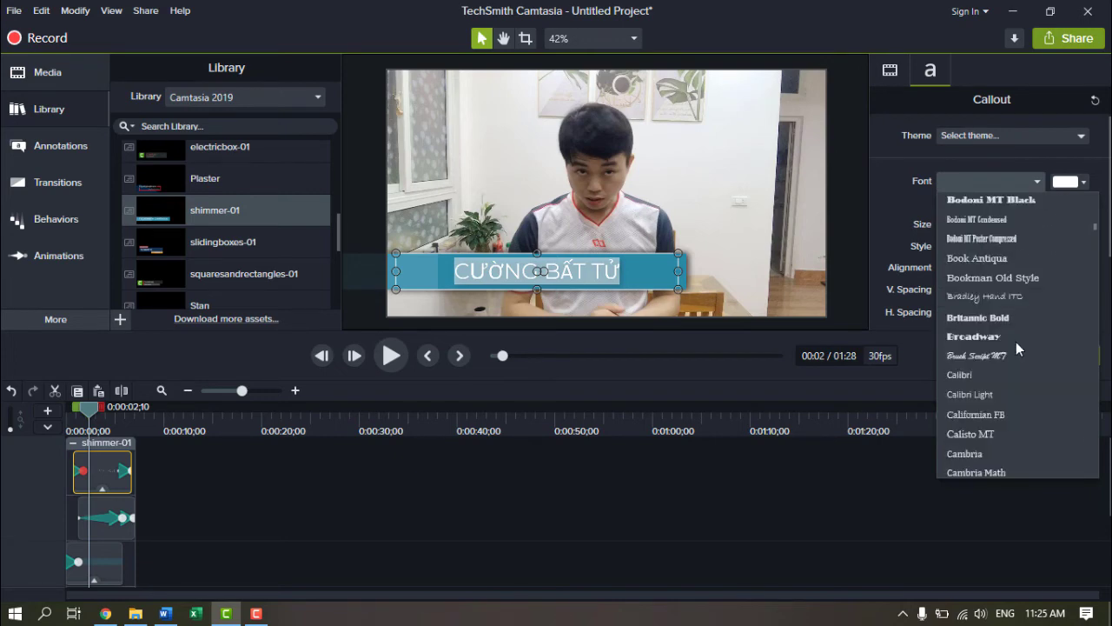
pyautogui.scroll(-12, 1019, 342)
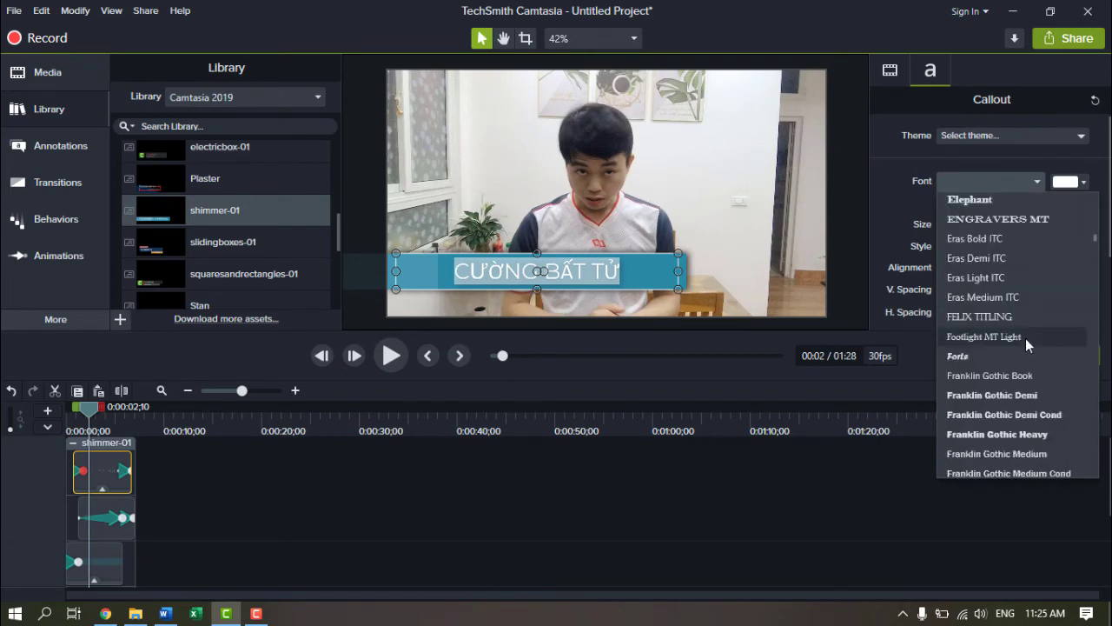
pyautogui.scroll(-12, 1025, 338)
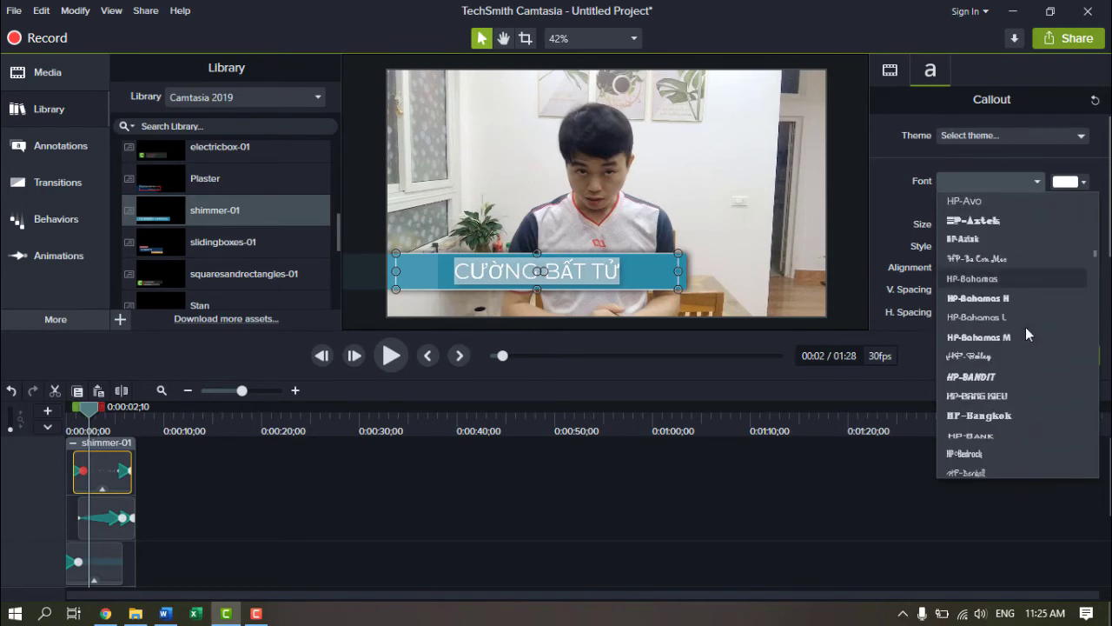
pyautogui.scroll(-12, 1025, 326)
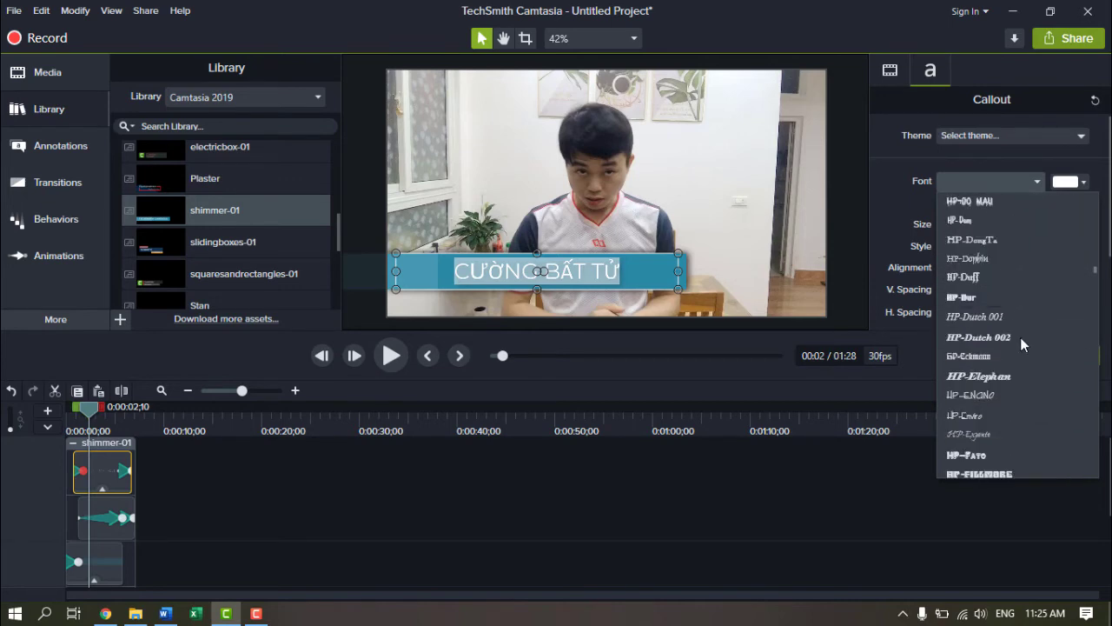
pyautogui.scroll(-12, 1020, 338)
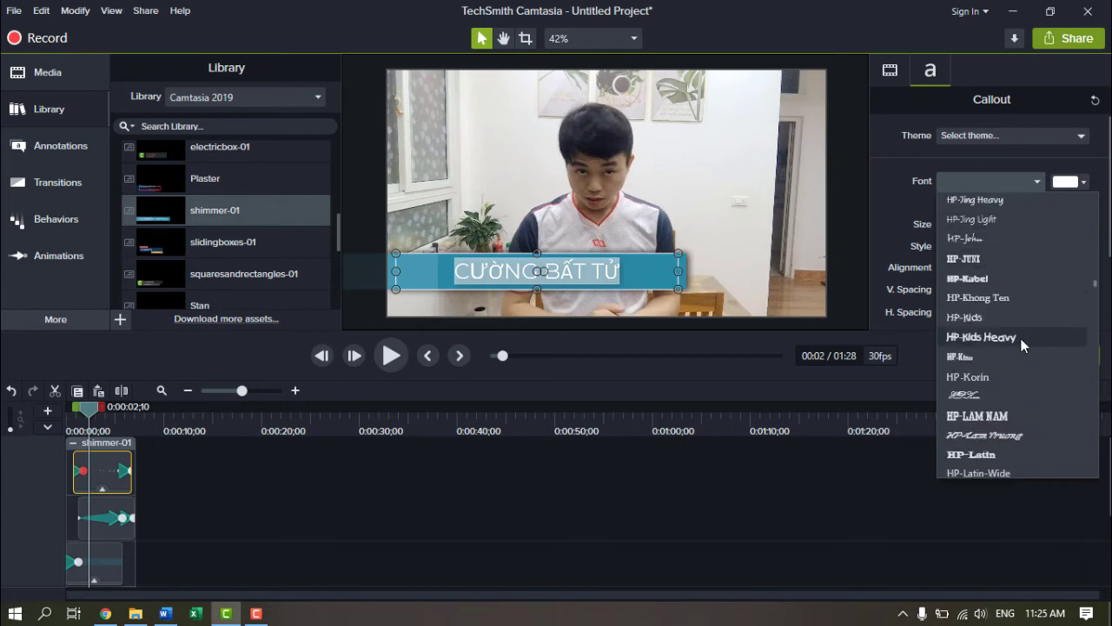
pyautogui.scroll(-12, 1021, 339)
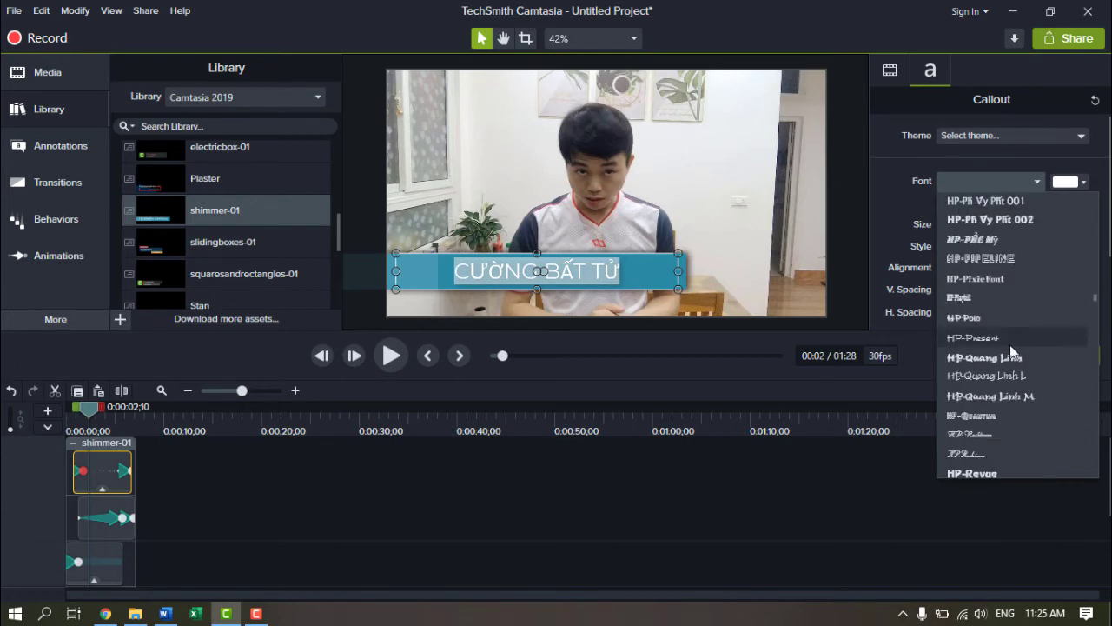
pyautogui.scroll(-12, 1009, 345)
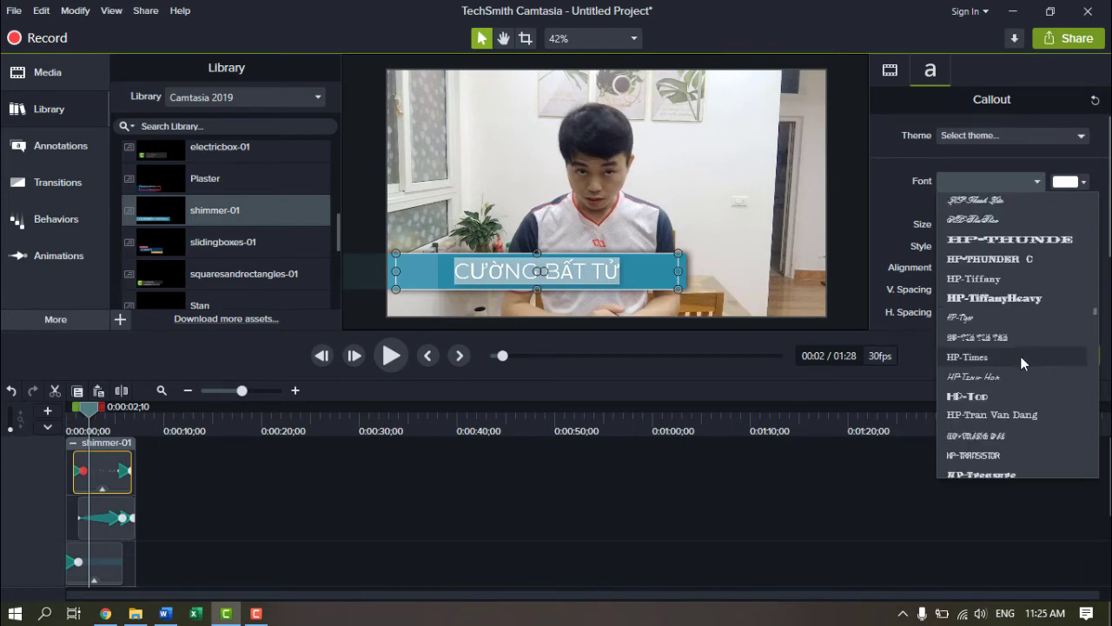
pyautogui.scroll(-12, 1020, 363)
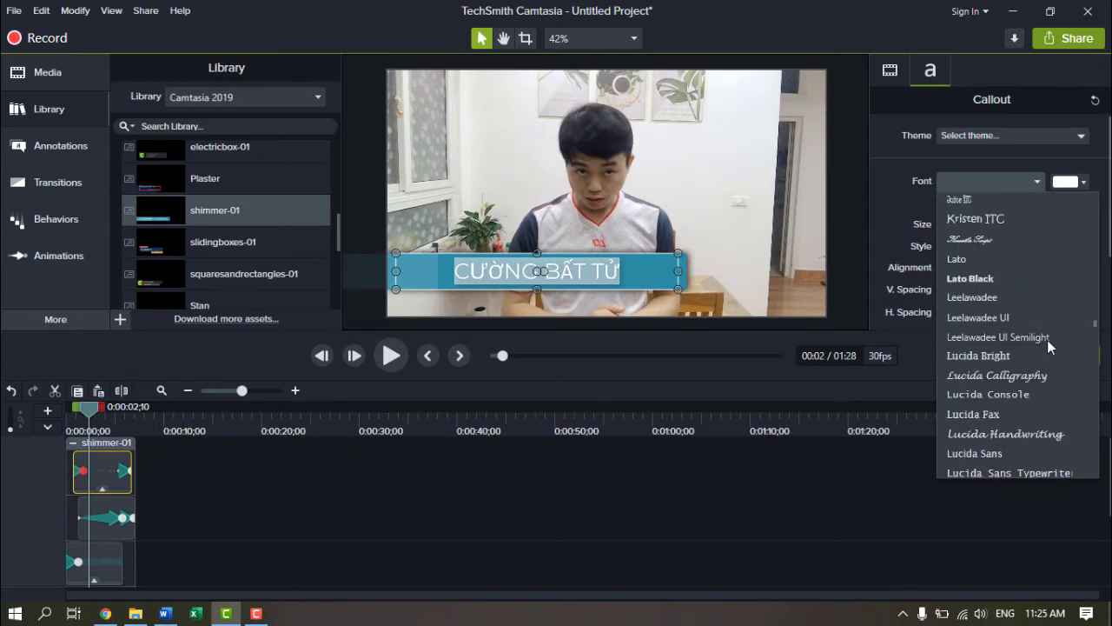
pyautogui.scroll(-10, 1047, 343)
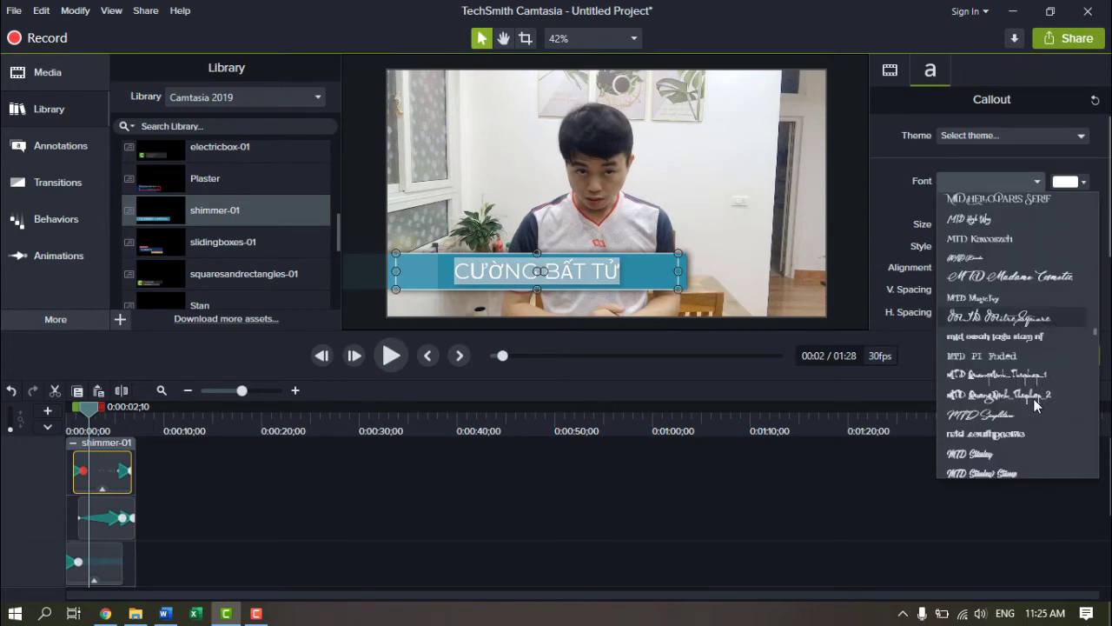
pyautogui.scroll(-8, 1036, 405)
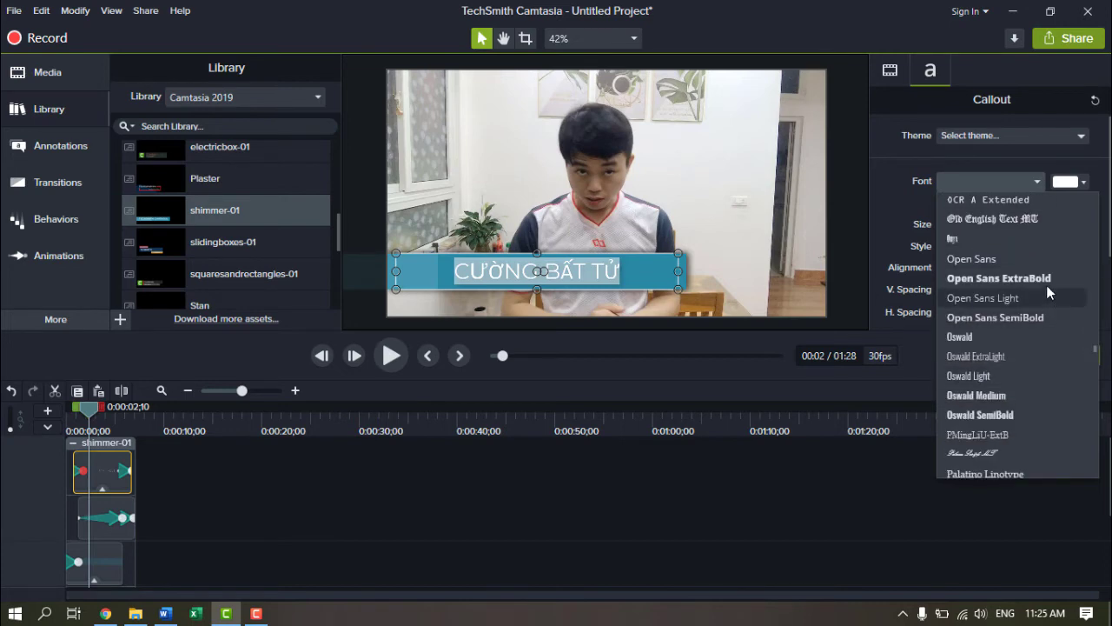
pyautogui.moveTo(1096, 351); pyautogui.dragTo(1099, 388)
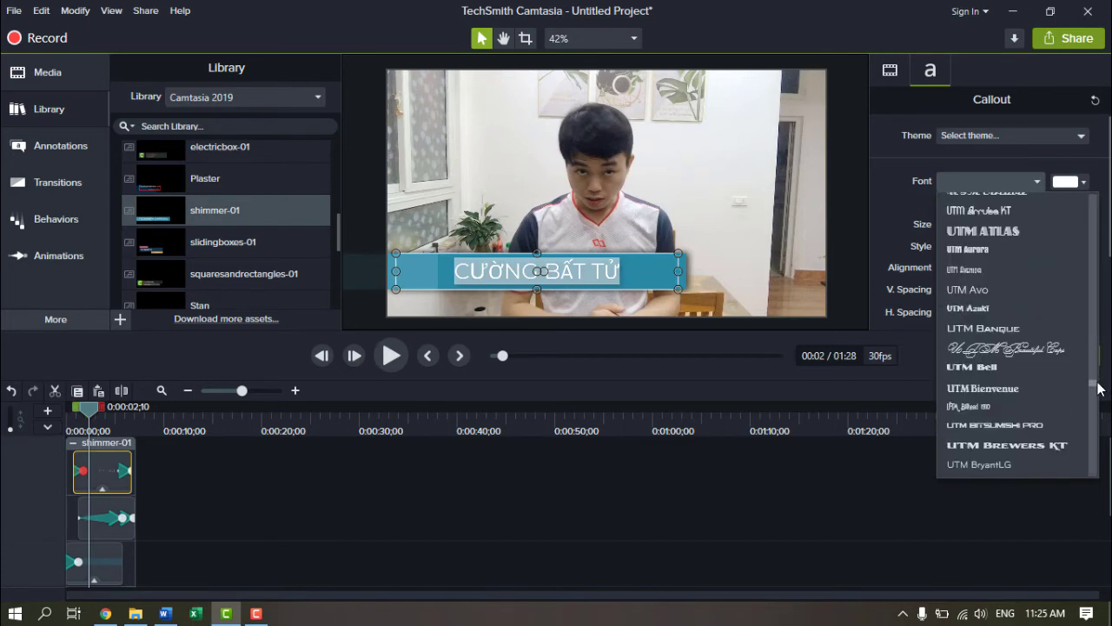
pyautogui.click(985, 366)
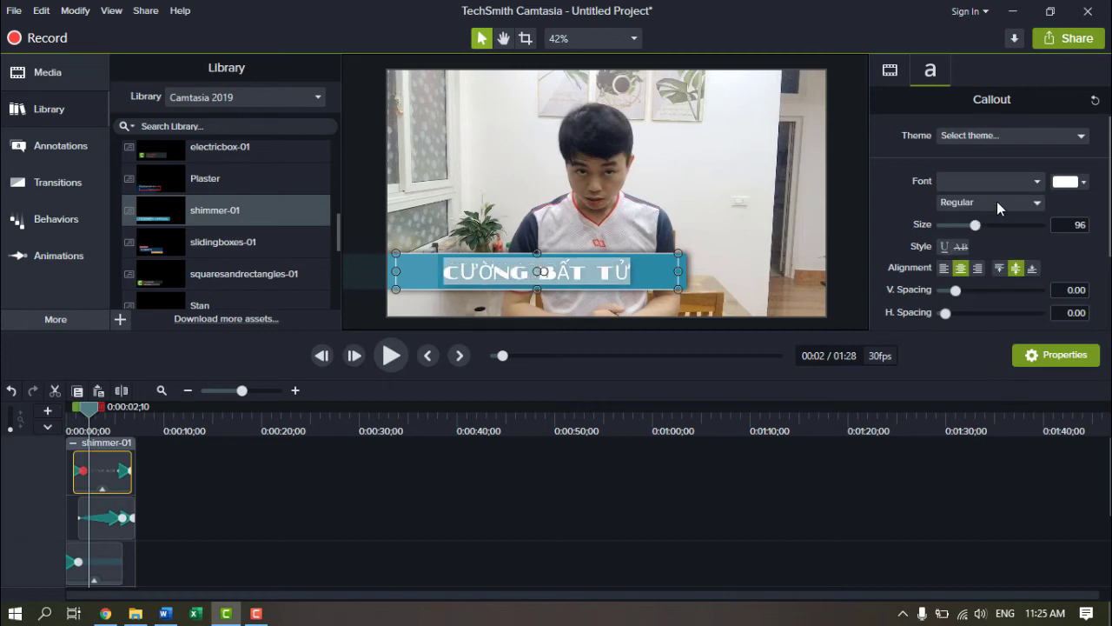
pyautogui.click(1022, 177)
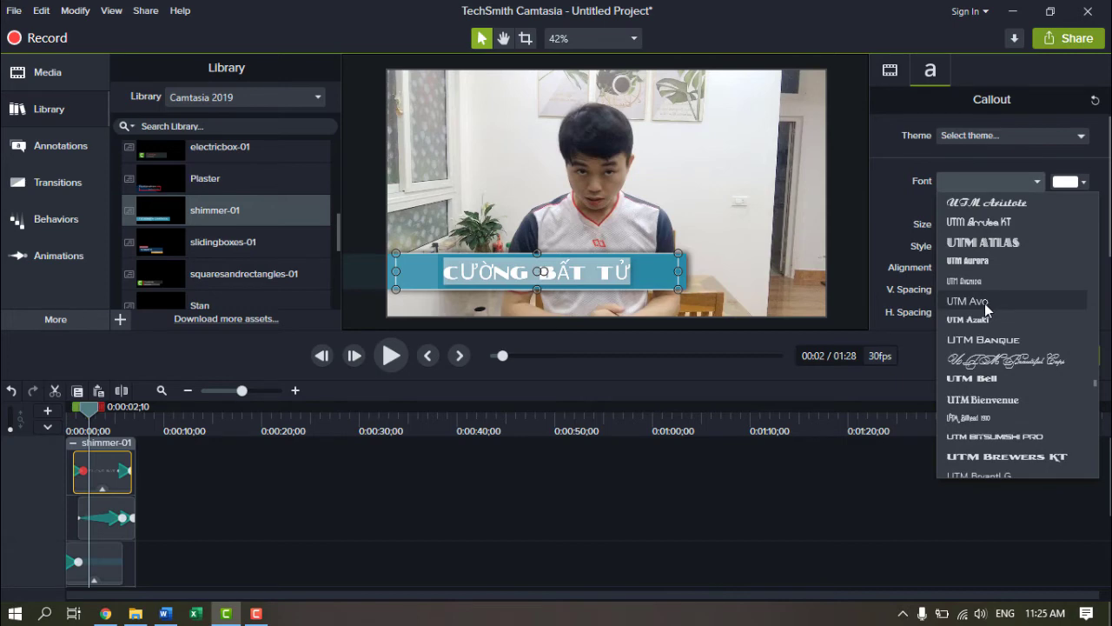
pyautogui.click(985, 302)
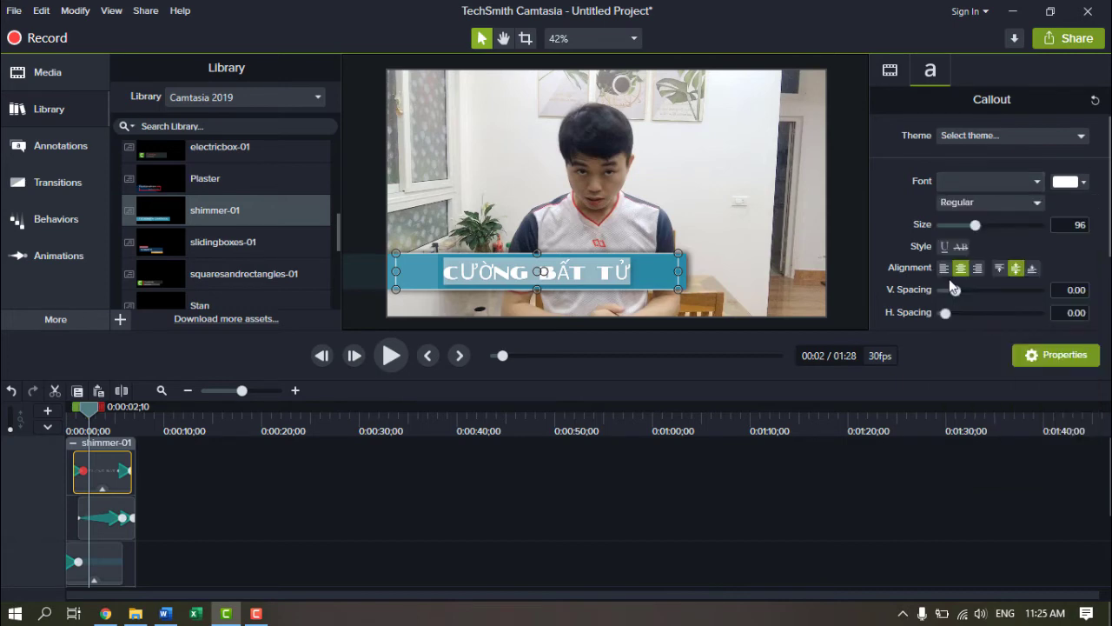
# Step: Set the lower-third title's font to Roboto Medium and return the playhead to the start of the timeline
pyautogui.click(1021, 183)
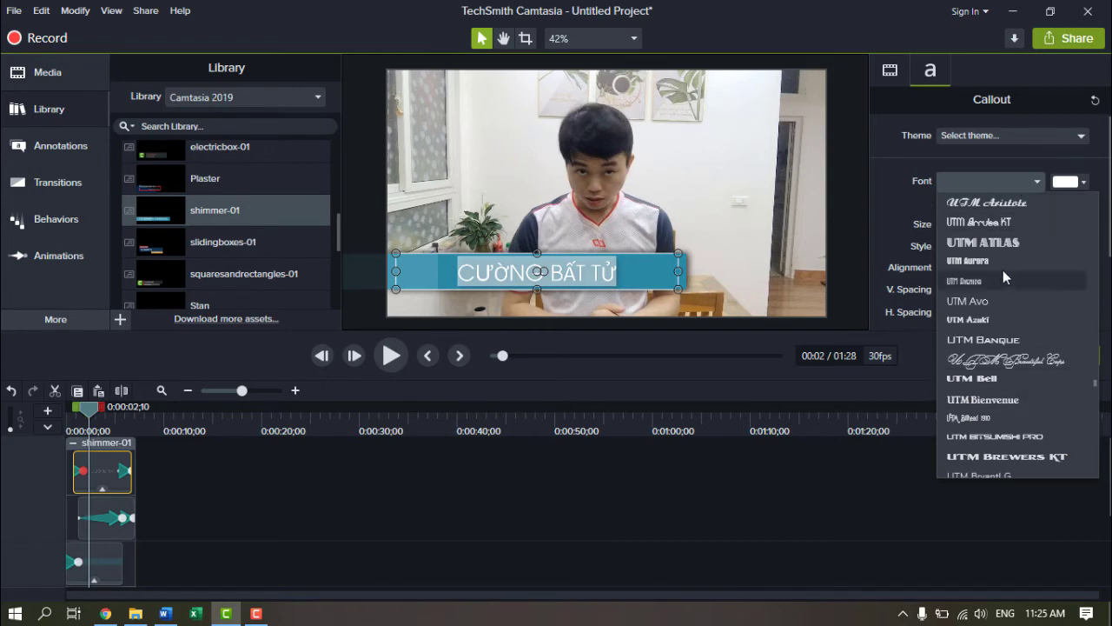
pyautogui.scroll(-3, 1068, 369)
pyautogui.moveTo(1094, 385); pyautogui.dragTo(1099, 360)
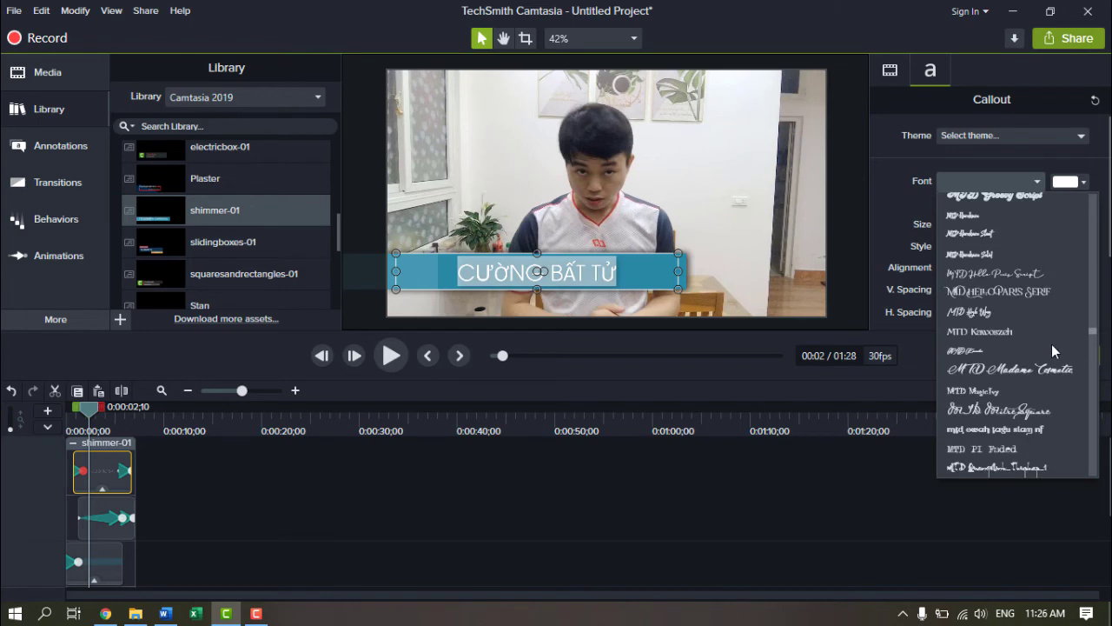
pyautogui.scroll(-10, 1041, 334)
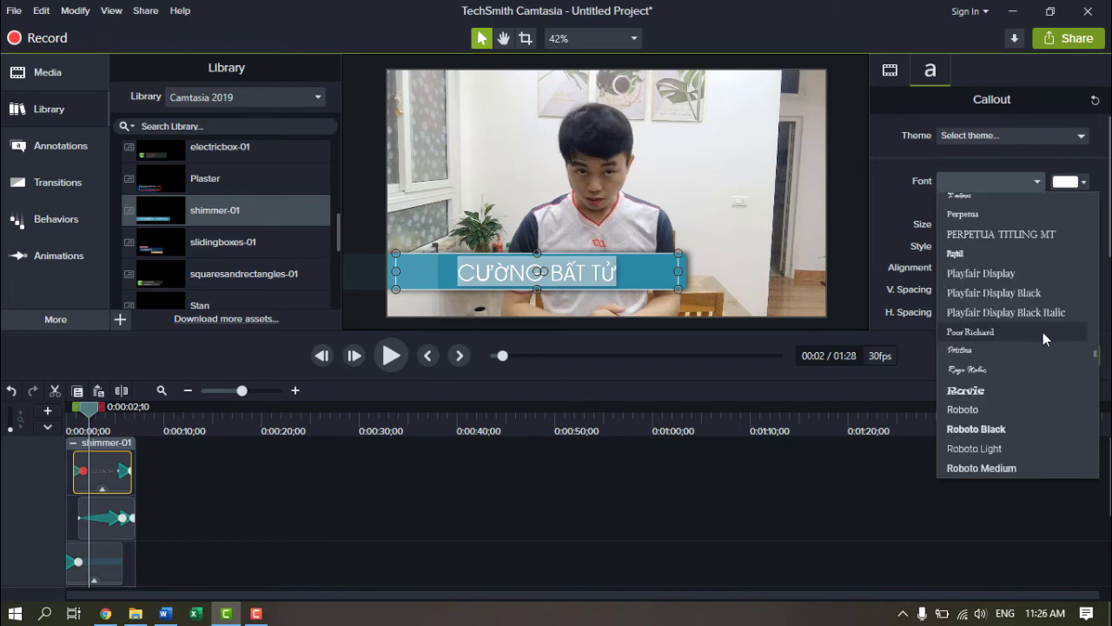
pyautogui.scroll(3, 1042, 329)
pyautogui.scroll(-4, 1044, 329)
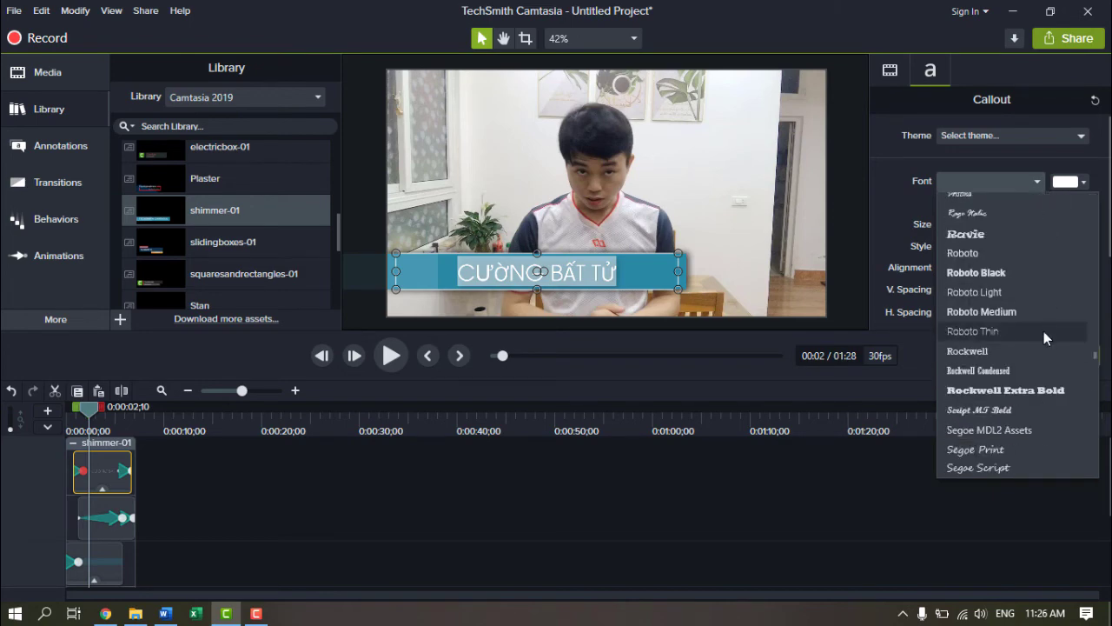
pyautogui.click(1003, 312)
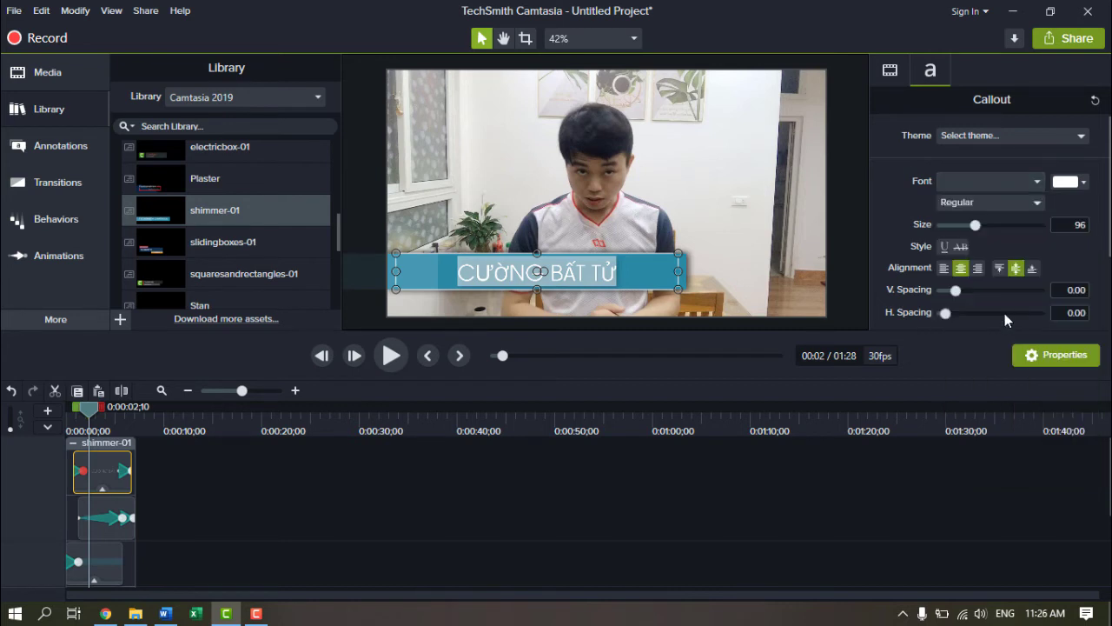
pyautogui.click(703, 277)
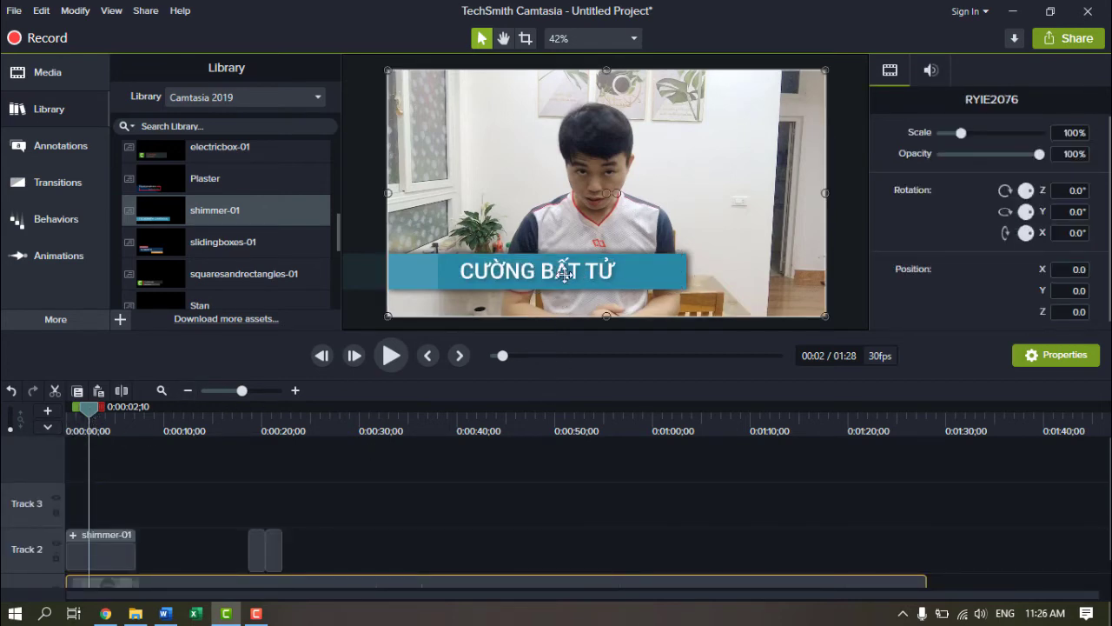
pyautogui.moveTo(87, 416); pyautogui.dragTo(69, 415)
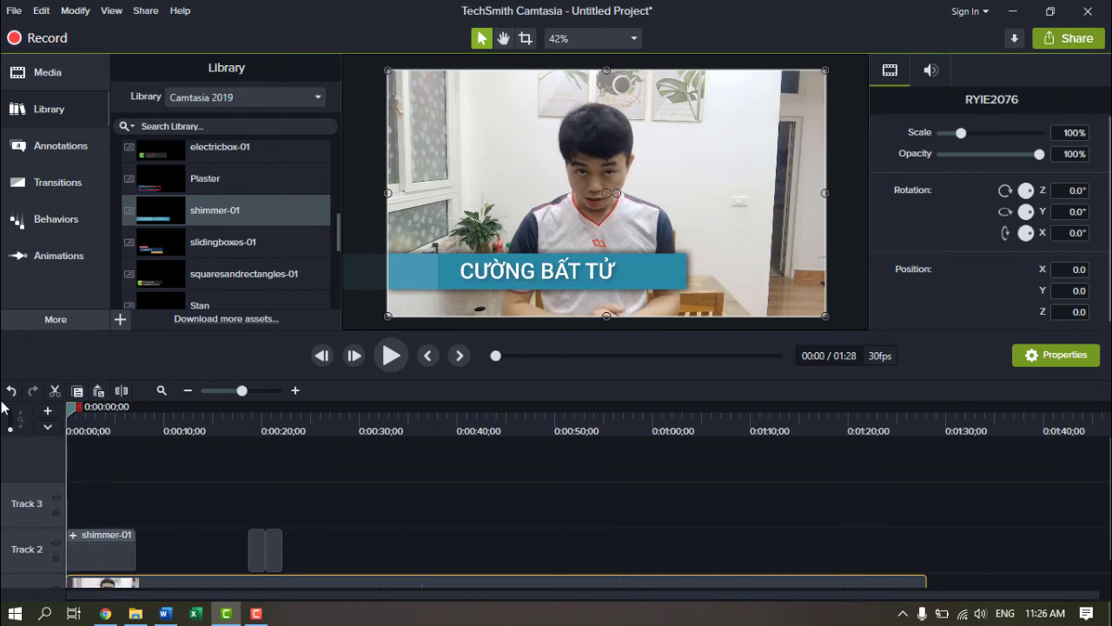
# Step: Play the first five seconds of the video to review the shimmer-01 lower third
pyautogui.press('space')
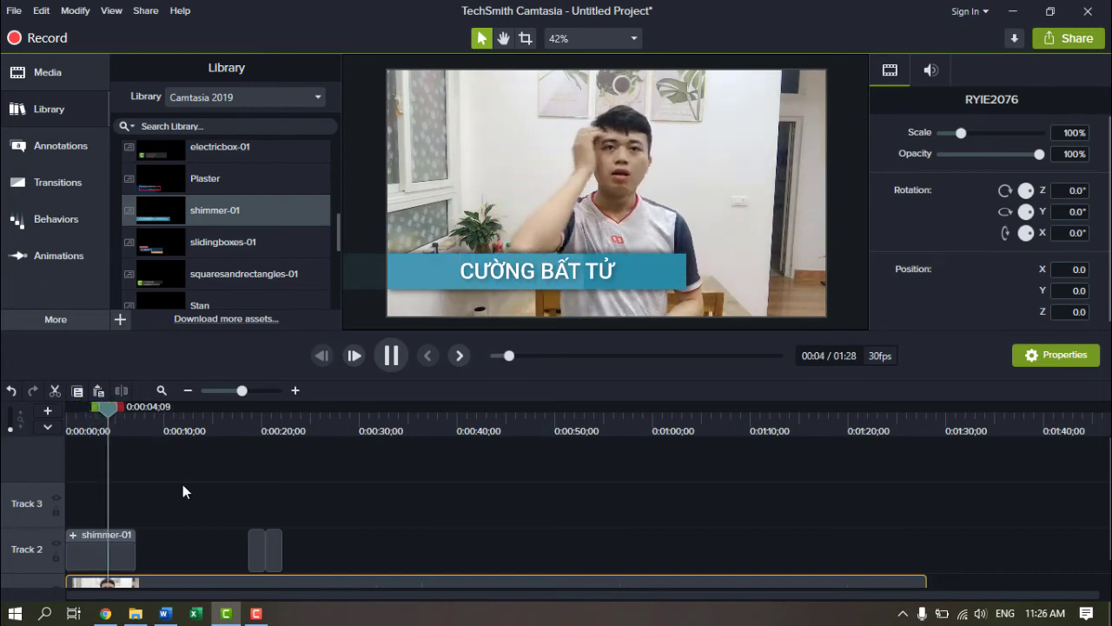
pyautogui.press('space')
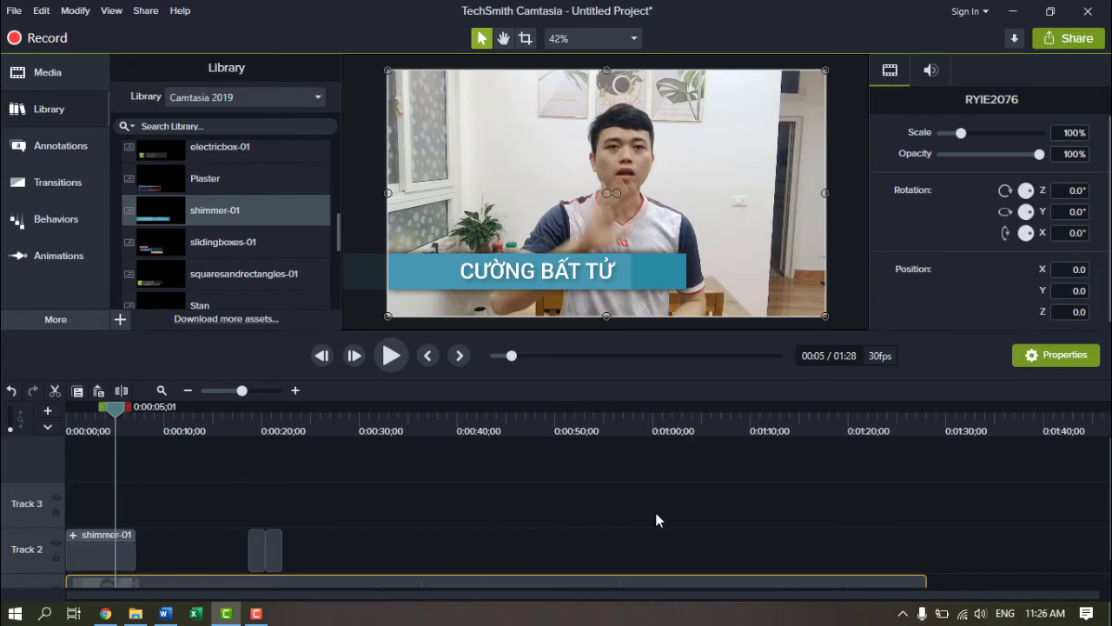
pyautogui.scroll(-1, 300, 471)
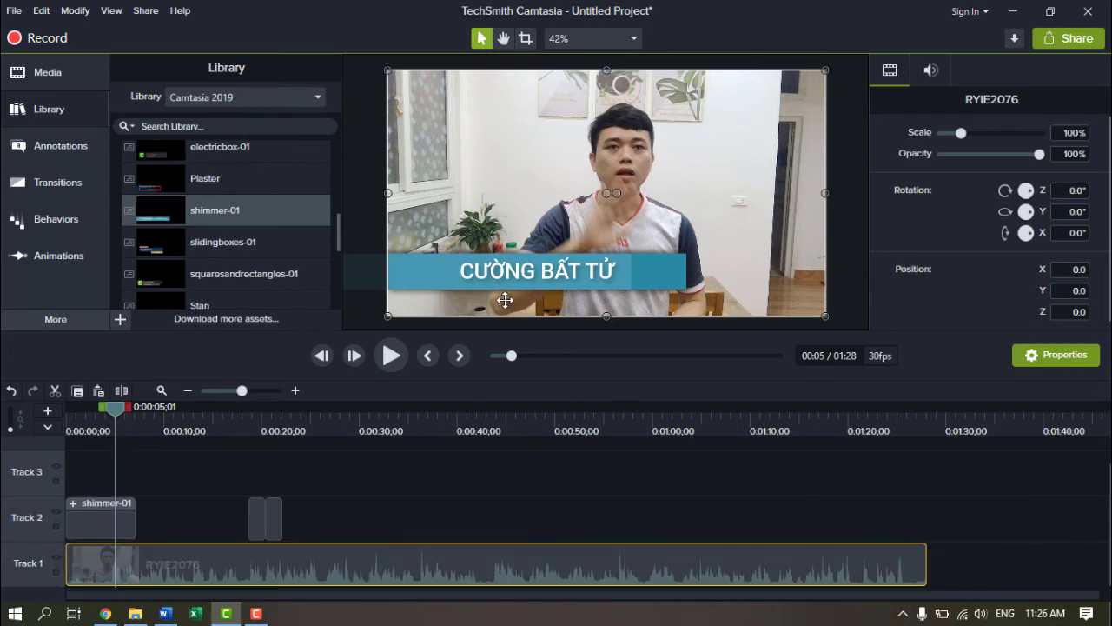
pyautogui.click(156, 470)
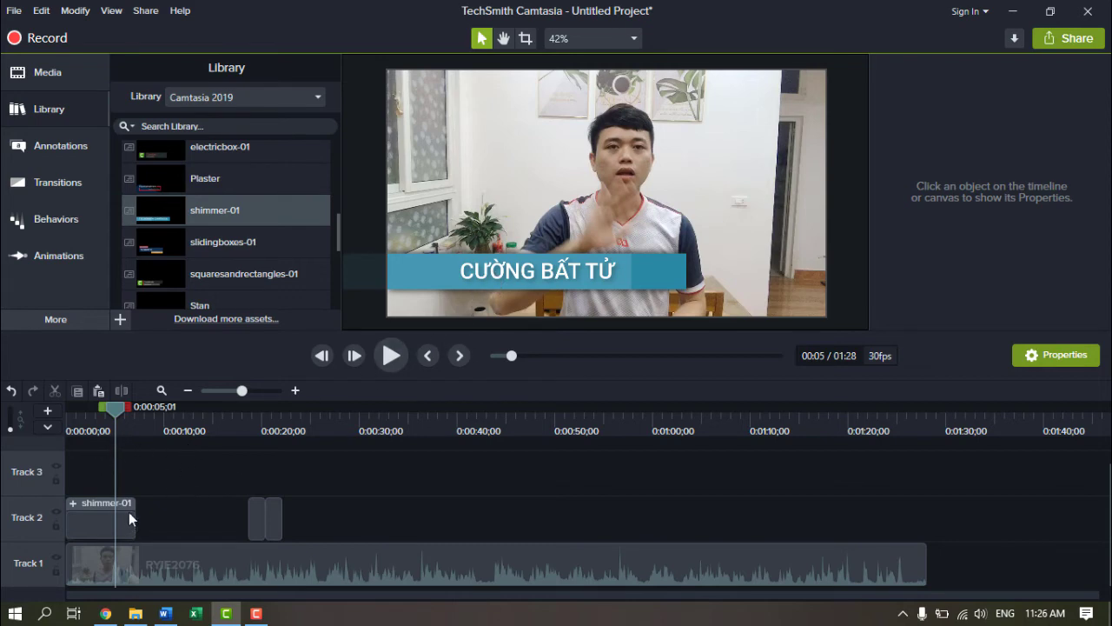
# Step: Move the shimmer-01 clip on Track 2 to start at 0:00:12;19 and shorten it to end just before the first subtitle callout
pyautogui.press('space')
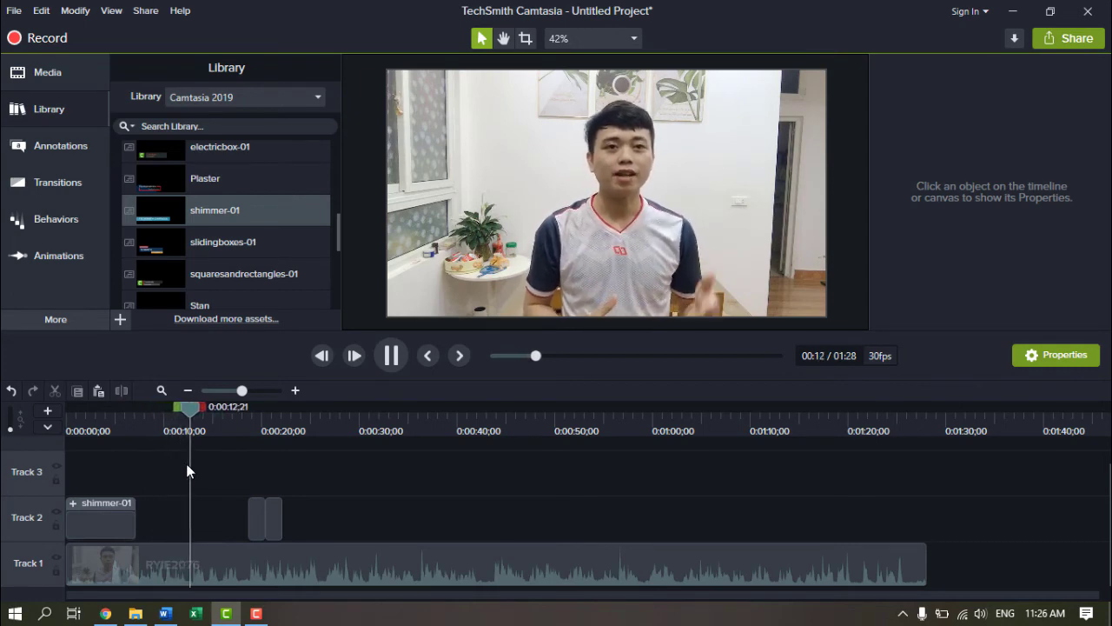
pyautogui.click(211, 414)
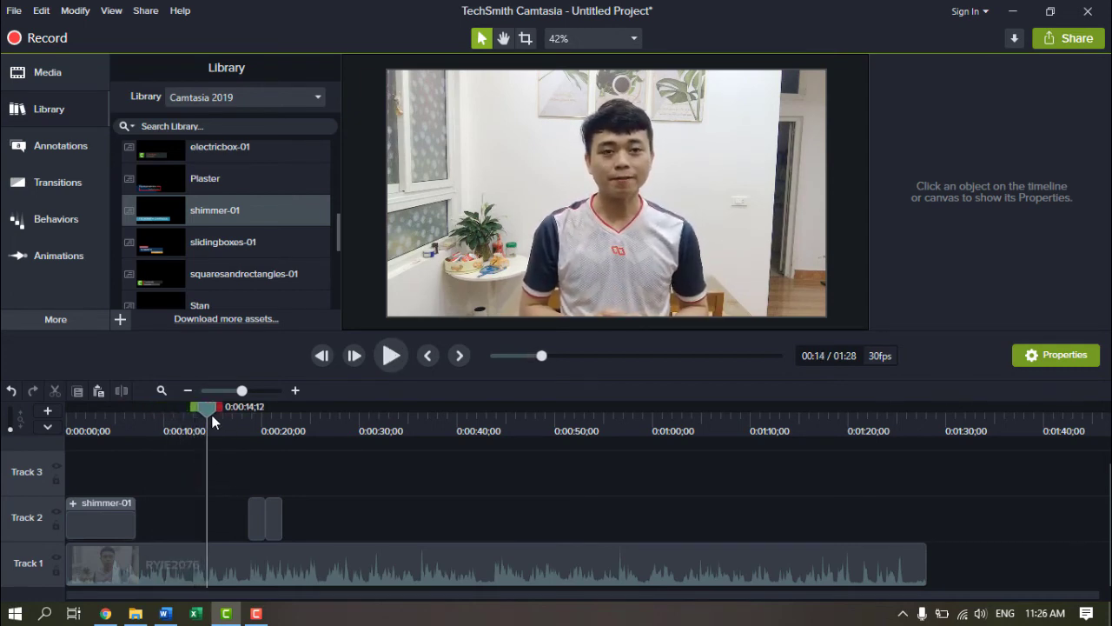
pyautogui.moveTo(211, 414)
pyautogui.mouseDown()
pyautogui.moveTo(188, 414)
pyautogui.moveTo(197, 427)
pyautogui.mouseUp()
pyautogui.click(97, 519)
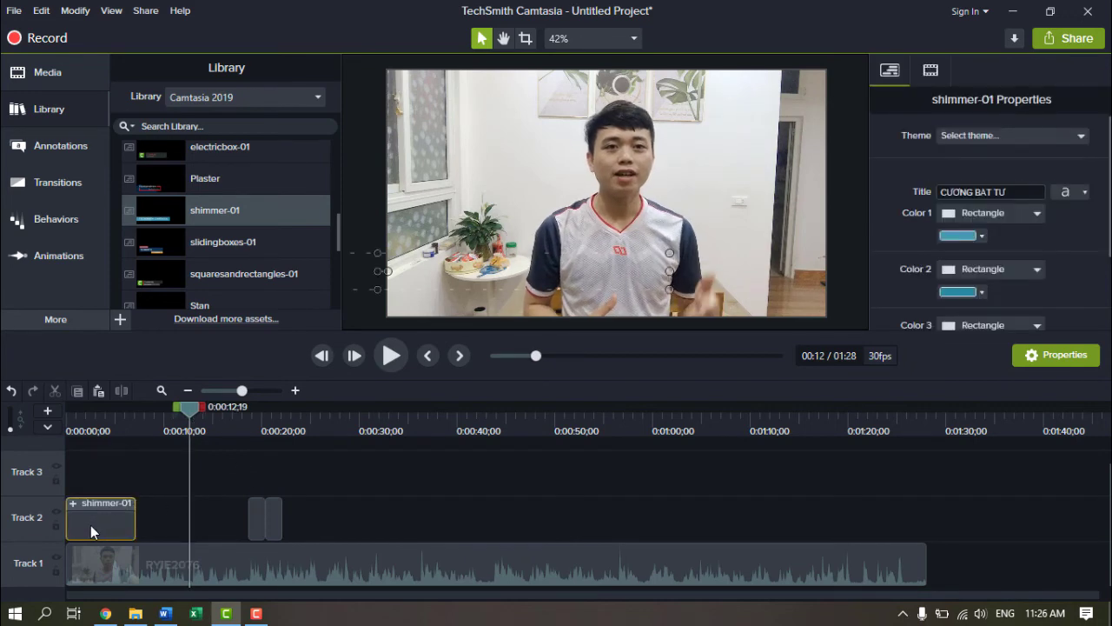
pyautogui.moveTo(91, 524); pyautogui.dragTo(192, 530)
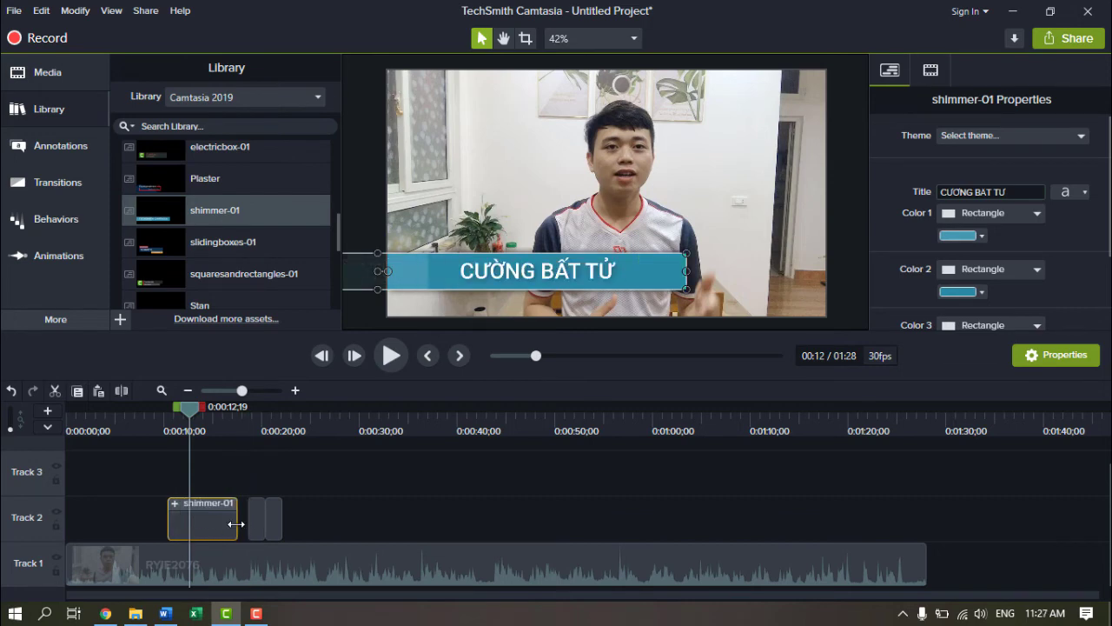
pyautogui.moveTo(236, 522); pyautogui.dragTo(217, 527)
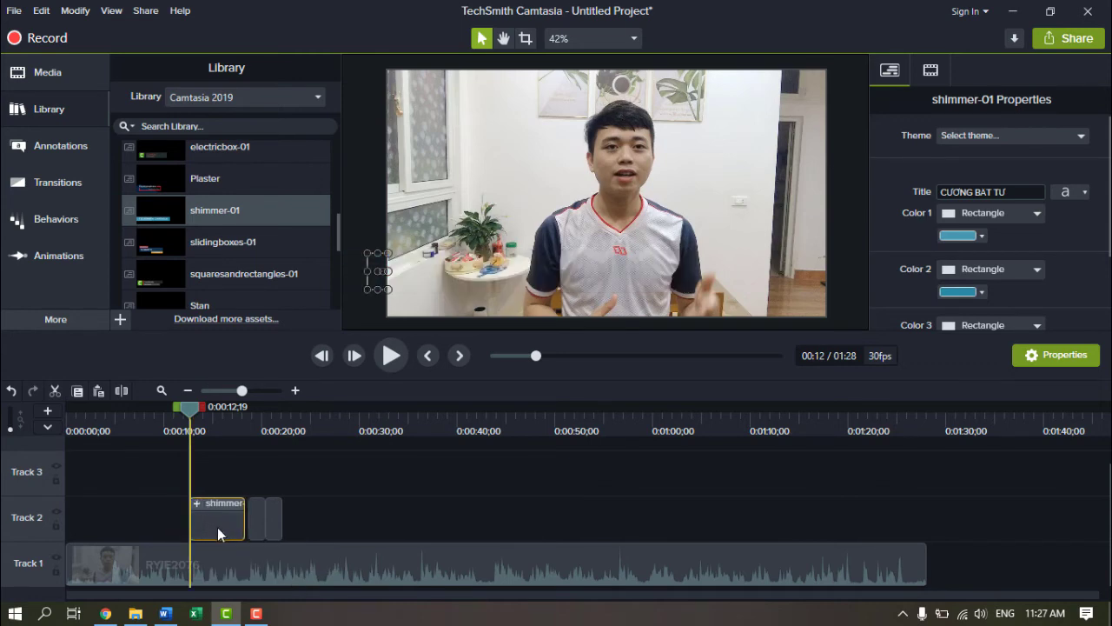
# Step: Play the moved lower third from 0:00:12;19 into the first subtitle, then return the playhead to the clip's start
pyautogui.press('space')
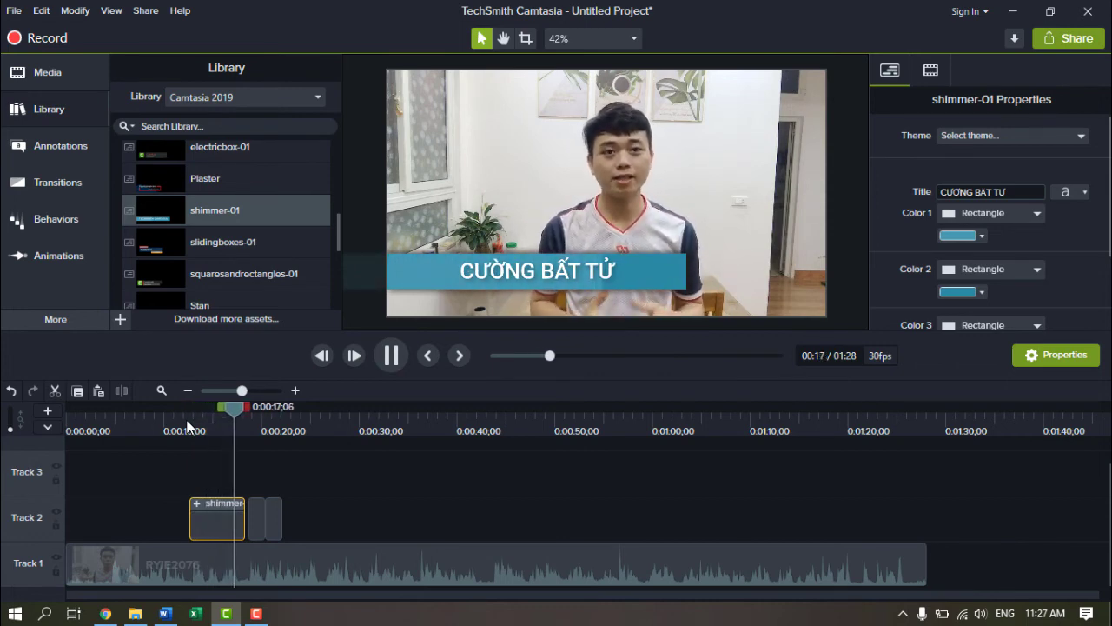
pyautogui.click(186, 426)
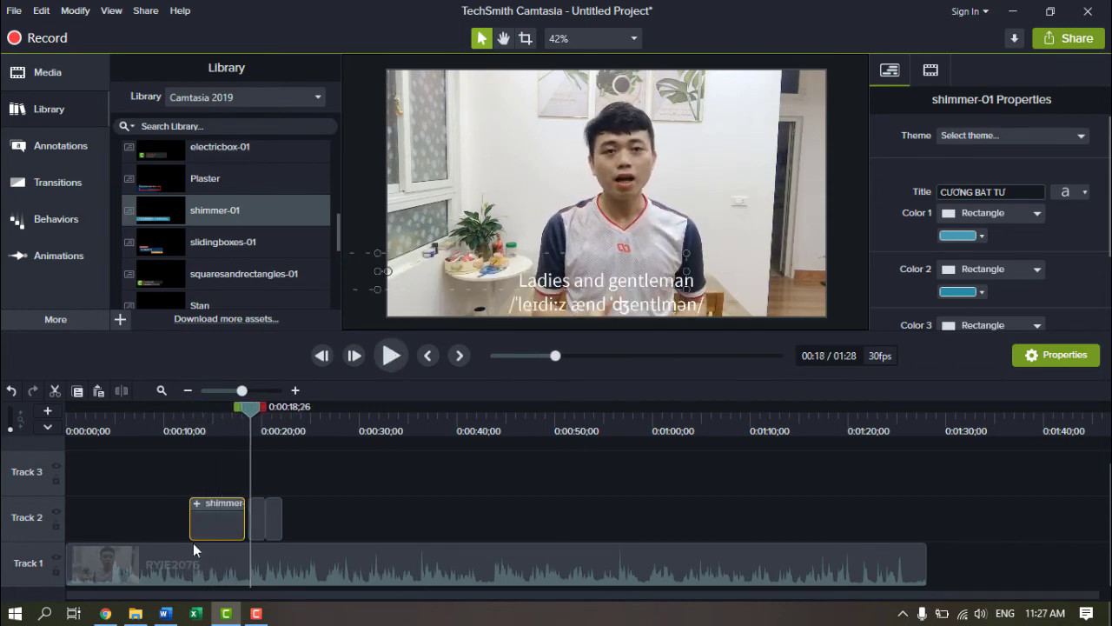
pyautogui.hotkey('ctrl', 'alt', 'Left')
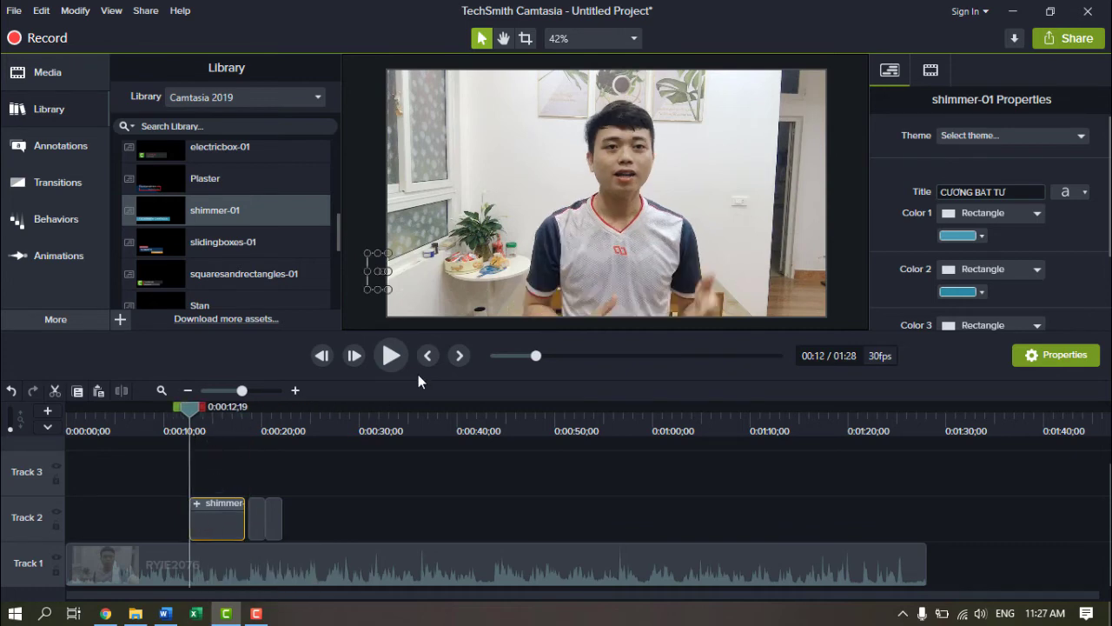
# Step: Show the lower third at 0:00:15;24, replace its title text with MAKE SOCIETY BETTER, and undo the accidental shift of the video
pyautogui.moveTo(201, 410); pyautogui.dragTo(227, 424)
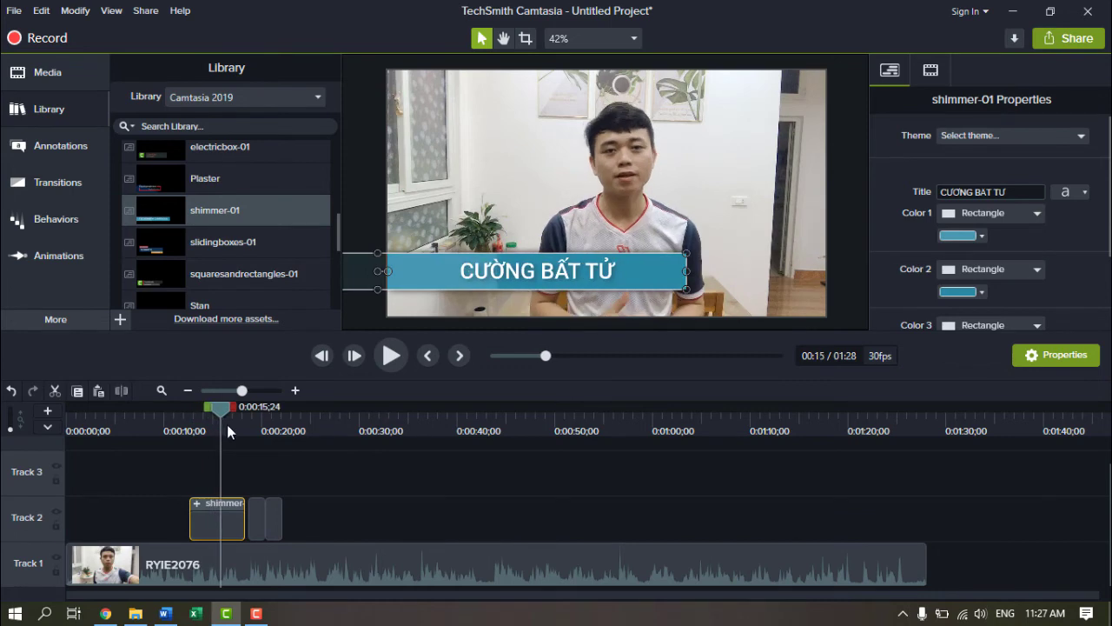
pyautogui.doubleClick(583, 271)
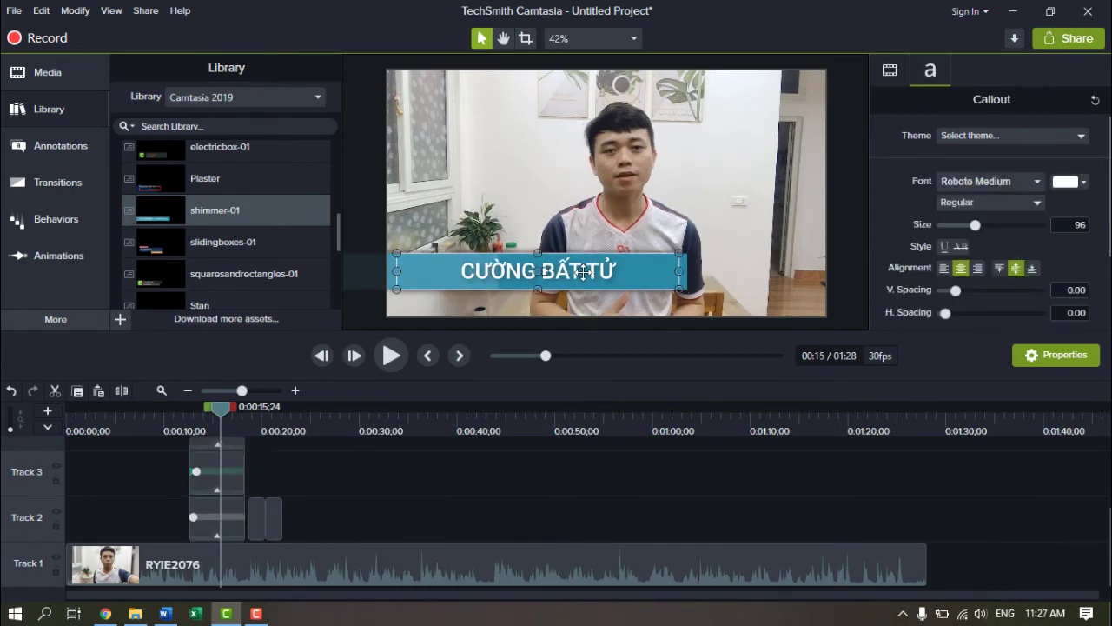
pyautogui.doubleClick(576, 272)
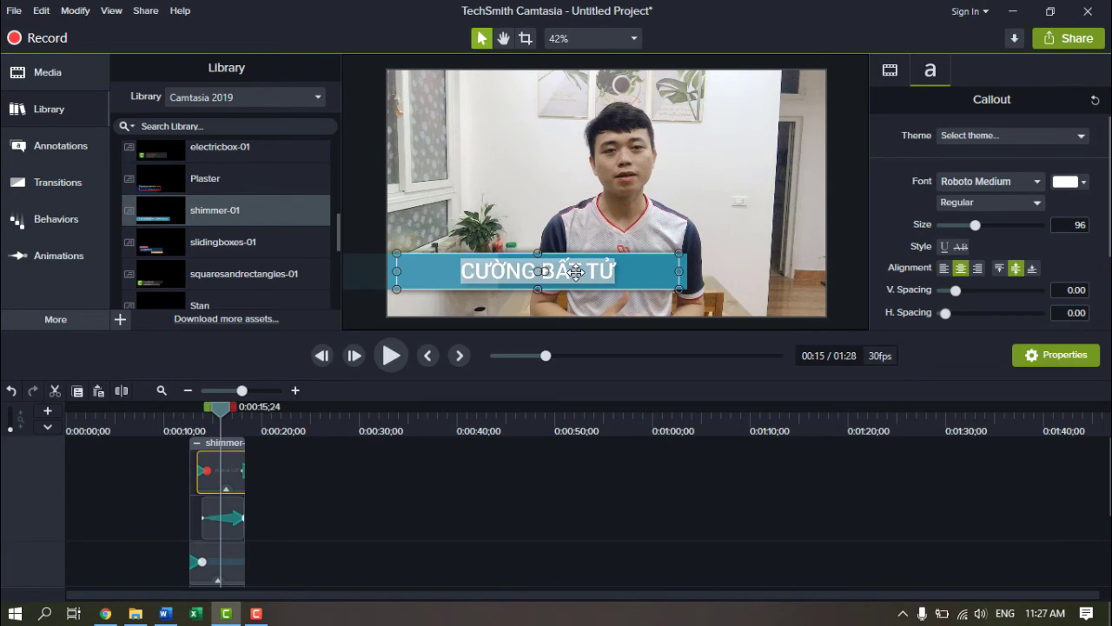
pyautogui.write('MAK')
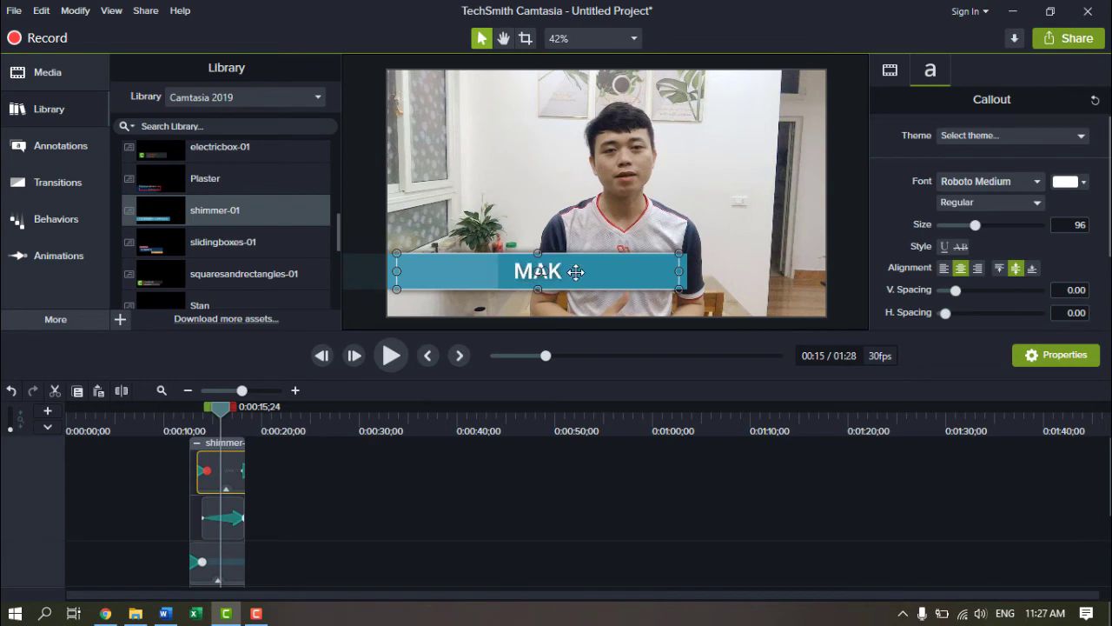
pyautogui.write('E SOCIETY')
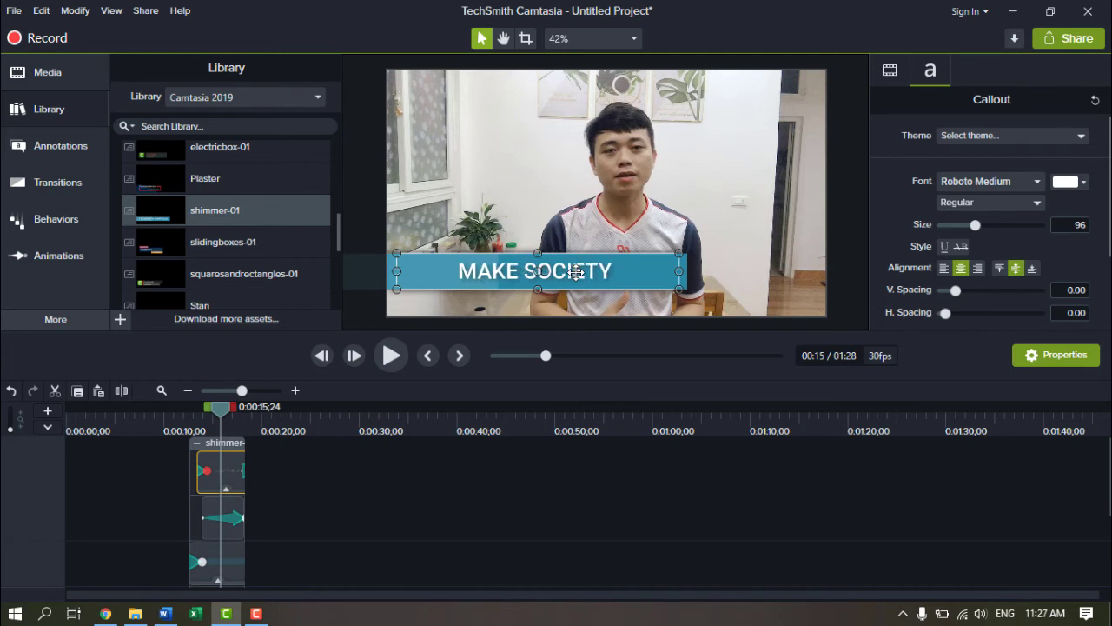
pyautogui.write(' BETTER')
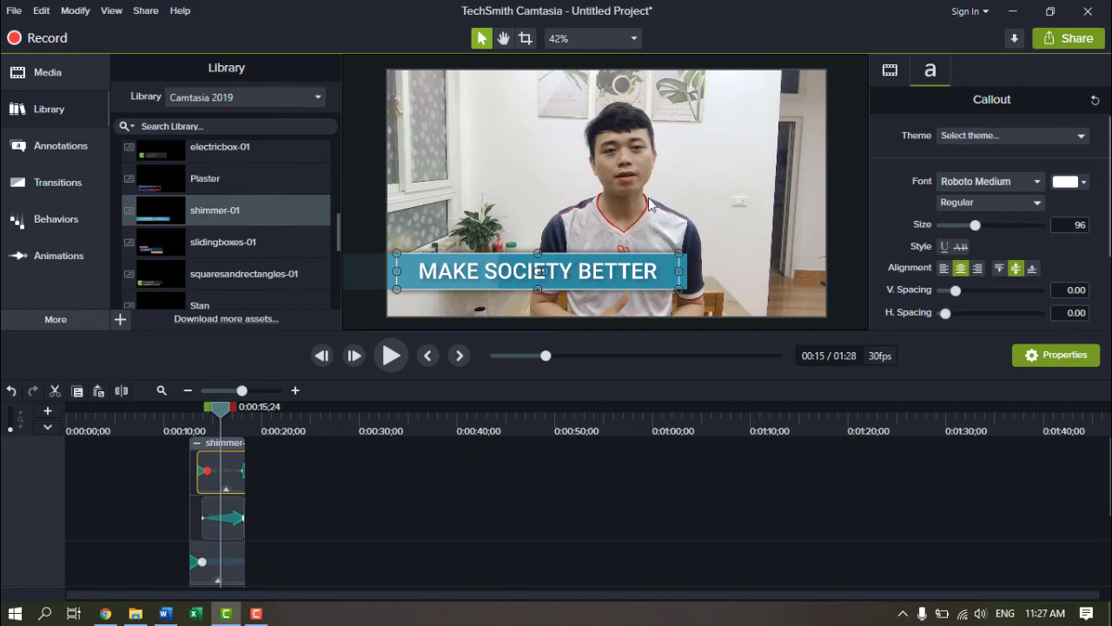
pyautogui.click(528, 222)
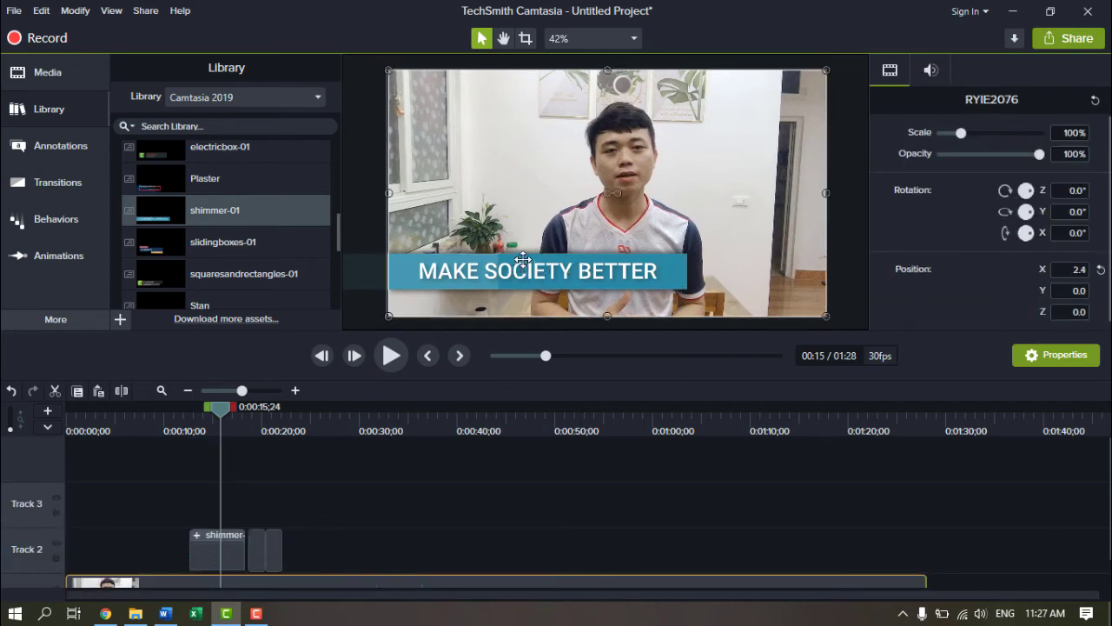
pyautogui.hotkey('ctrl', 'z')
pyautogui.click(365, 252)
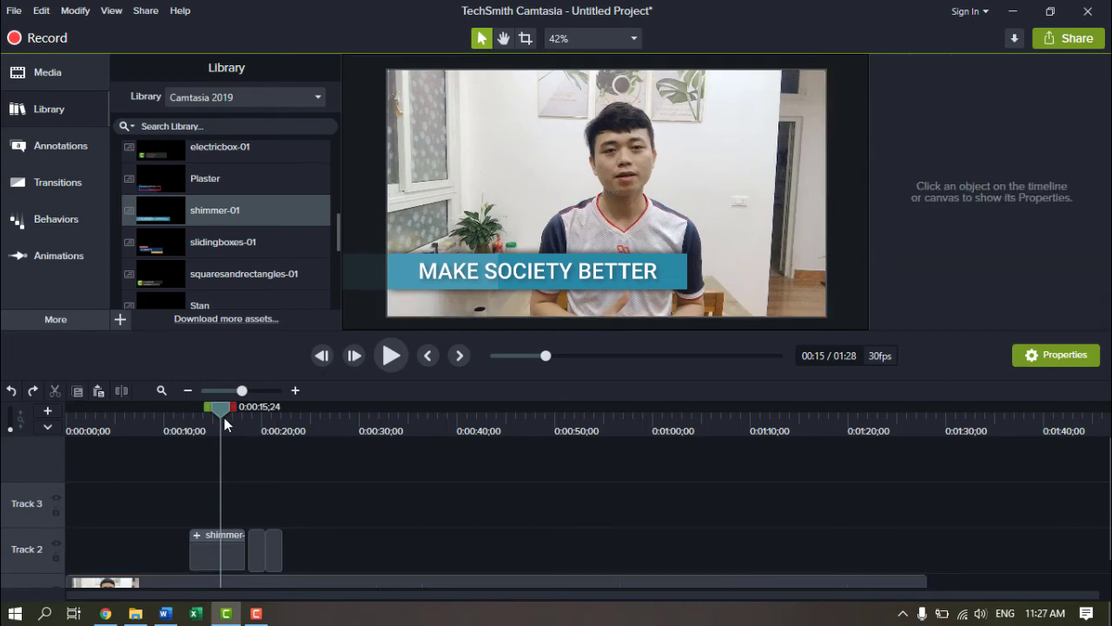
# Step: Play the timeline from 0:00:11;14 to 0:00:23;28 to review the retitled lower third and the subtitles
pyautogui.moveTo(224, 423); pyautogui.dragTo(178, 424)
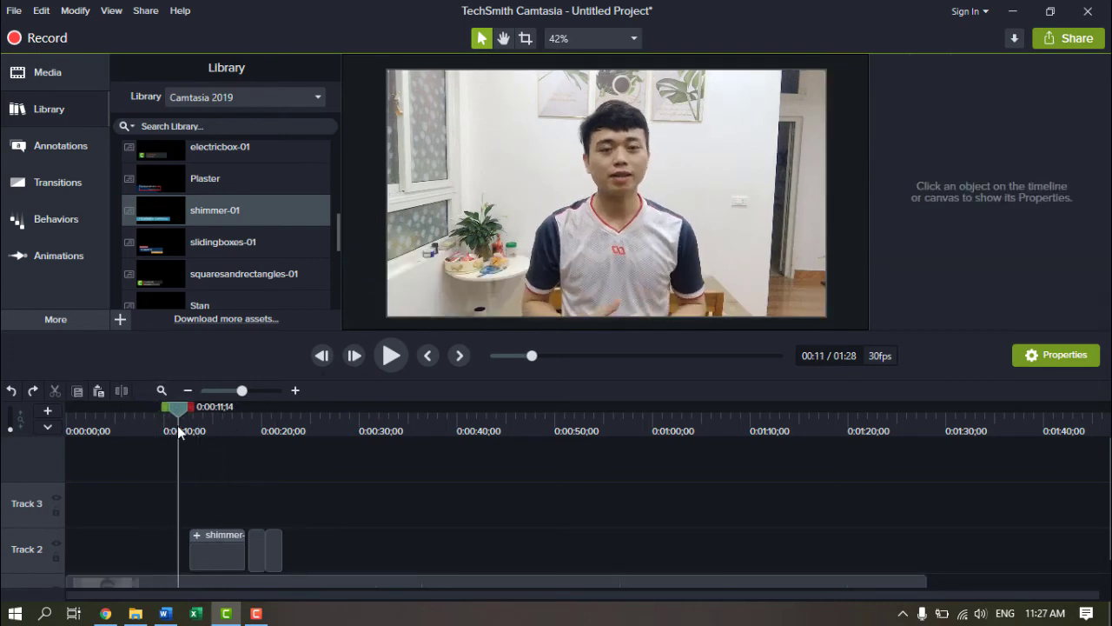
pyautogui.press('space')
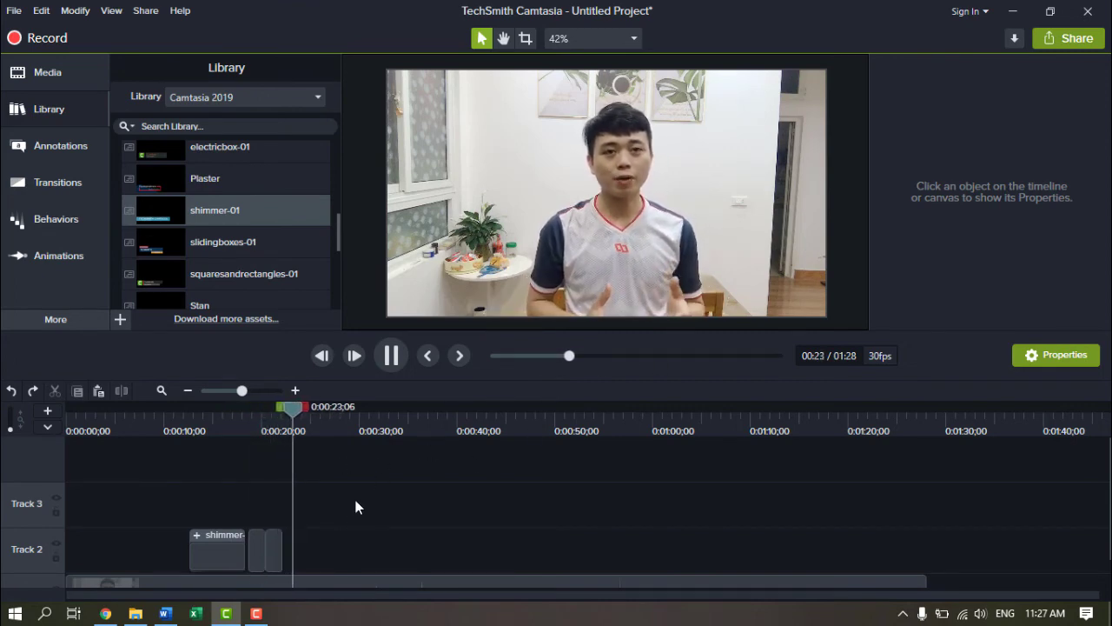
pyautogui.press('space')
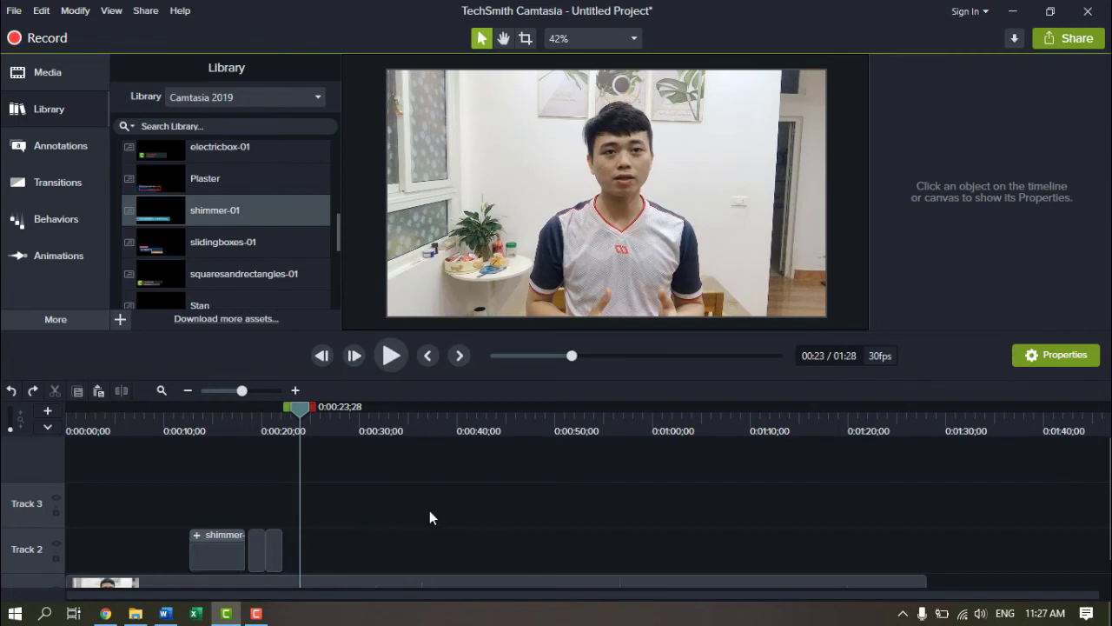
pyautogui.scroll(-1, 479, 497)
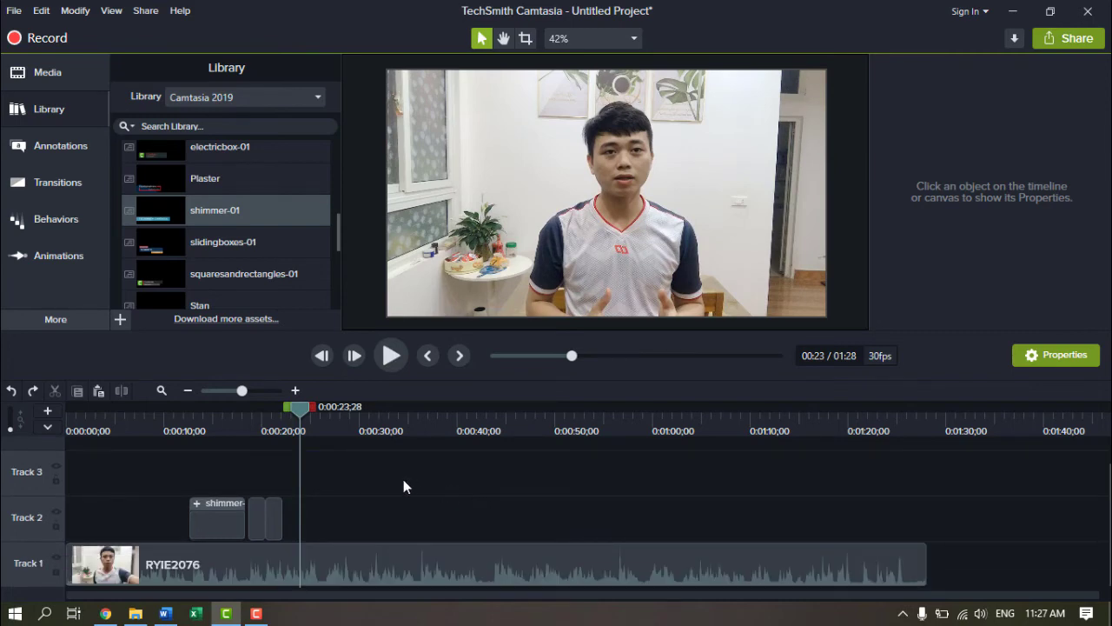
pyautogui.moveTo(302, 417); pyautogui.dragTo(303, 474)
pyautogui.scroll(1, 764, 517)
pyautogui.scroll(-1, 579, 502)
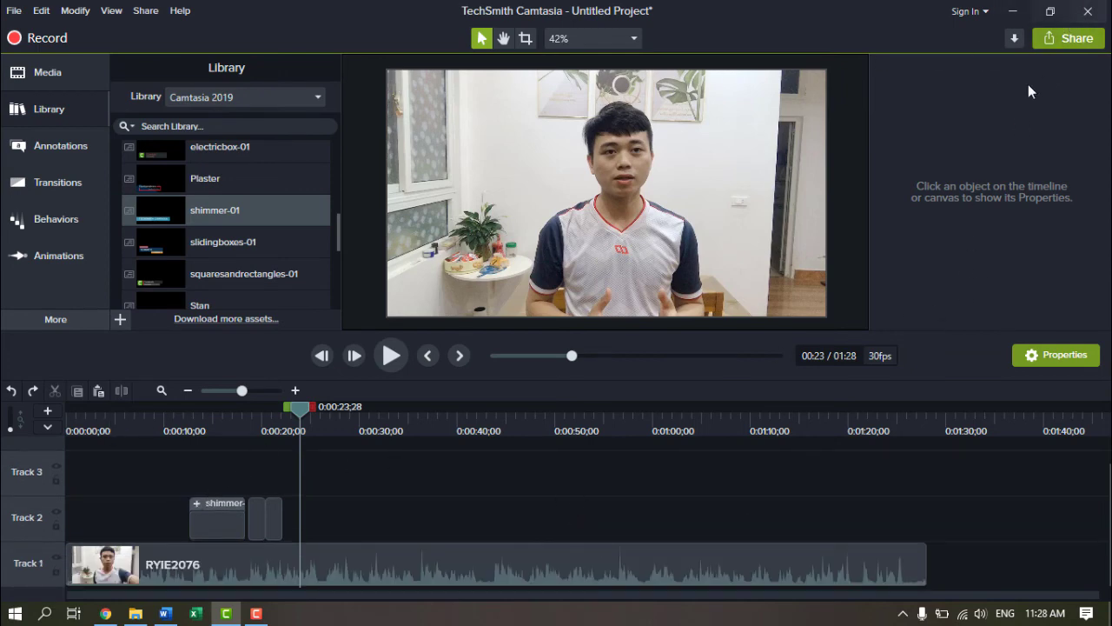
# Step: Start a local-file production with the MP4 only (up to 1080p) preset and name it DAY 1 - MAKE SOCIETY BETTER
pyautogui.click(1073, 39)
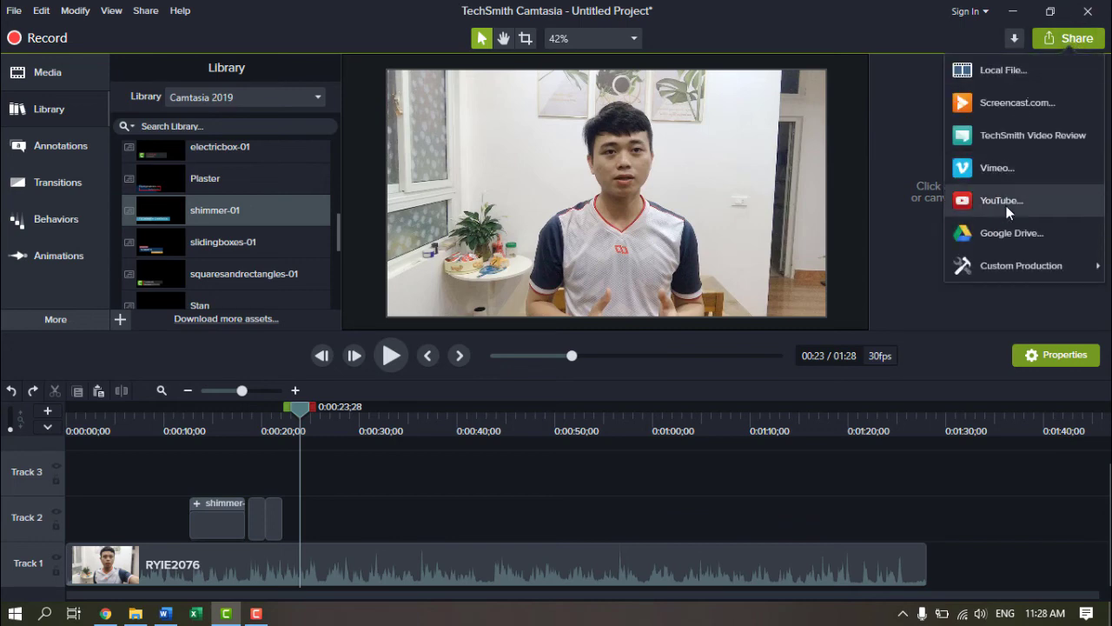
pyautogui.click(1007, 75)
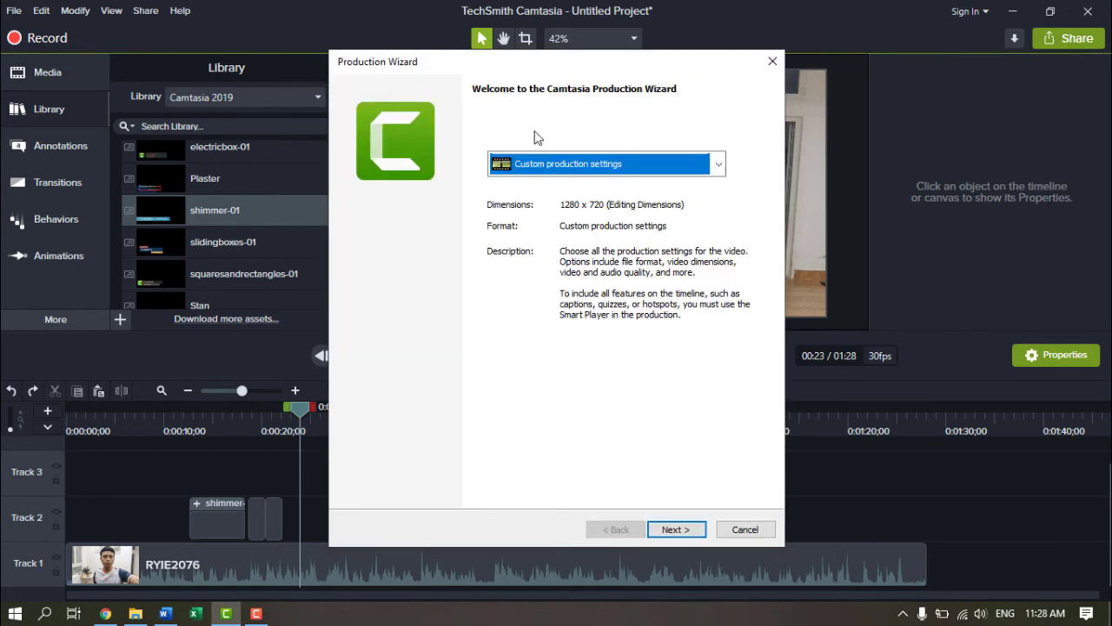
pyautogui.click(620, 167)
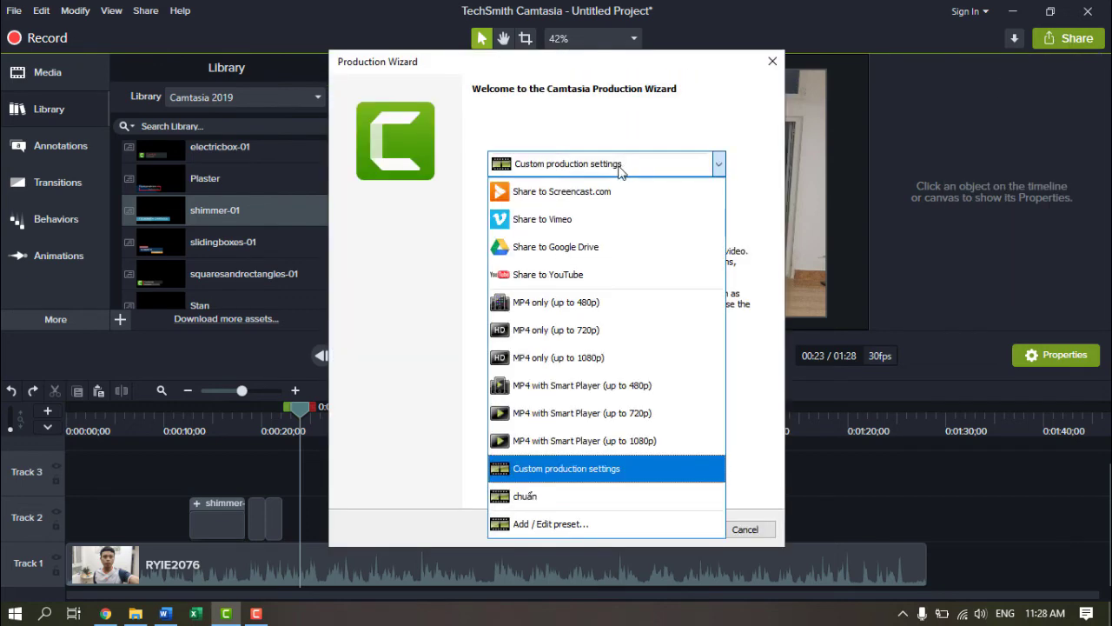
pyautogui.click(607, 361)
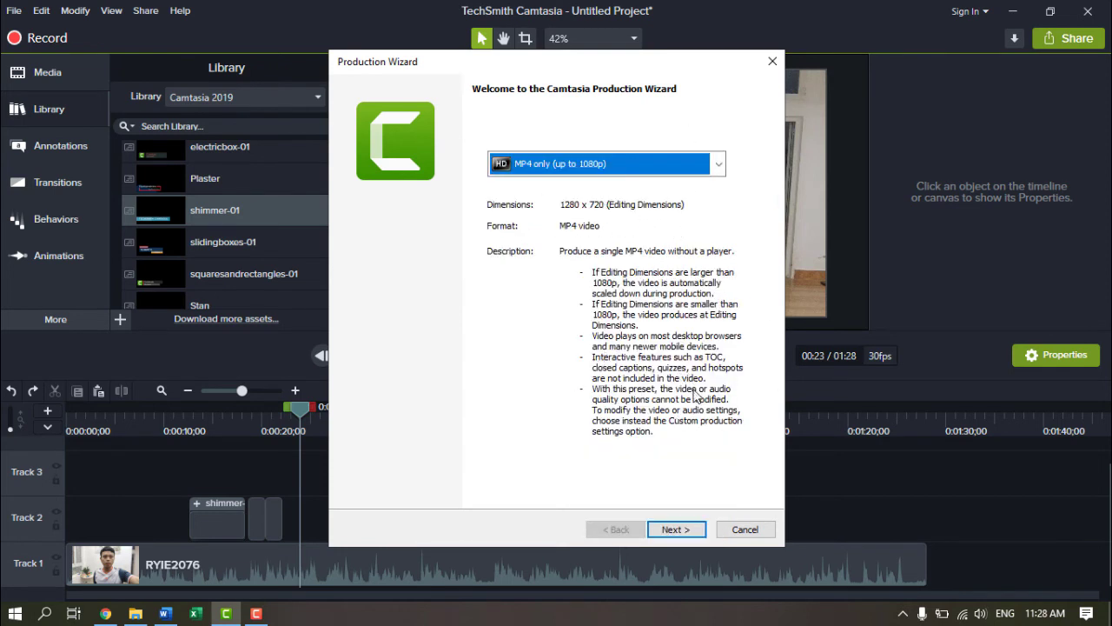
pyautogui.click(676, 530)
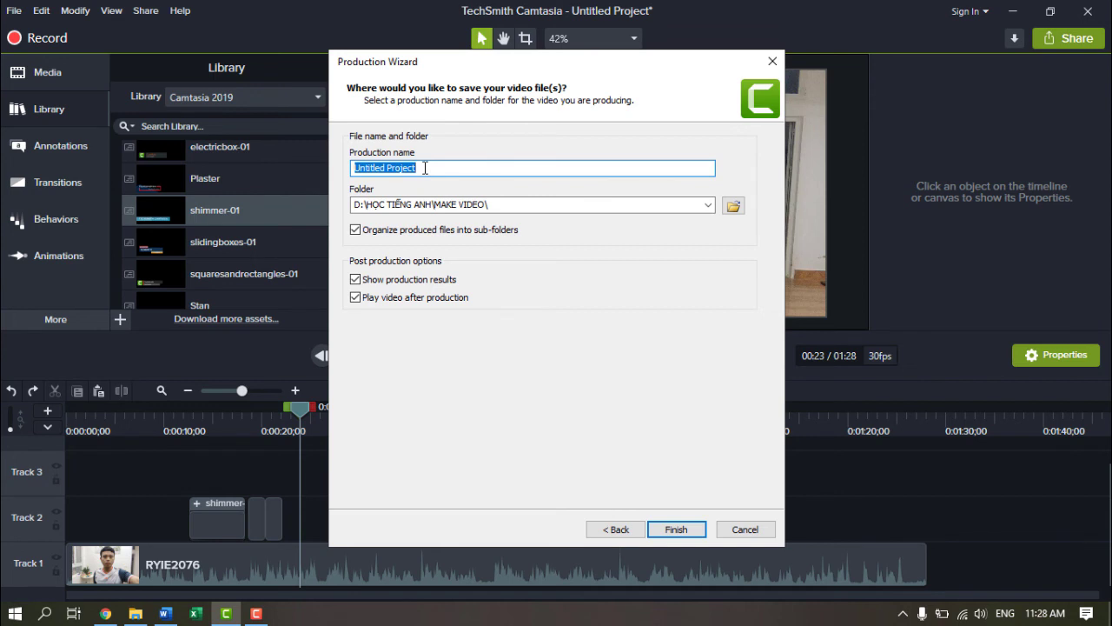
pyautogui.write('DAY 1 - MAKE SOCIETY BETTER')
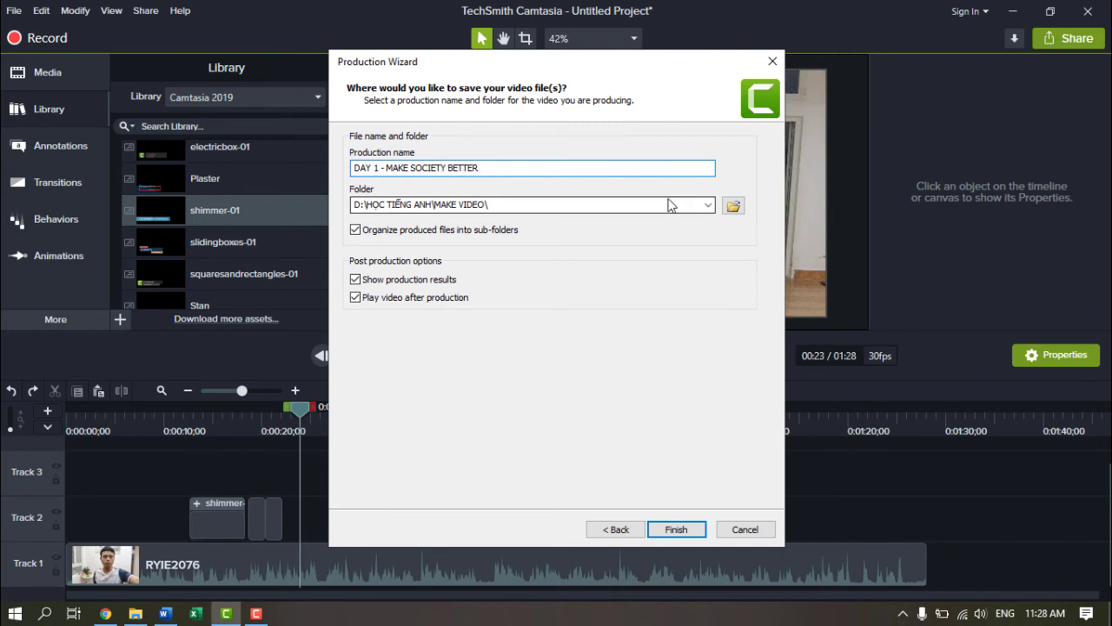
# Step: Set the production folder to the desktop's Video folder and turn off organizing produced files into sub-folders
pyautogui.click(733, 205)
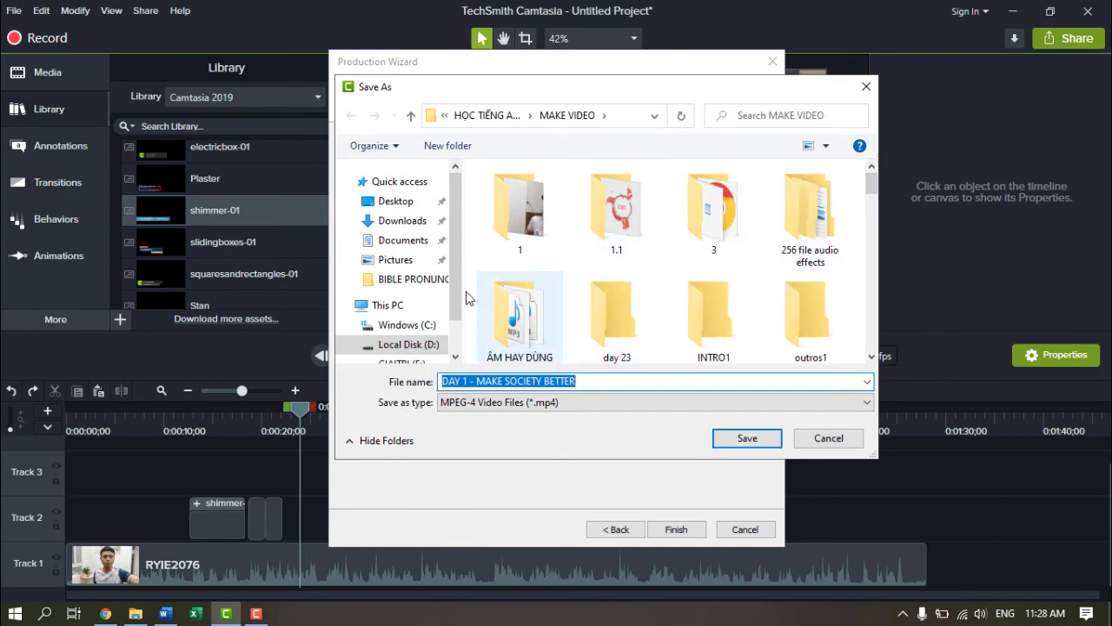
pyautogui.click(393, 200)
pyautogui.click(535, 214)
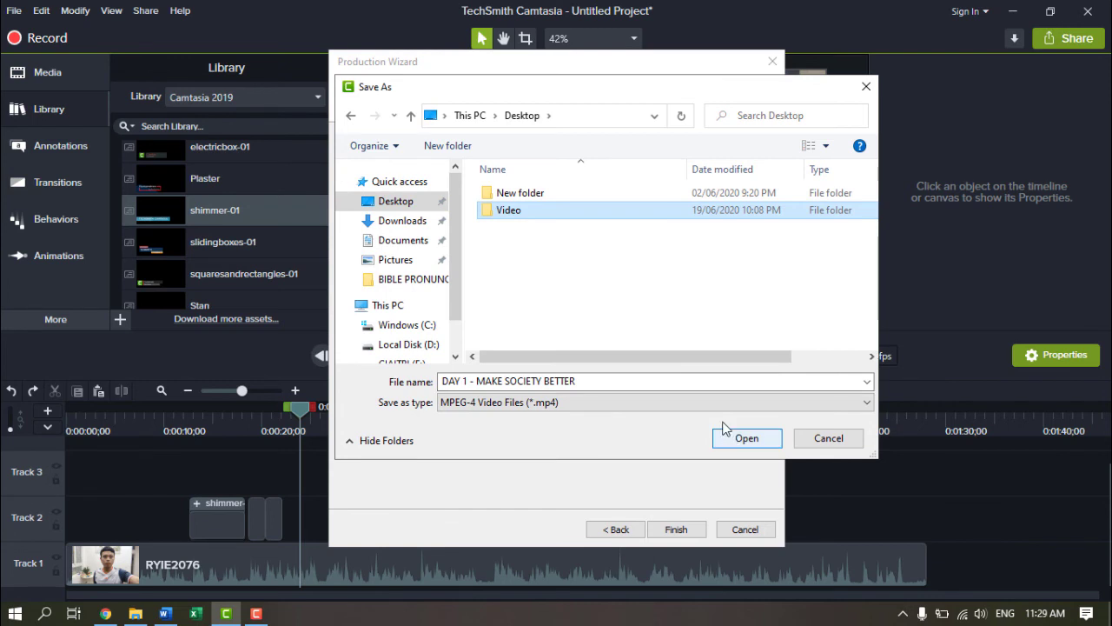
pyautogui.doubleClick(553, 214)
pyautogui.click(740, 441)
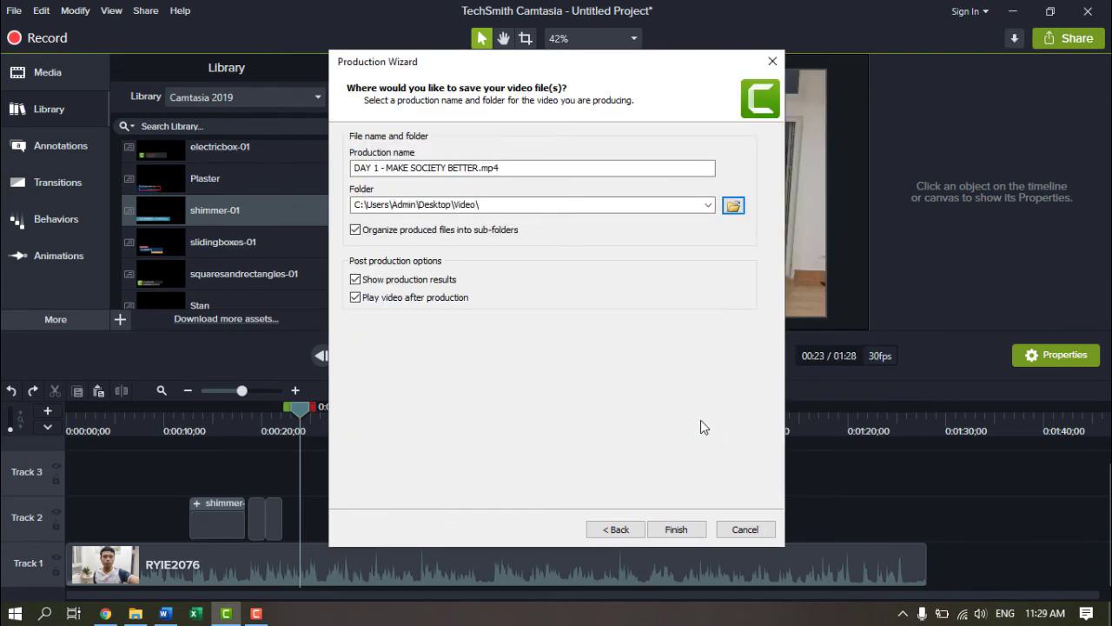
pyautogui.click(355, 230)
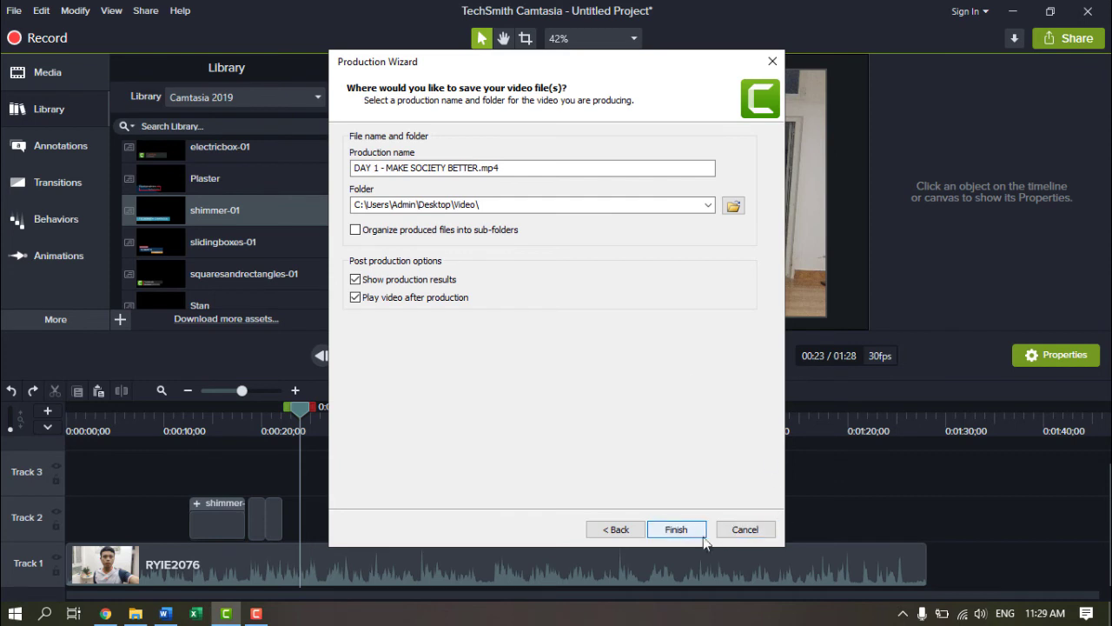
# Step: Produce the DAY 1 - MAKE SOCIETY BETTER MP4, then close its playback and the production results
pyautogui.click(677, 529)
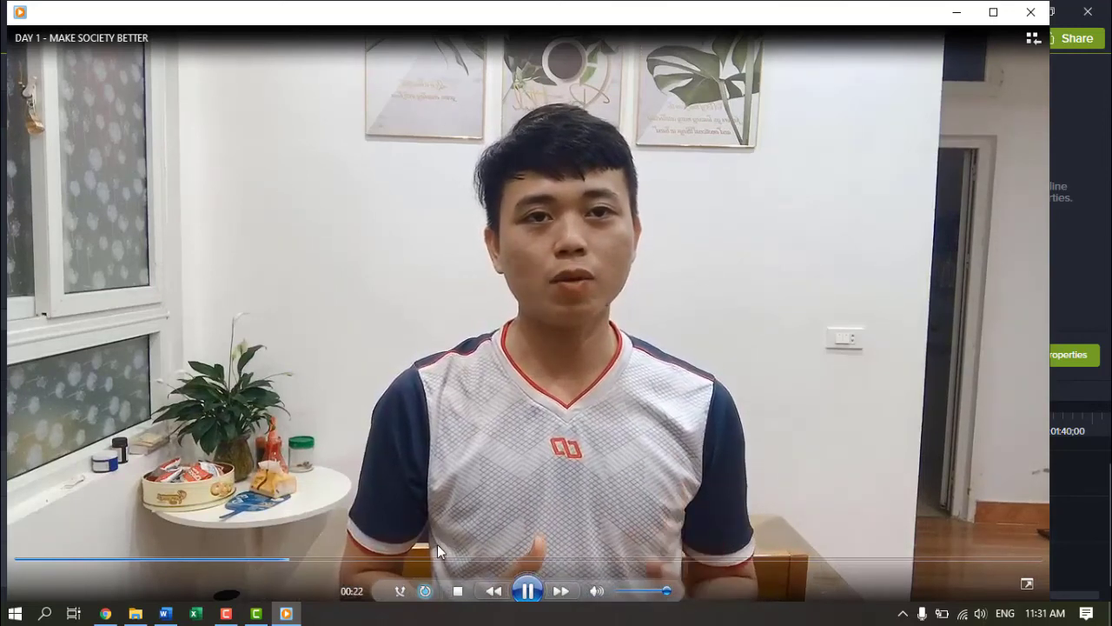
pyautogui.click(1031, 12)
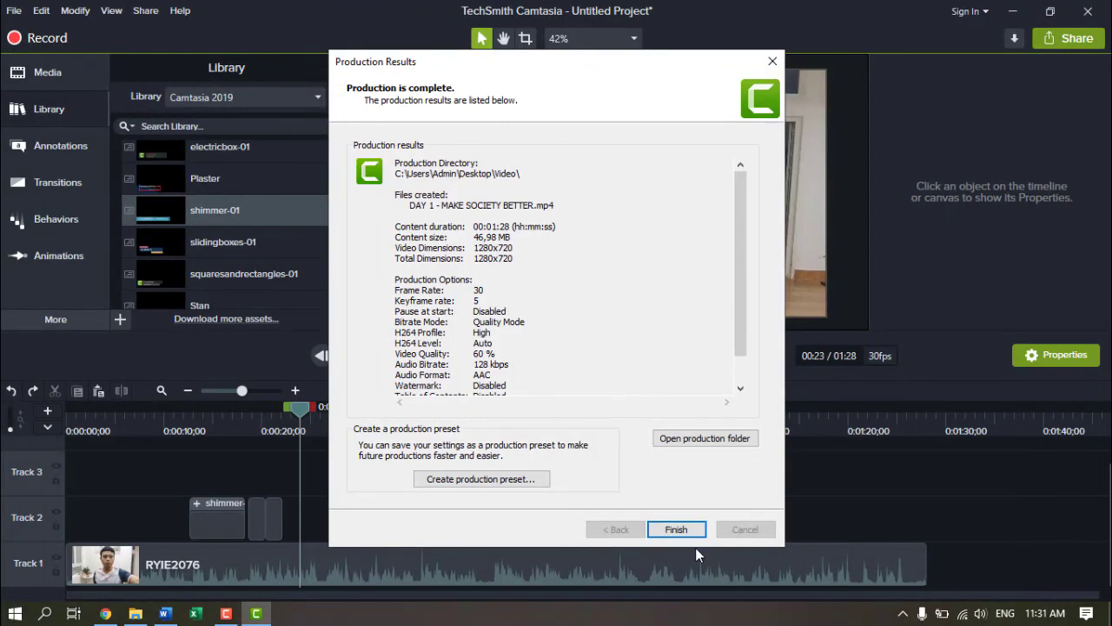
pyautogui.click(676, 529)
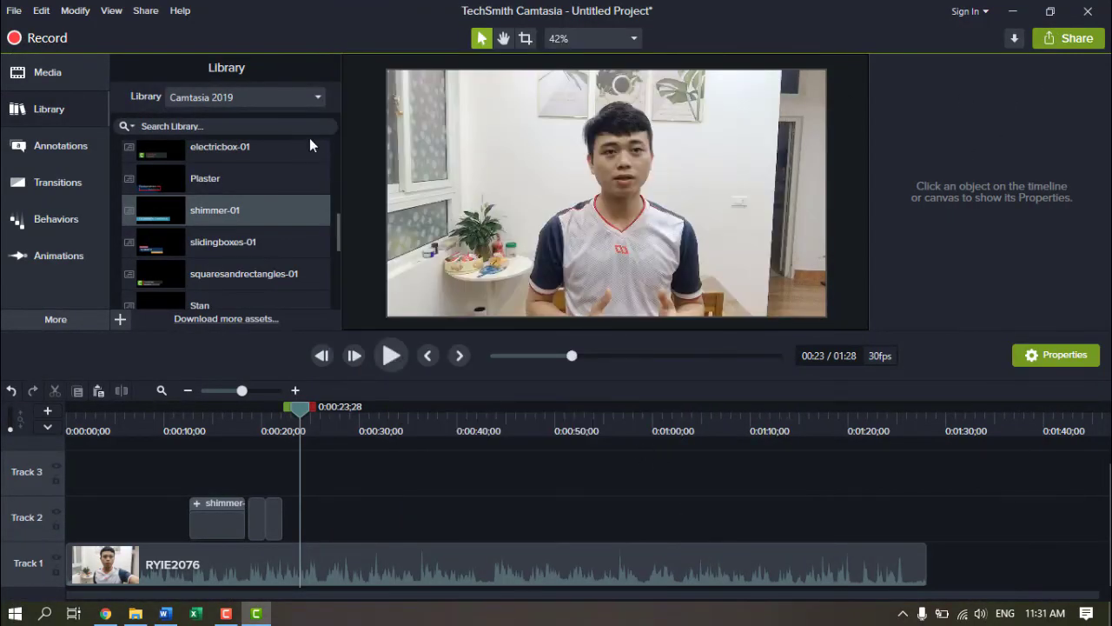
pyautogui.moveTo(338, 232); pyautogui.dragTo(336, 149)
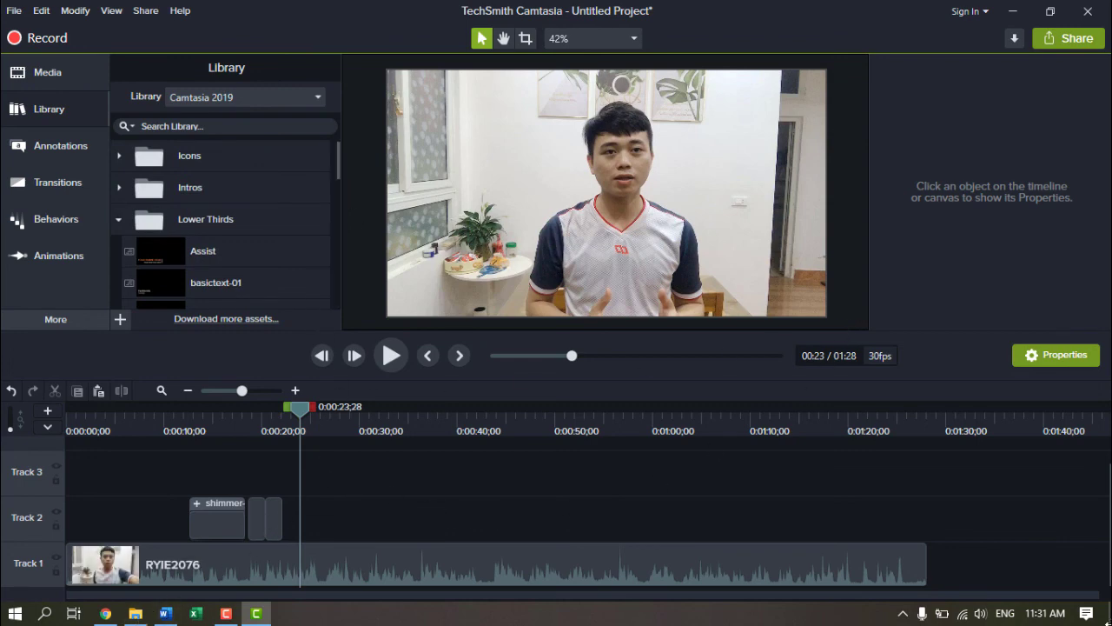
# Step: Check the exported DAY 1 - MAKE SOCIETY BETTER file in File Explorer's Video folder, then minimize the folder window
pyautogui.click(135, 612)
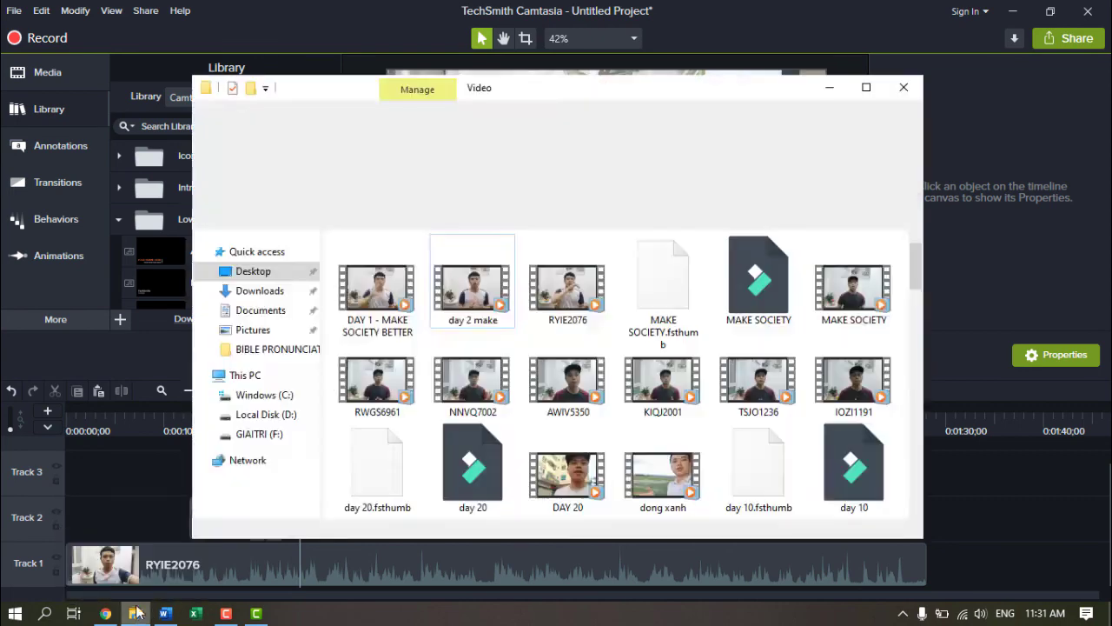
pyautogui.click(415, 339)
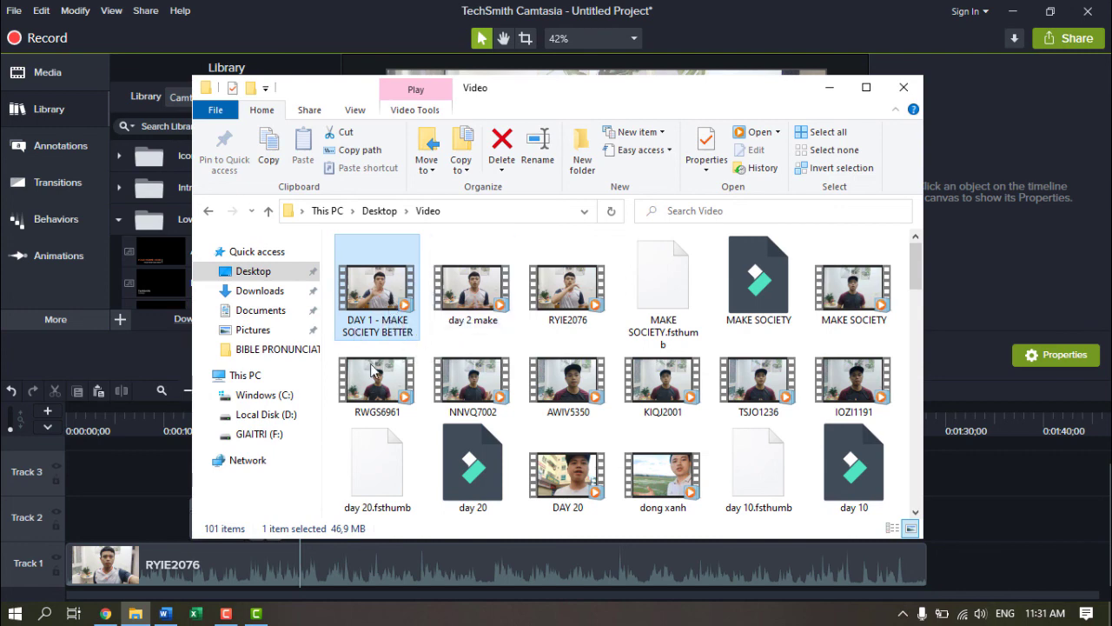
pyautogui.click(828, 90)
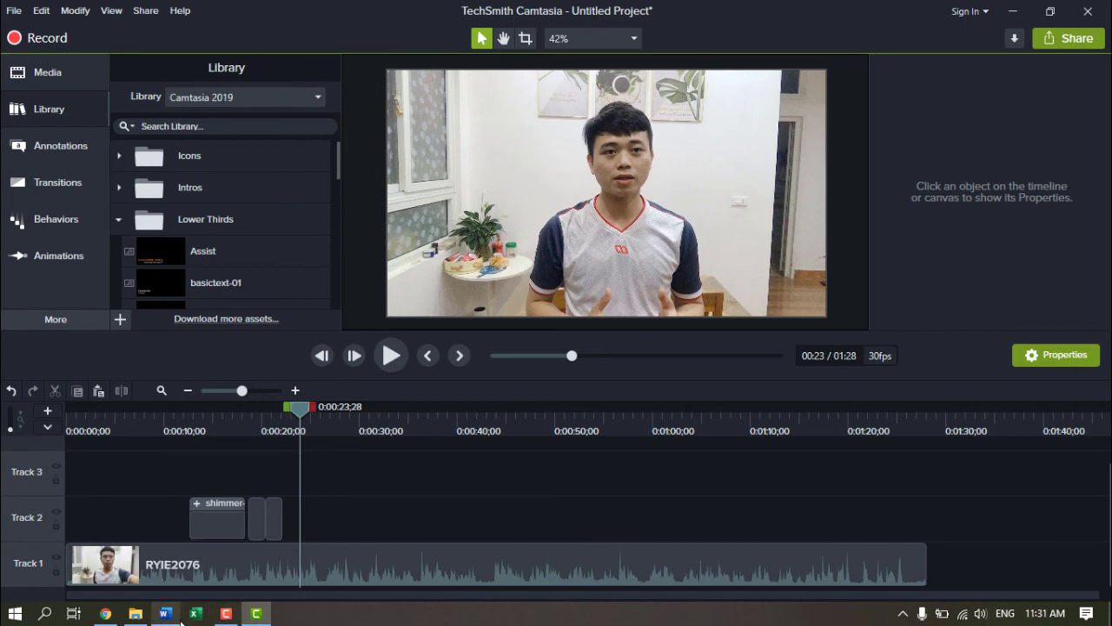
# Step: Switch to the Crazy English Community Facebook group in Chrome and start a new post with a photo/video upload
pyautogui.click(103, 614)
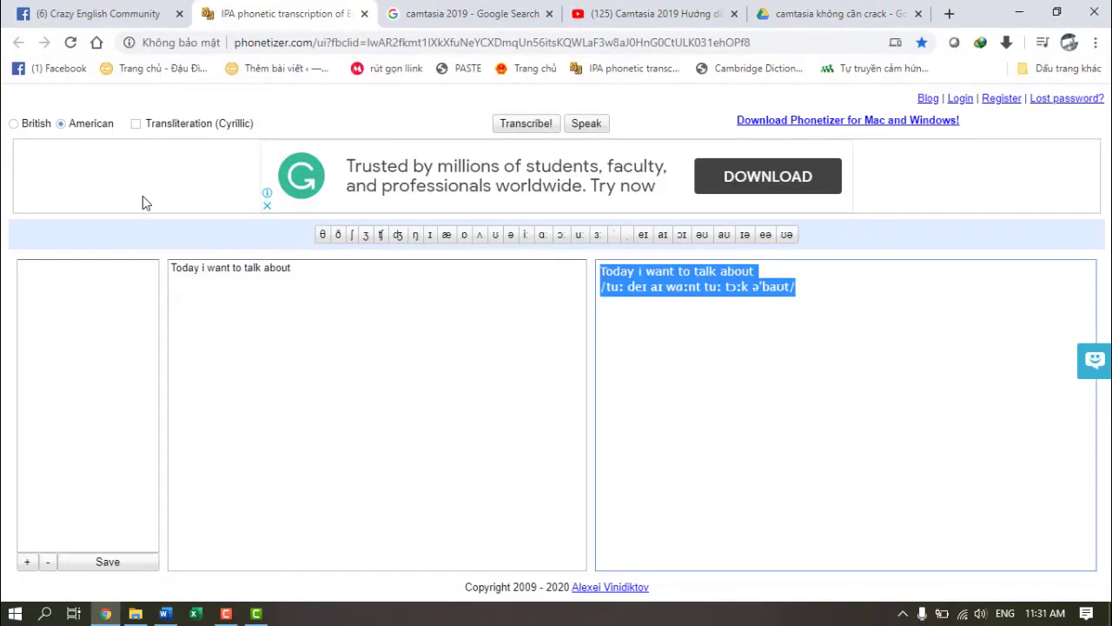
pyautogui.click(109, 13)
pyautogui.scroll(-2, 662, 322)
pyautogui.click(452, 294)
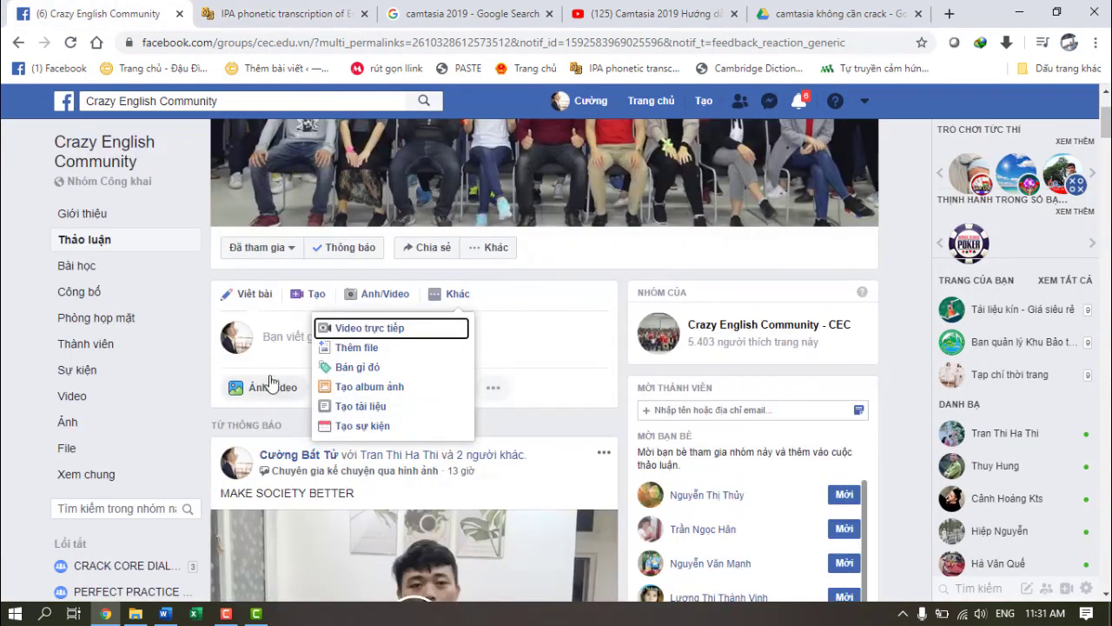
pyautogui.click(313, 351)
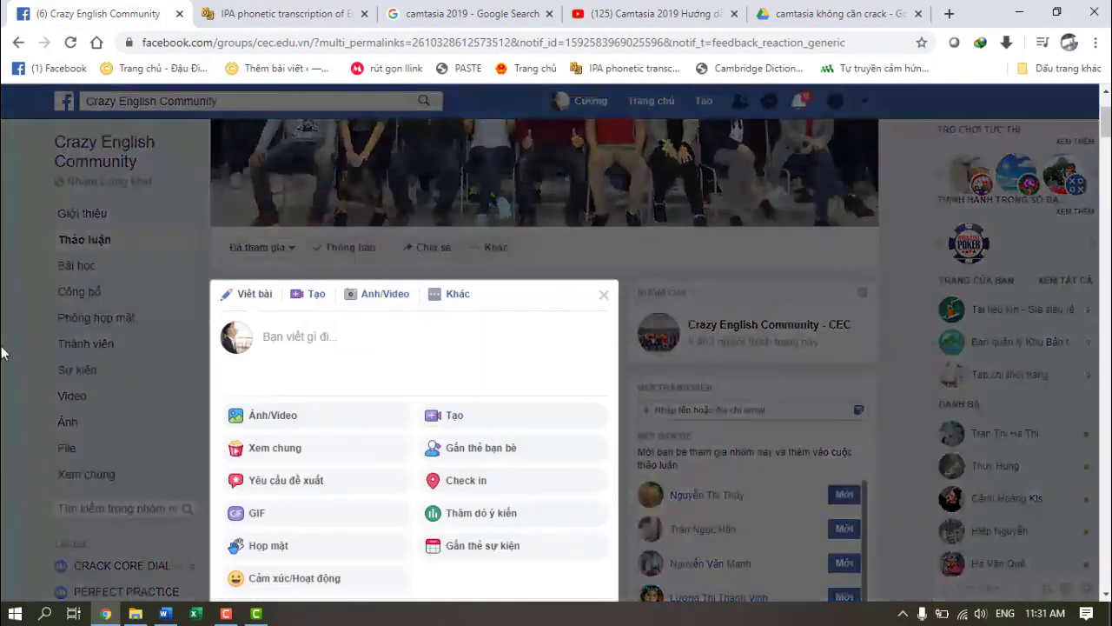
pyautogui.click(306, 417)
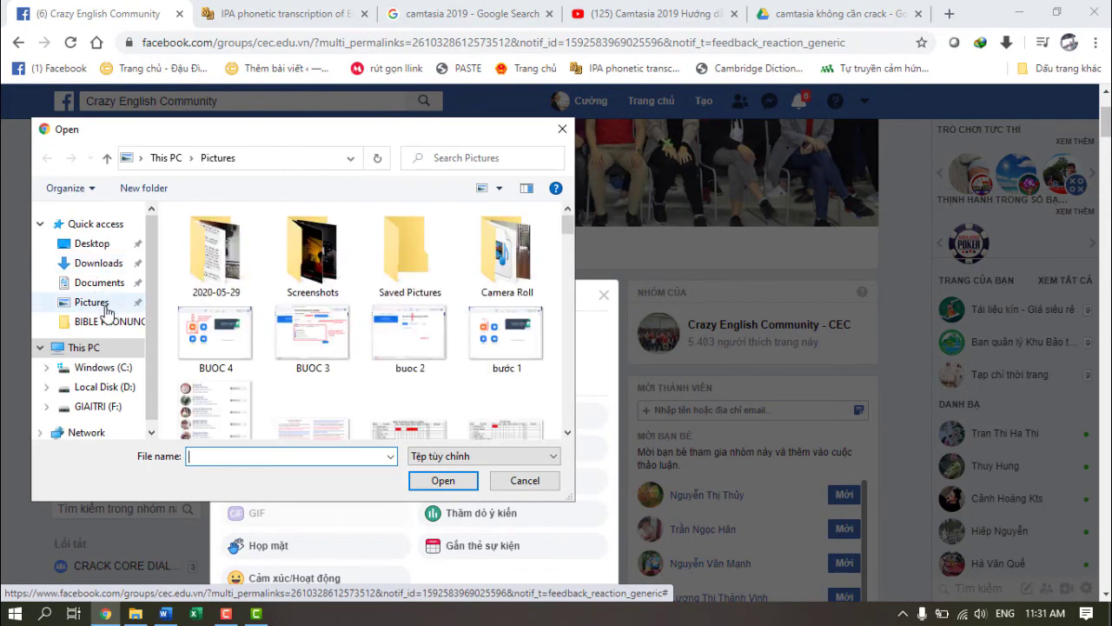
# Step: Attach a video from the desktop's Video folder to the post draft
pyautogui.click(92, 243)
pyautogui.click(222, 257)
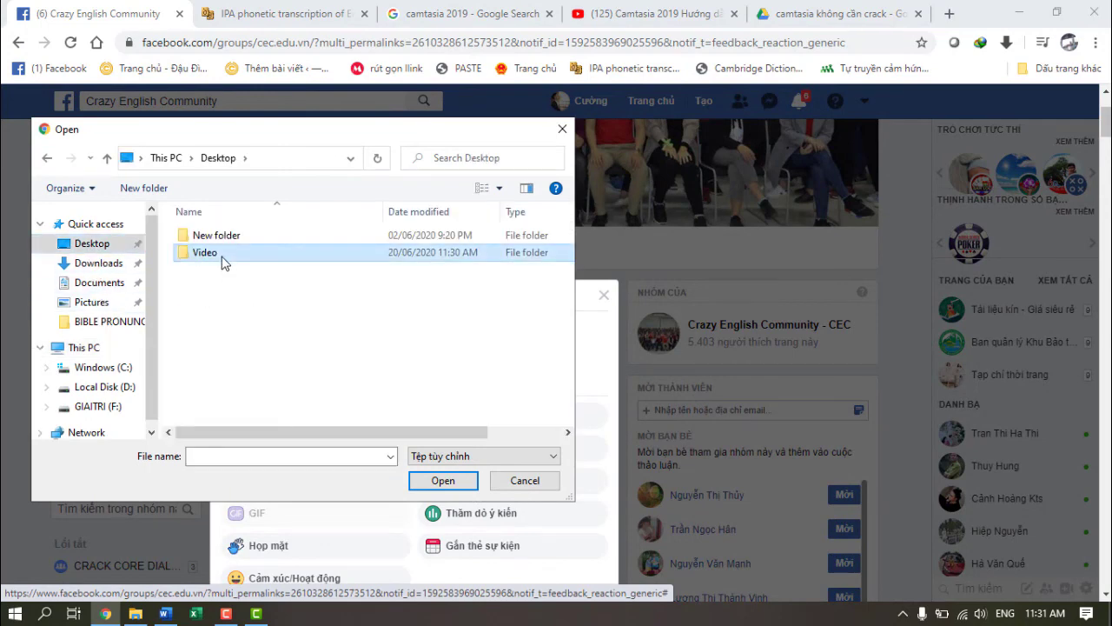
pyautogui.doubleClick(222, 261)
pyautogui.doubleClick(218, 252)
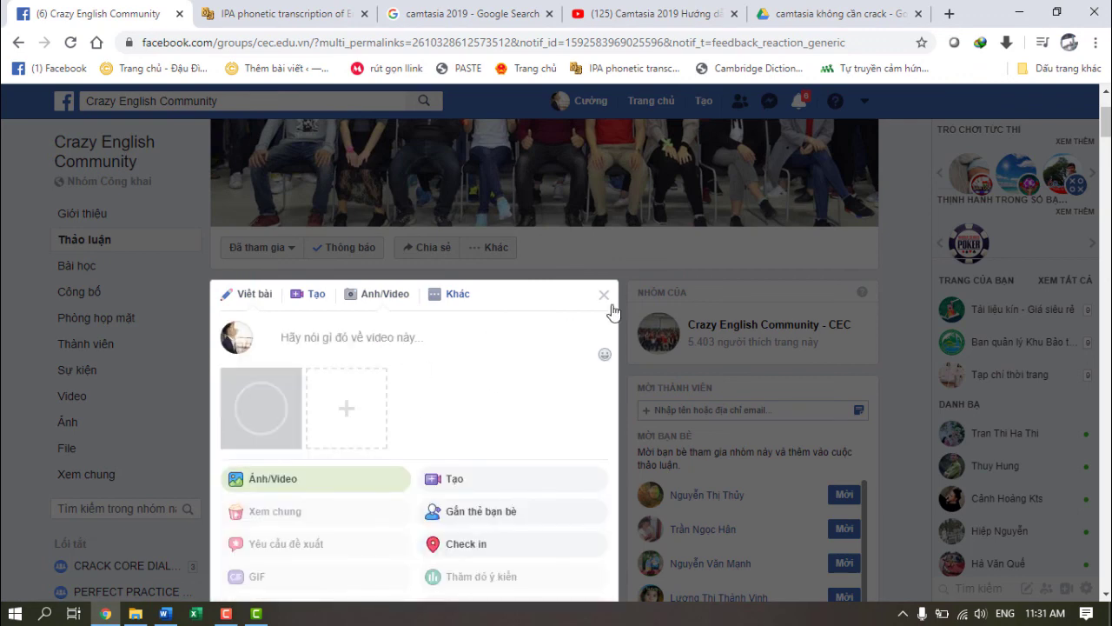
# Step: Discard the post draft and look at the published MAKE SOCIETY BETTER video post in the group feed
pyautogui.scroll(-3, 556, 321)
pyautogui.scroll(3, 565, 315)
pyautogui.click(604, 299)
pyautogui.scroll(-8, 474, 400)
pyautogui.scroll(1, 417, 399)
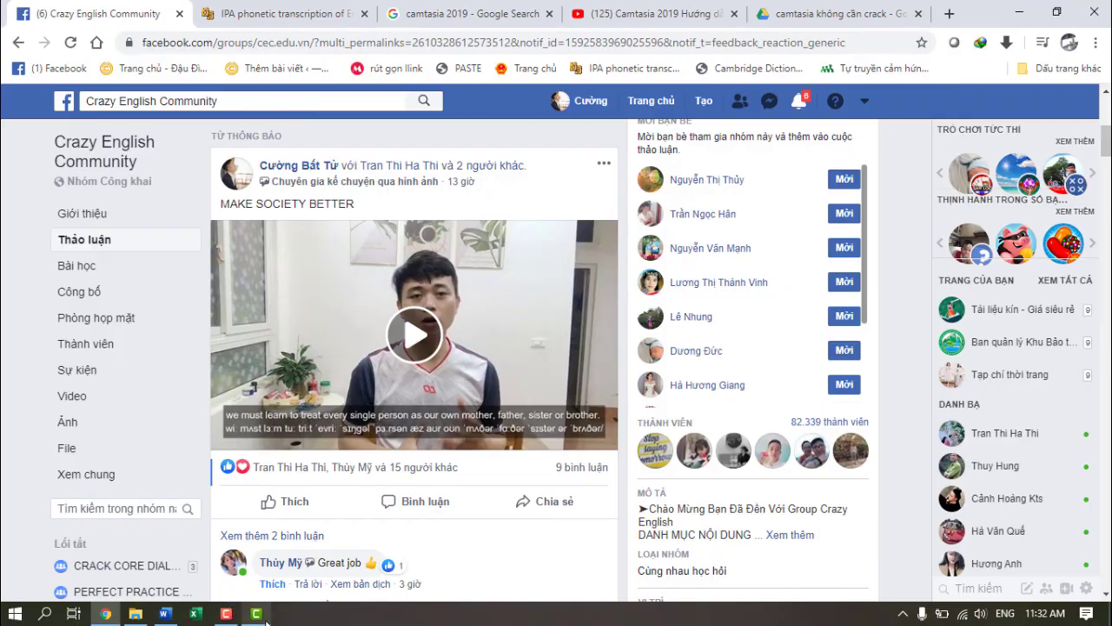
pyautogui.click(256, 614)
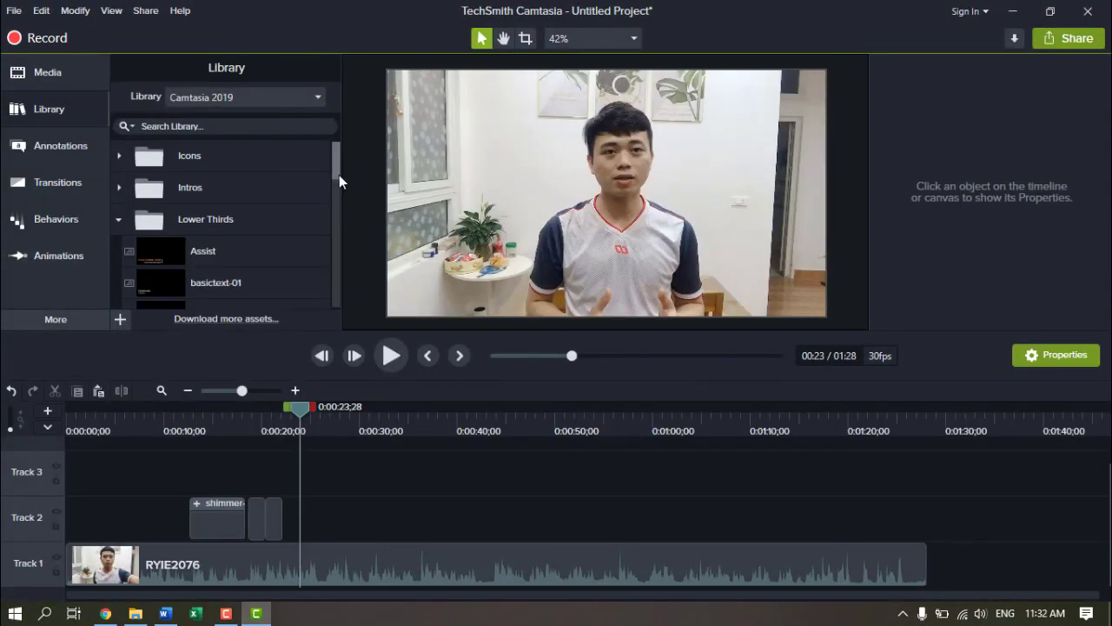
pyautogui.moveTo(338, 175); pyautogui.dragTo(339, 194)
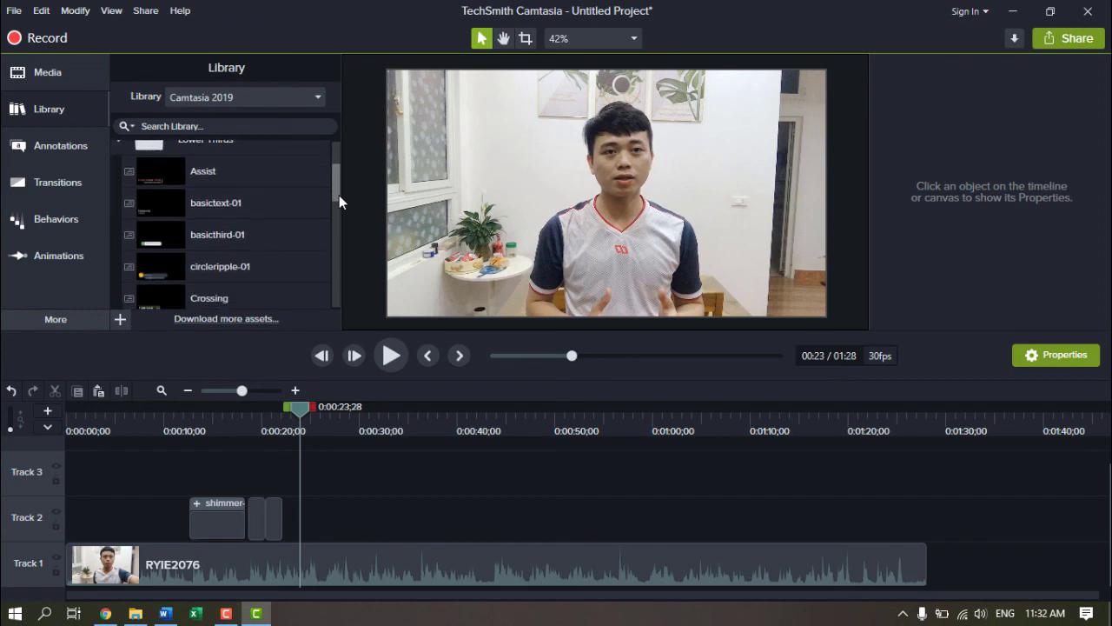
pyautogui.scroll(-1, 339, 192)
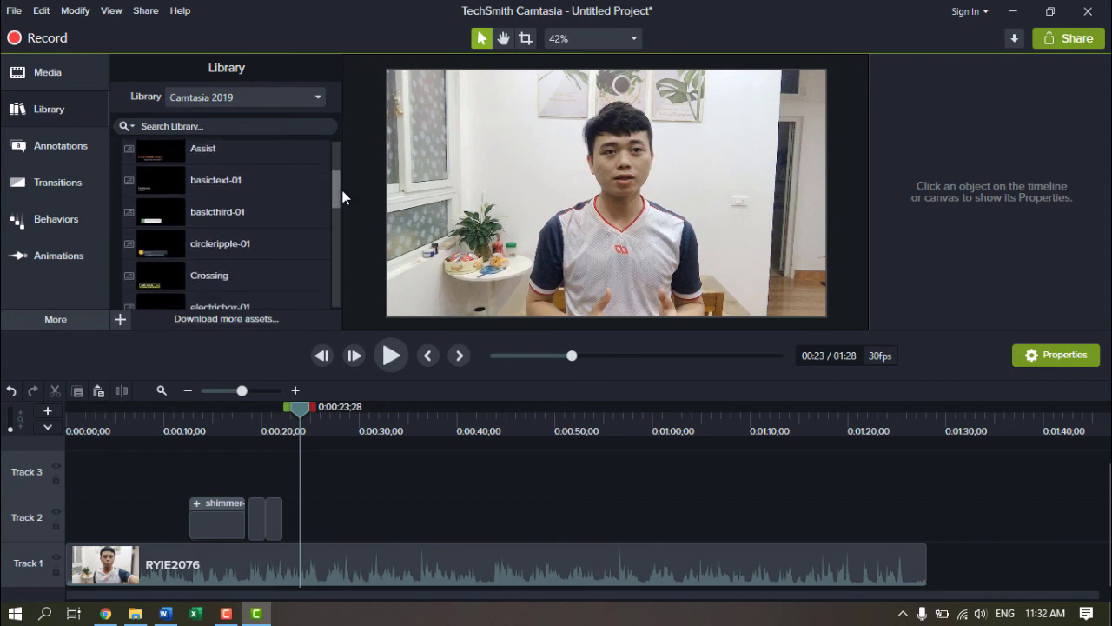
pyautogui.moveTo(339, 192); pyautogui.dragTo(337, 197)
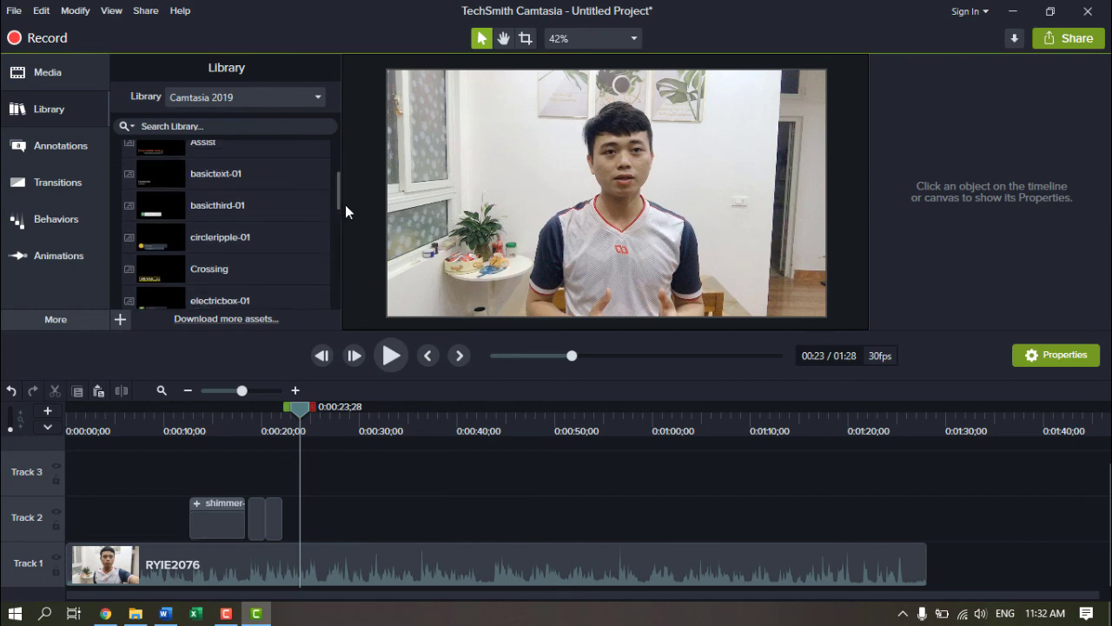
pyautogui.moveTo(336, 194); pyautogui.dragTo(338, 202)
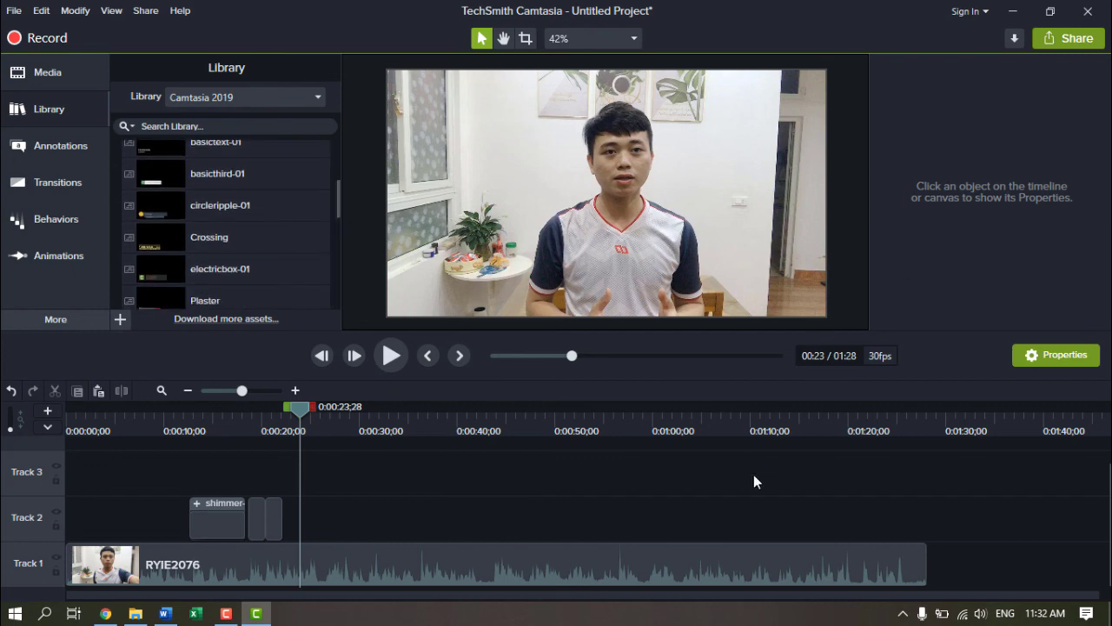
pyautogui.click(226, 613)
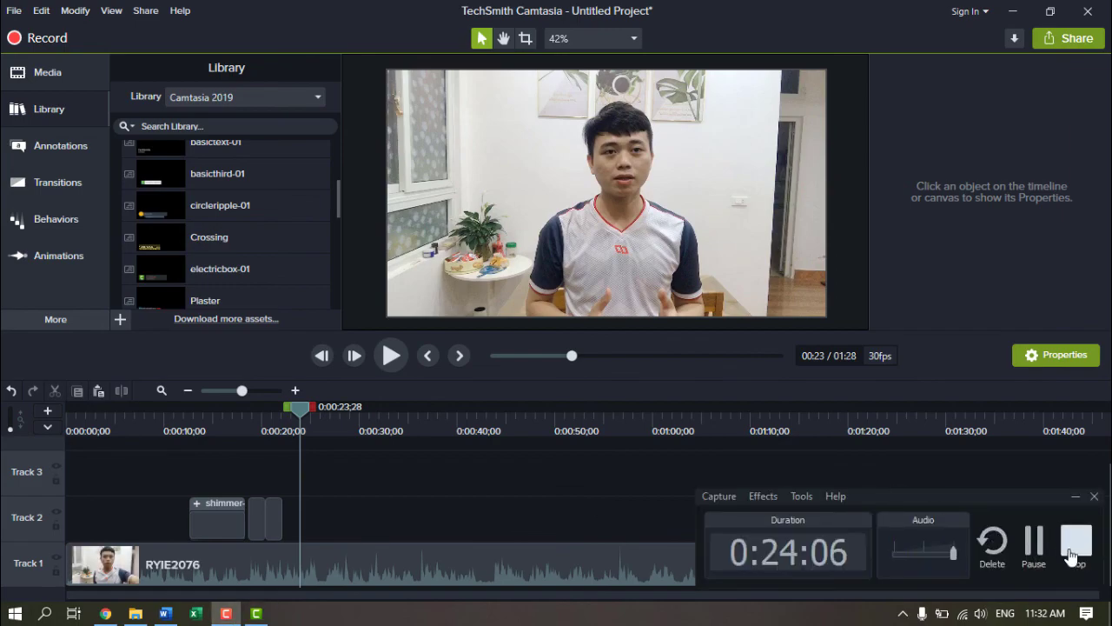